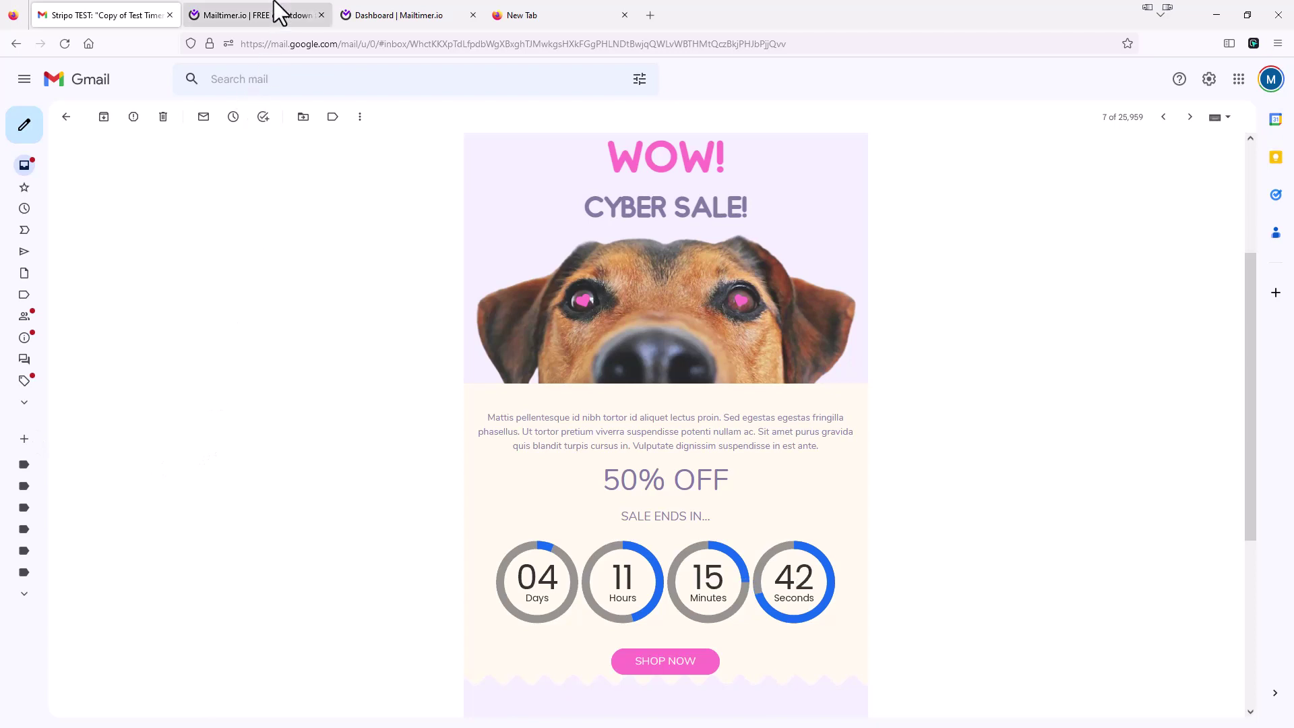
Switch to Mailtimer.io and scroll its landing page, ending at the 'Eye-catching countdown timers' headline
left_click(240, 14)
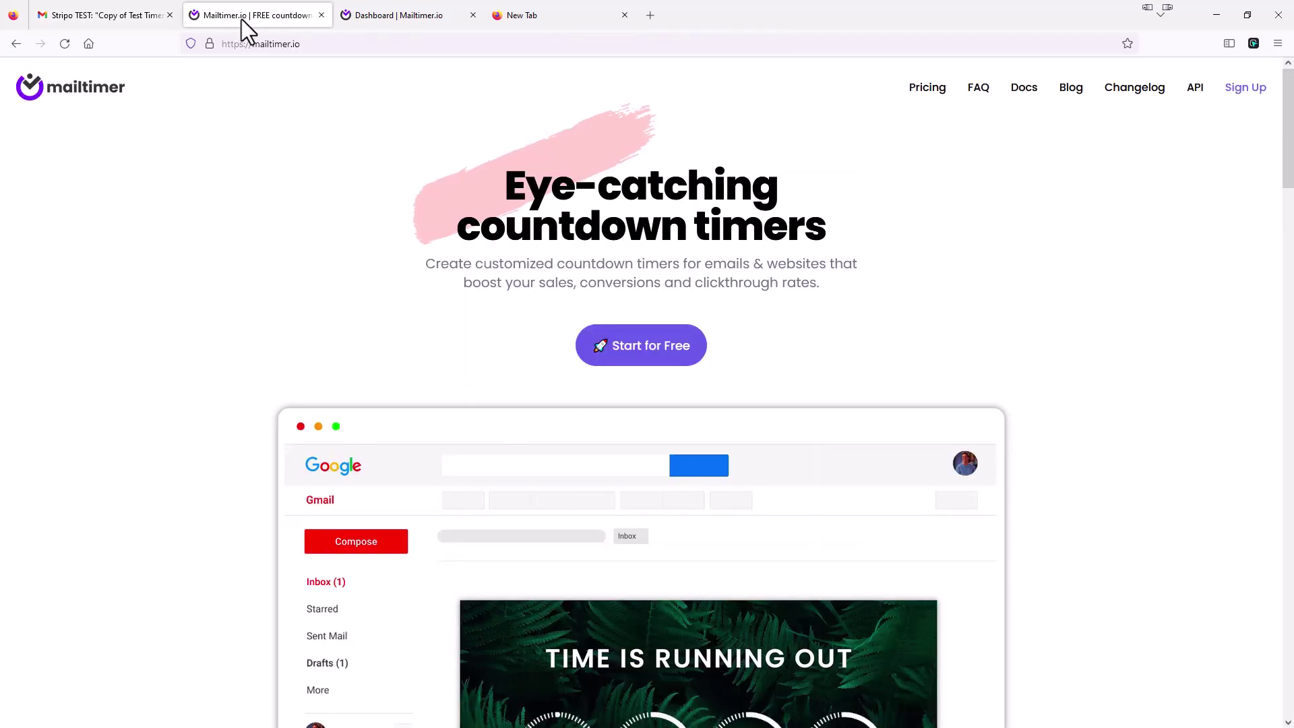
scroll(343, 293, "down", 5)
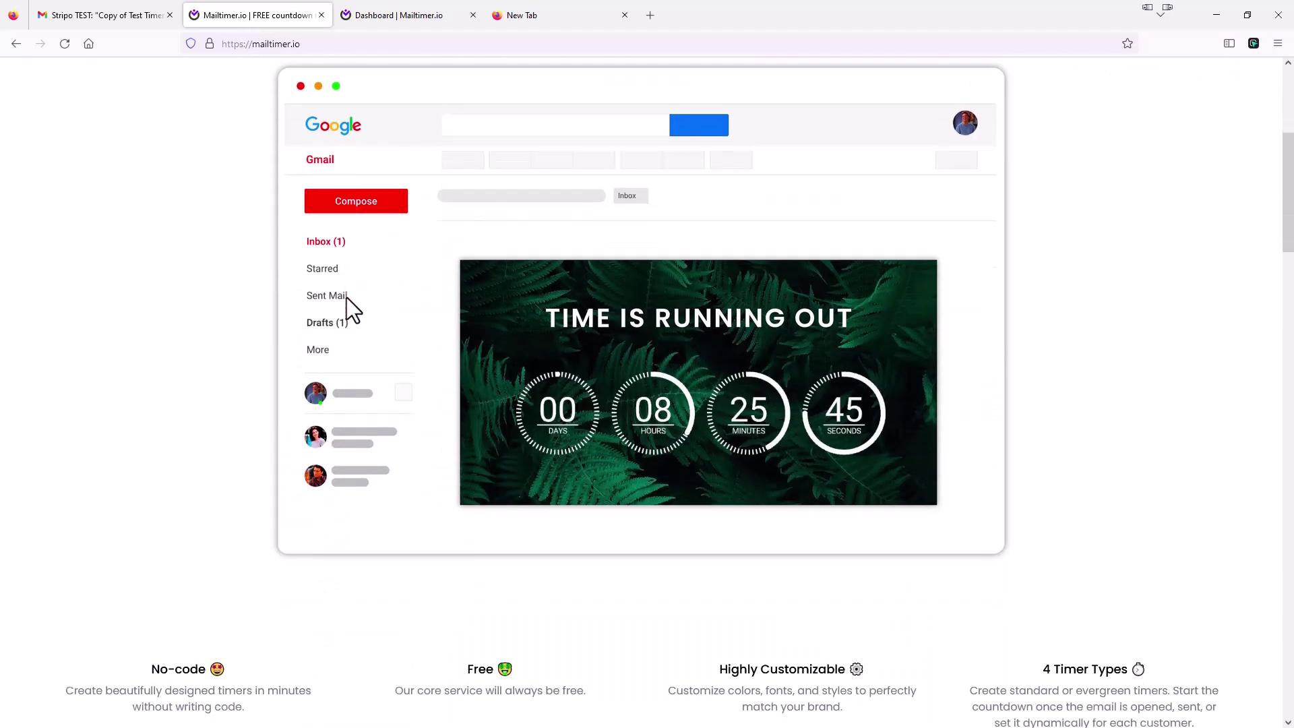
scroll(404, 304, "up", 3)
scroll(431, 305, "up", 2)
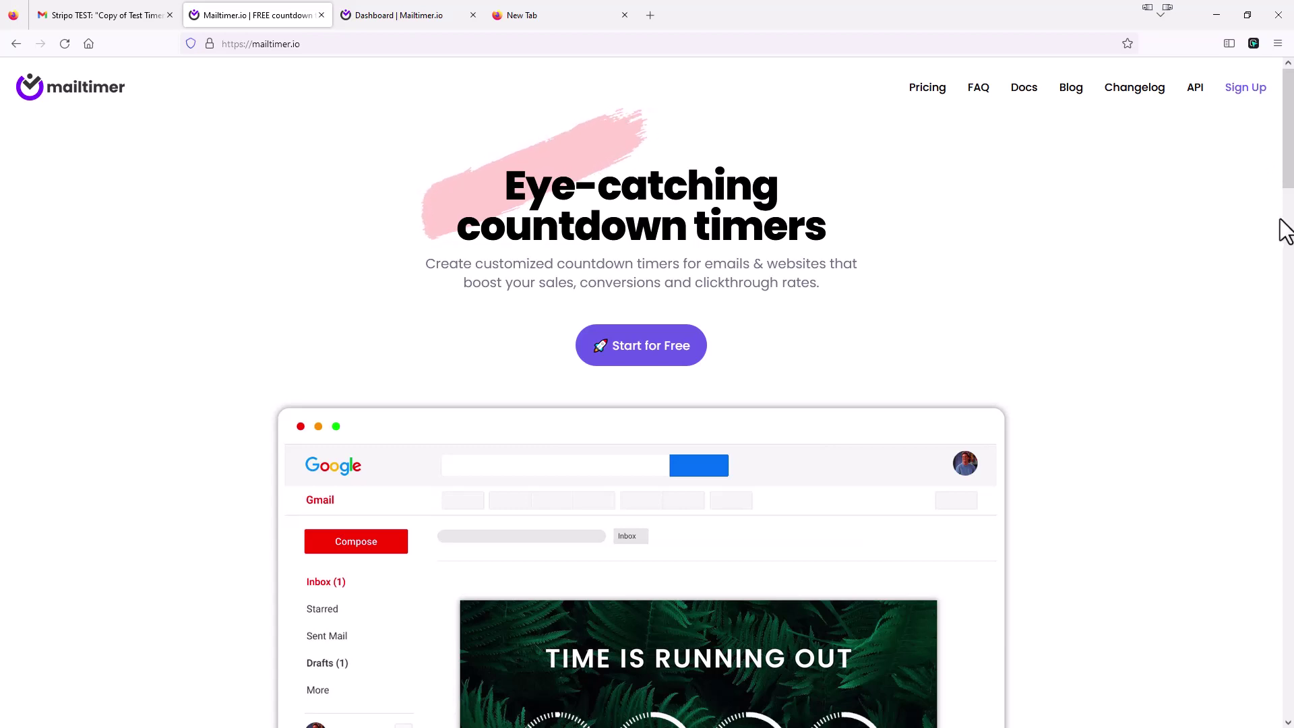
Go to the Mailtimer.io Dashboard listing existing timers like TimerAlert2 and Christmas Offer
left_click(397, 16)
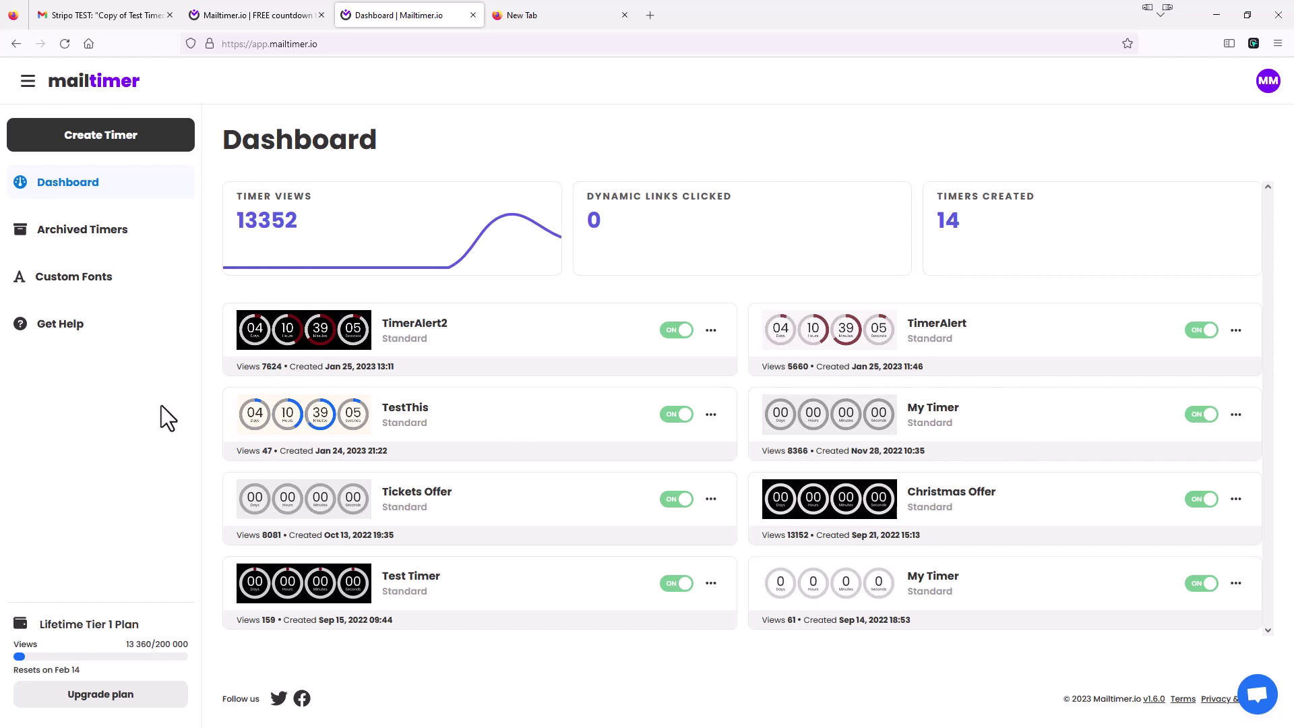
Create a new timer named My Timer and review the timer types, keeping Standard
left_click(172, 142)
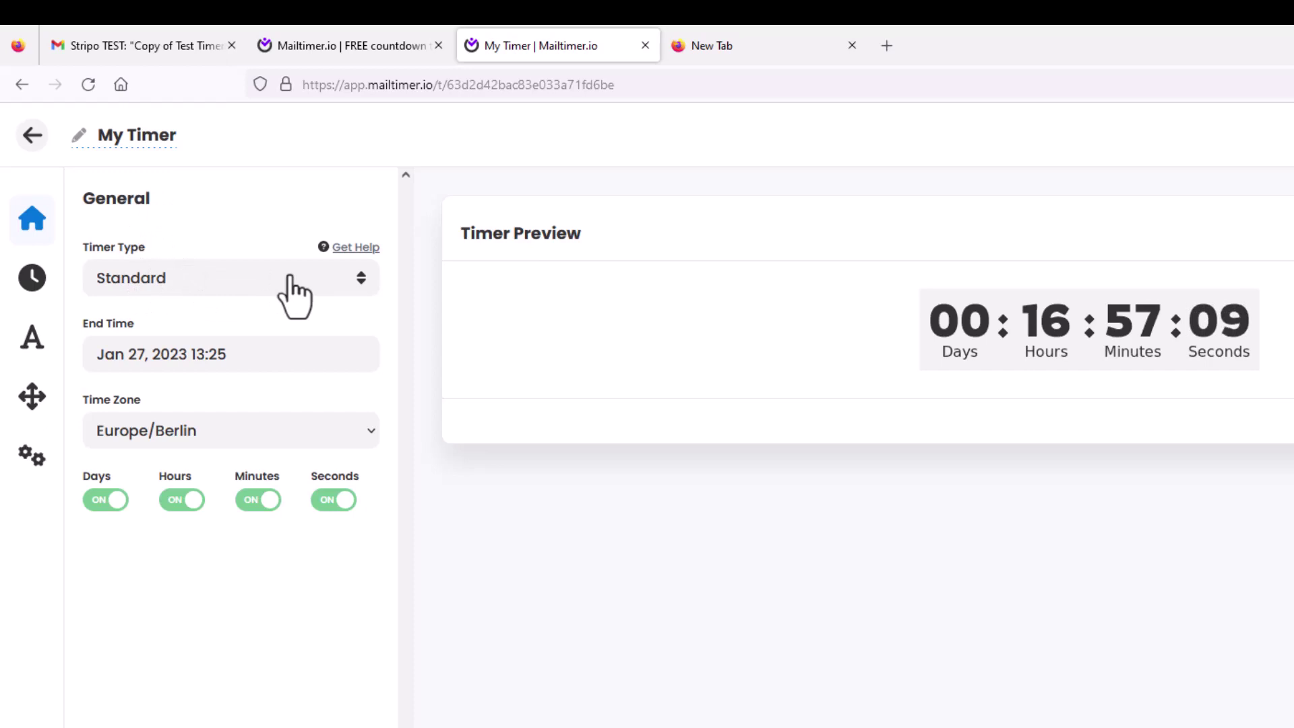
left_click(293, 284)
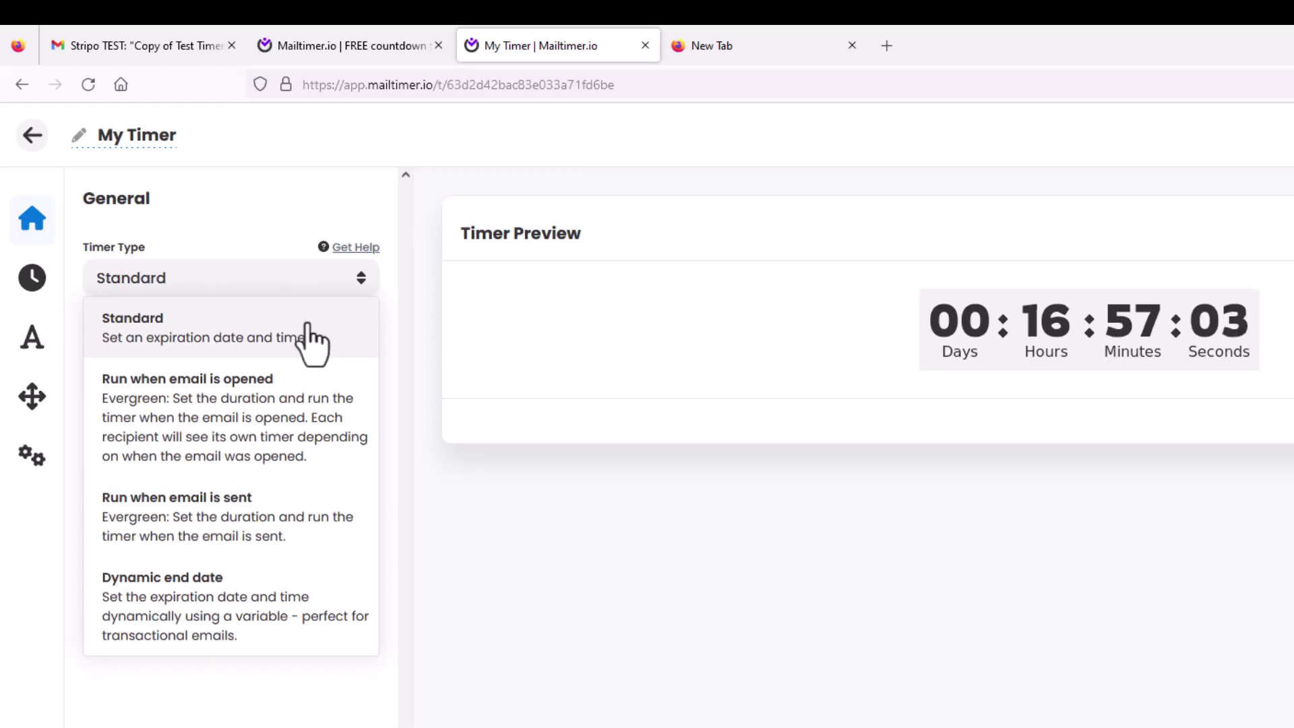
left_click(267, 228)
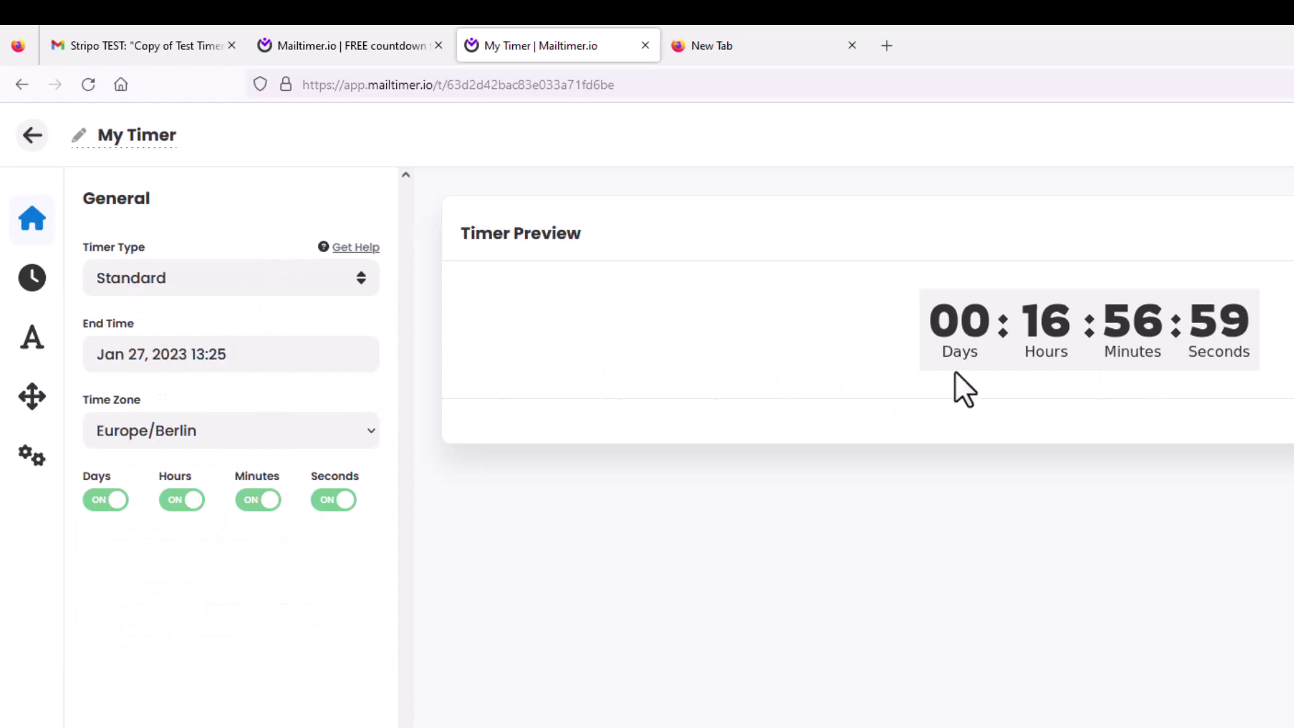
left_click(216, 288)
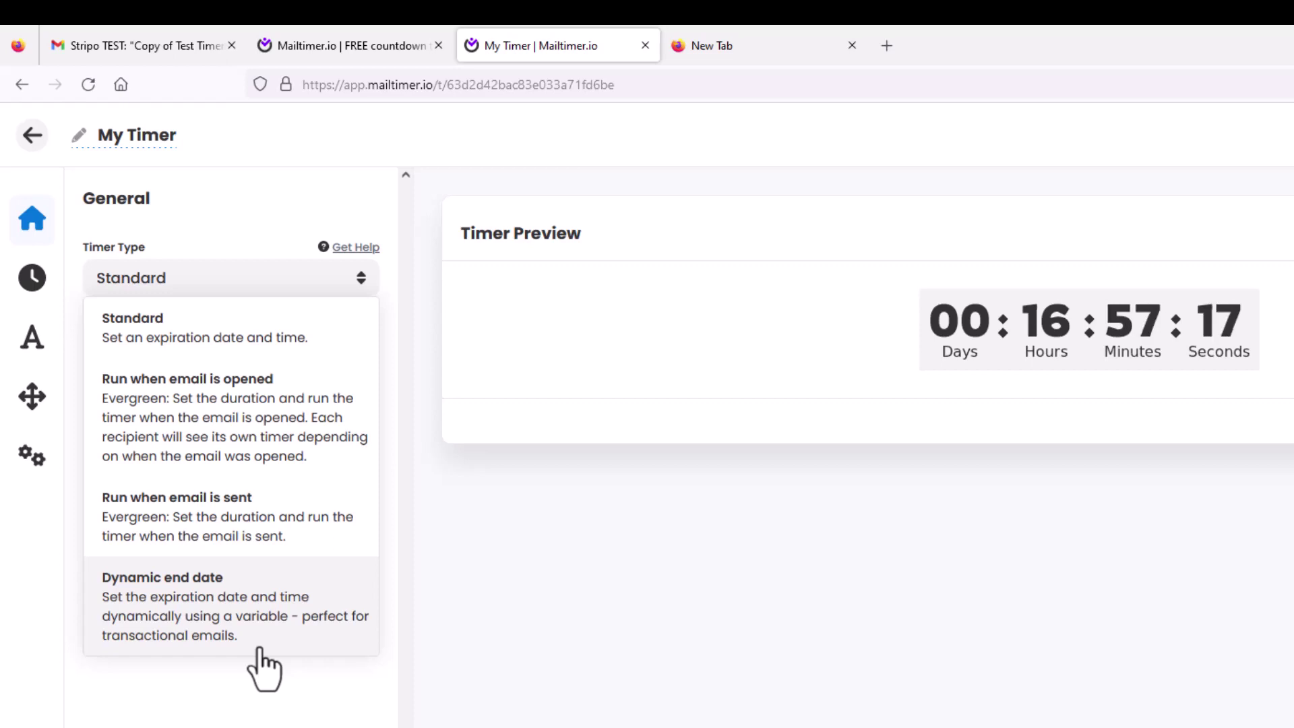
Keep the Standard type and set the timer's end date and time to Feb 1, 2023 00:00
left_click(266, 269)
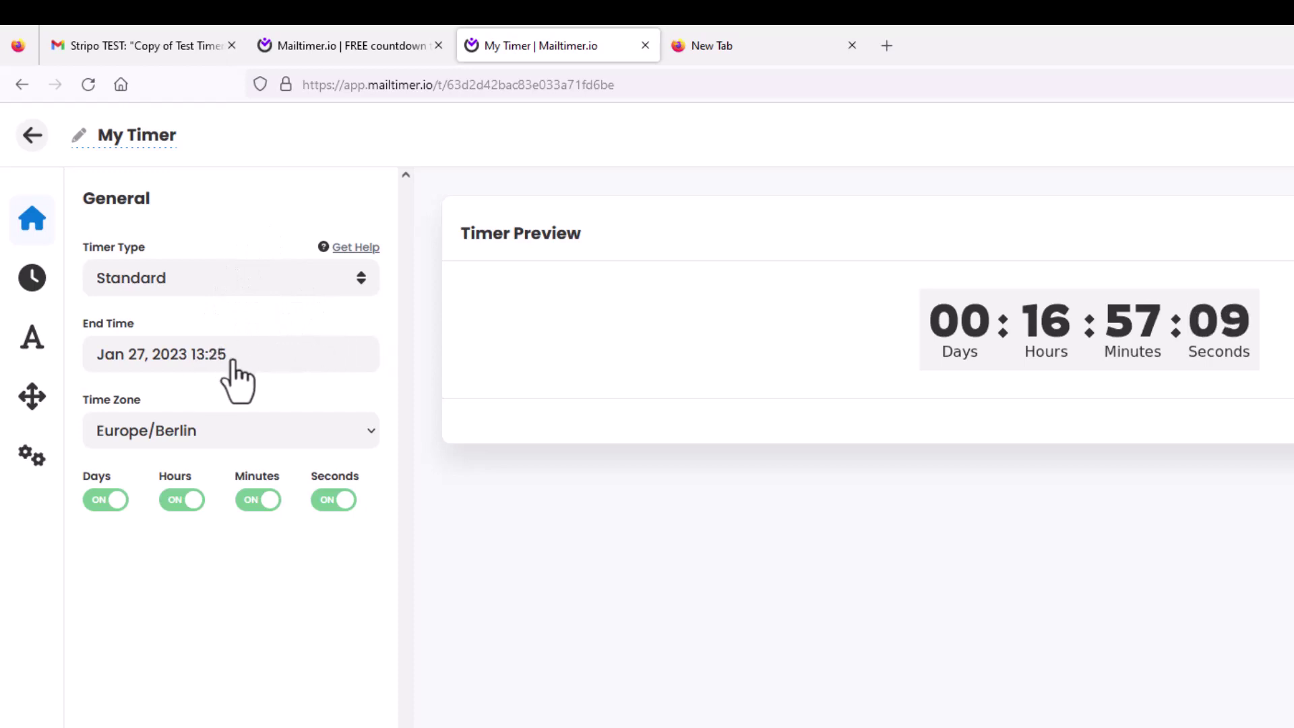
left_click(311, 358)
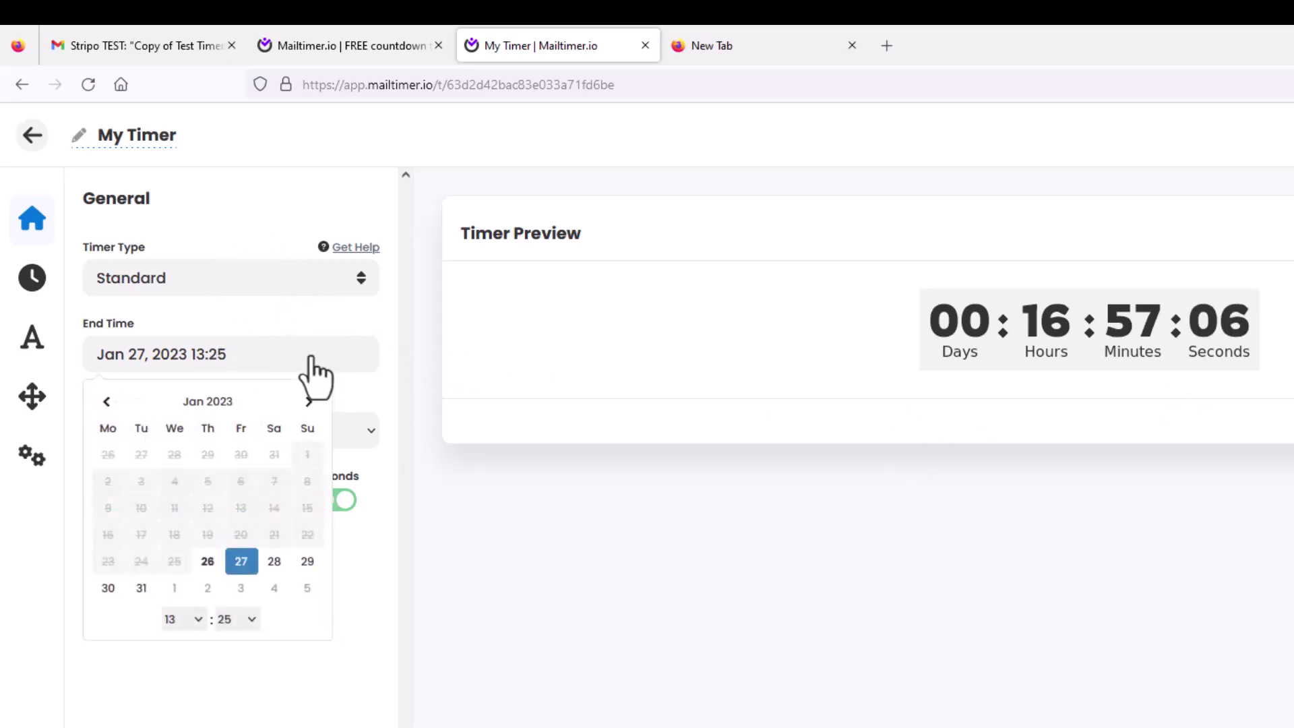
left_click(308, 402)
left_click(175, 455)
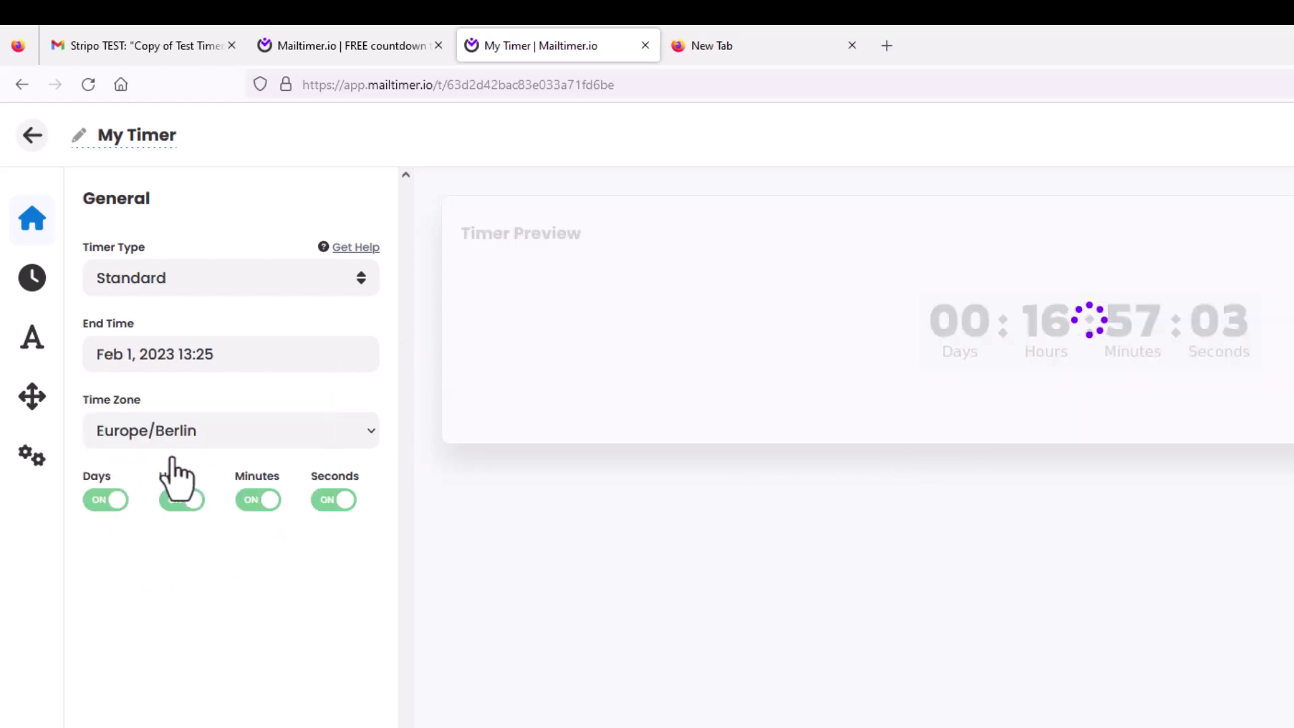
left_click(239, 357)
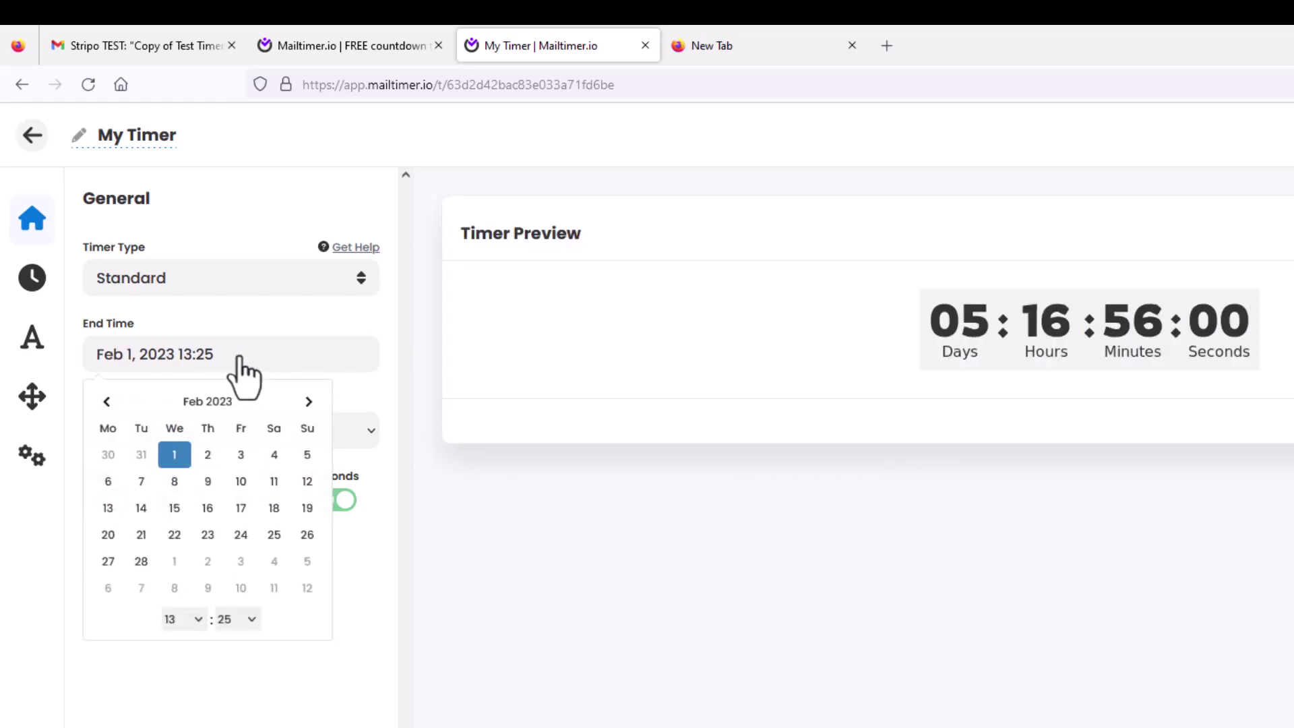
left_click(200, 617)
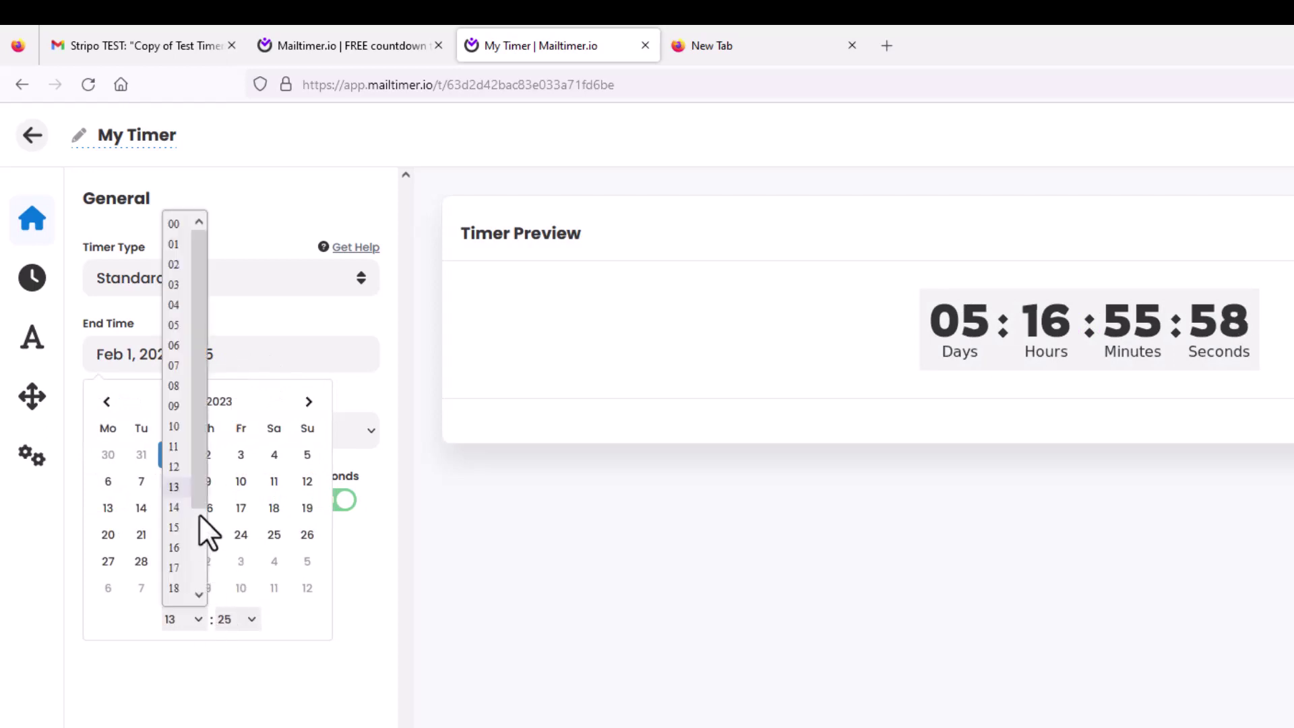
left_click(173, 223)
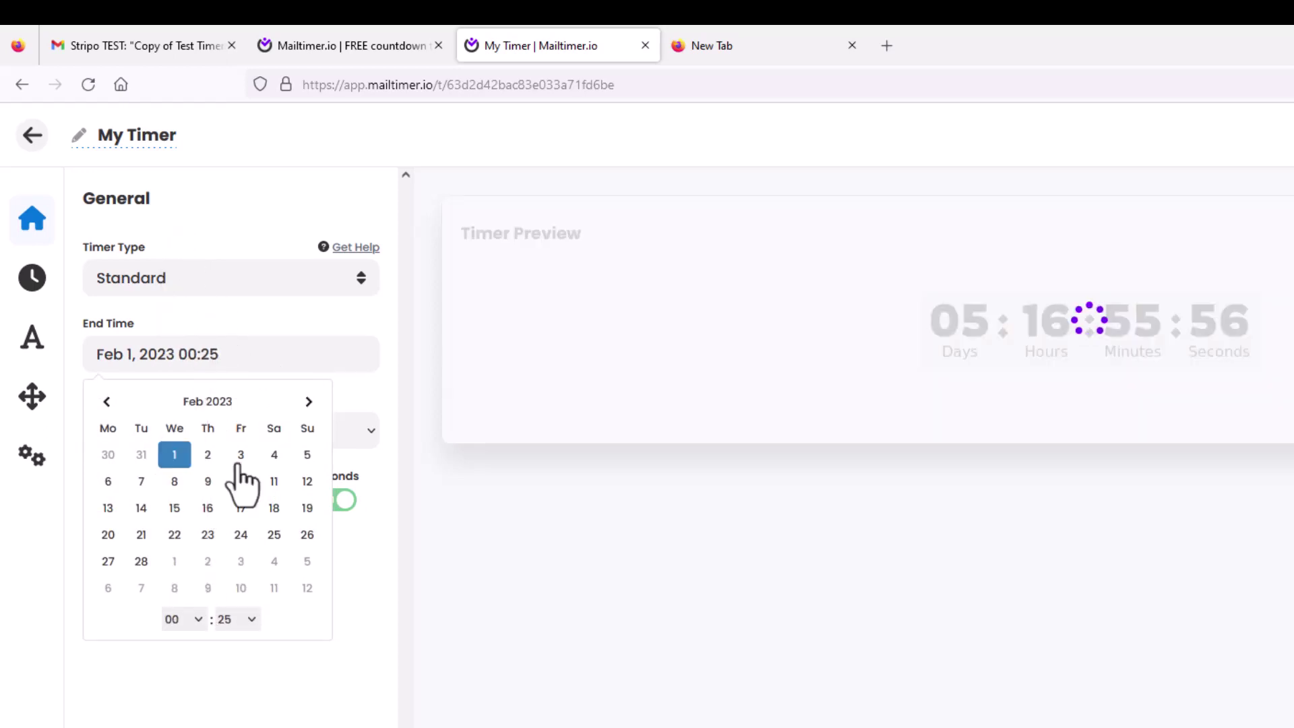
left_click(252, 620)
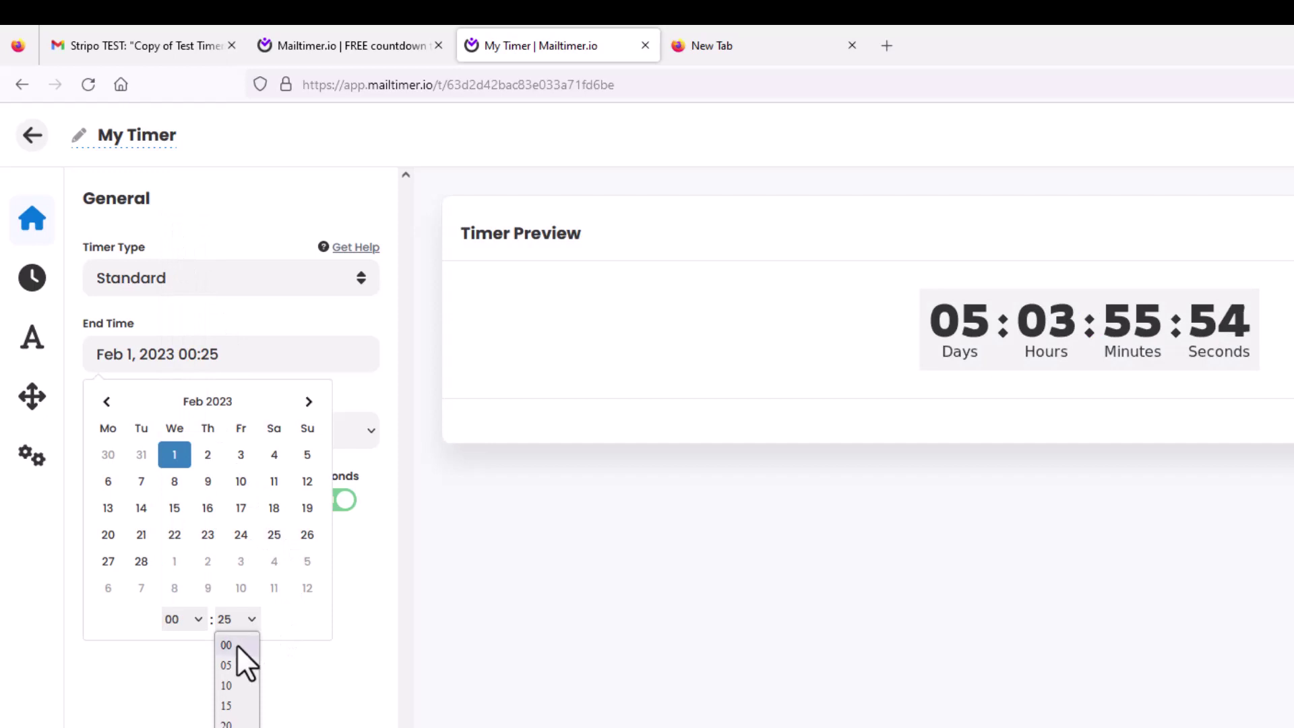
left_click(236, 644)
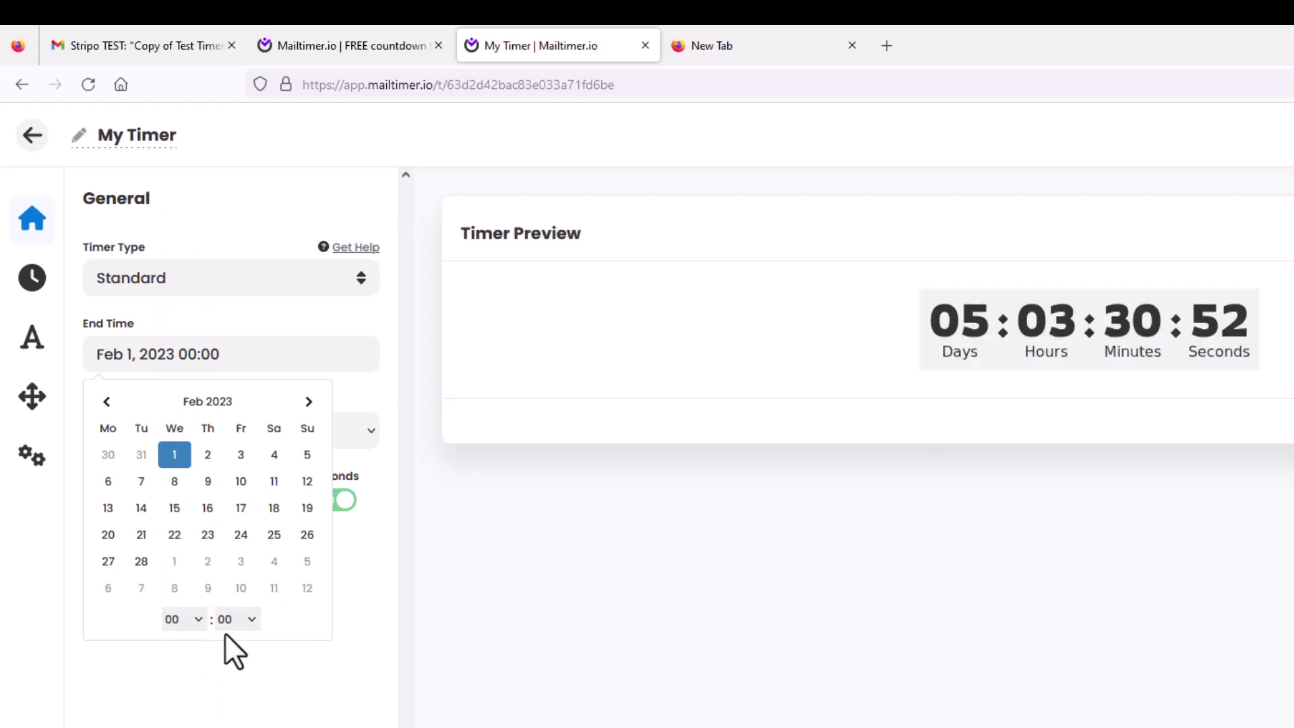
left_click(234, 310)
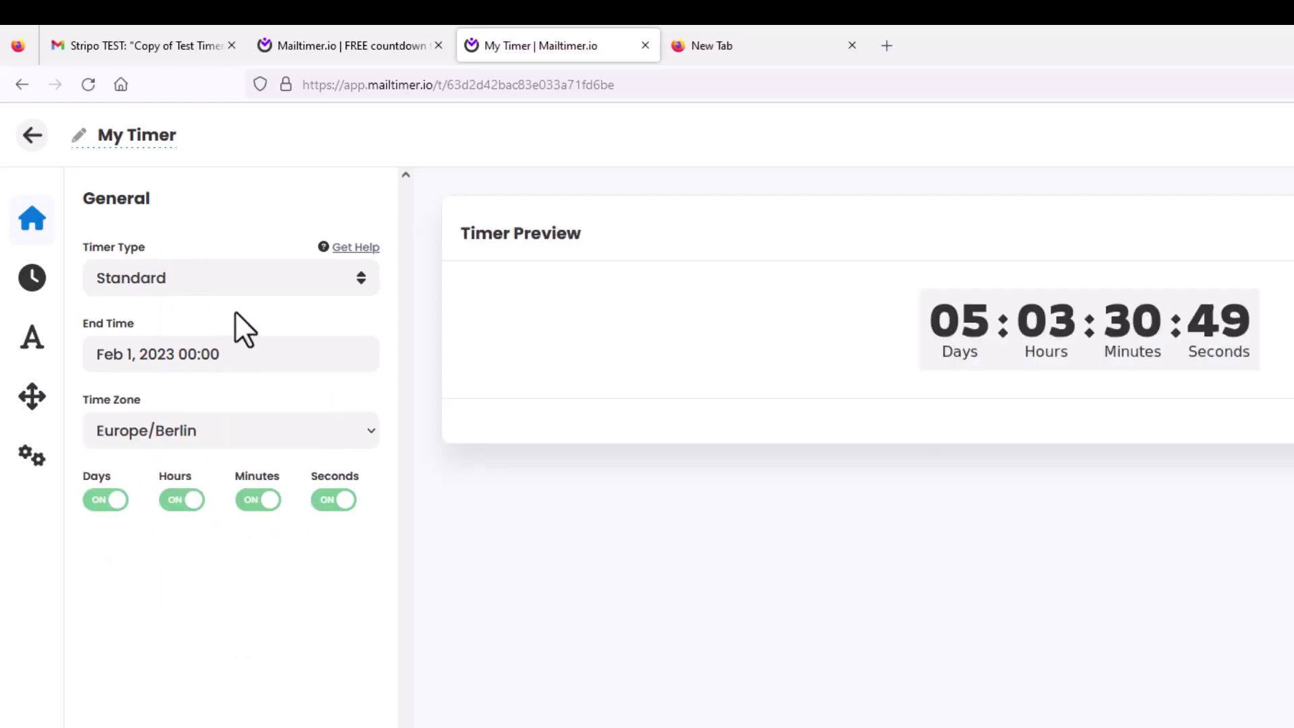
Set the countdown's time zone to America/Chicago
left_click(236, 435)
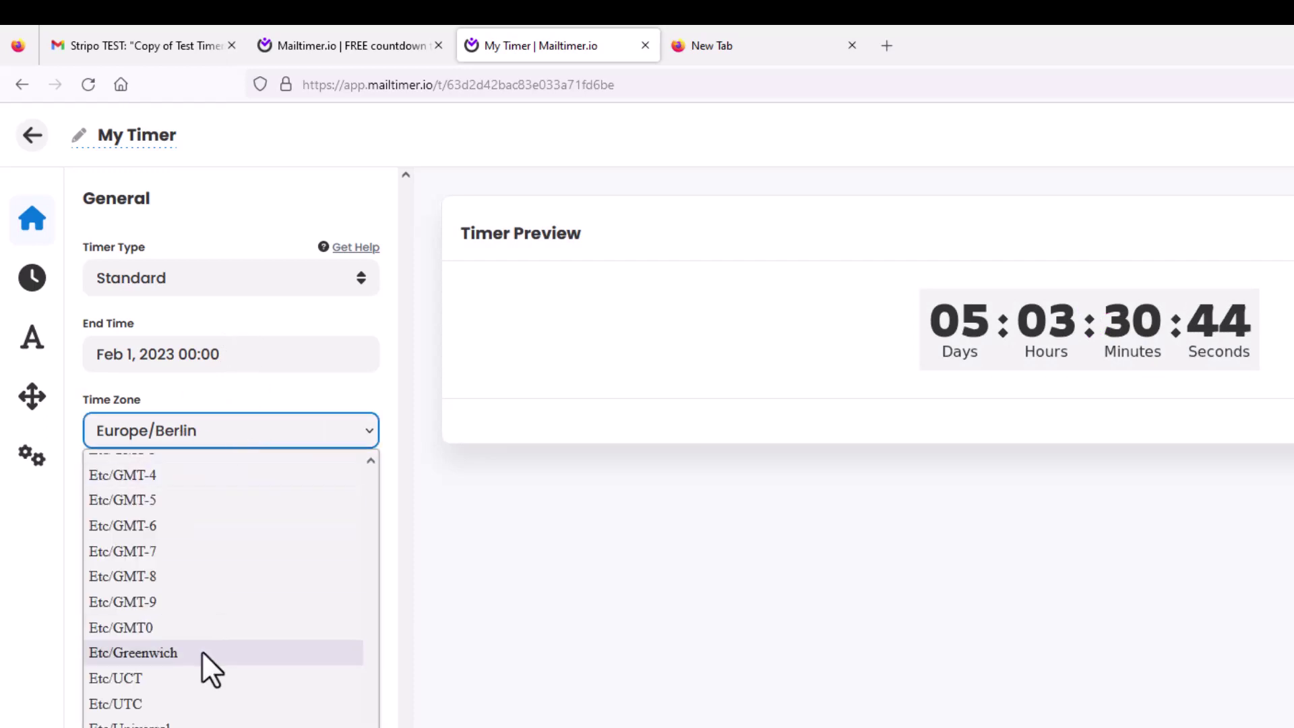
scroll(201, 649, "up", 20)
scroll(225, 648, "down", 12)
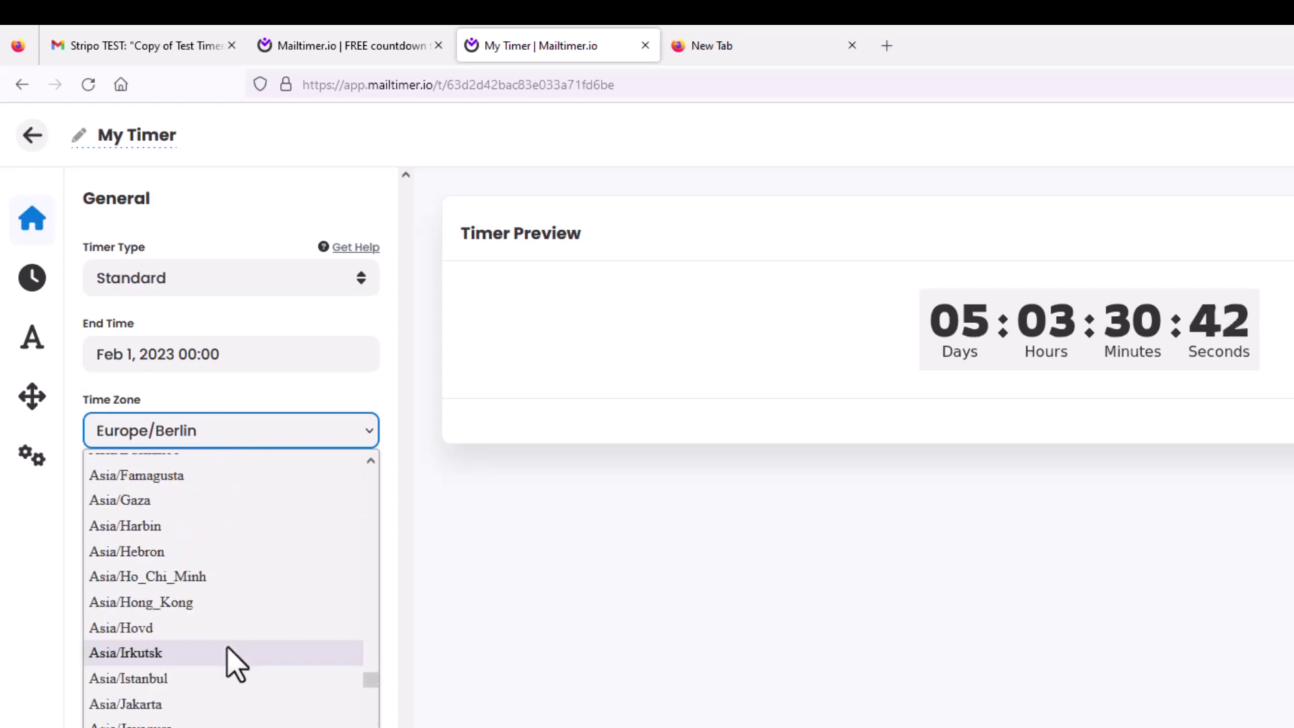
scroll(226, 645, "down", 6)
scroll(234, 647, "up", 20)
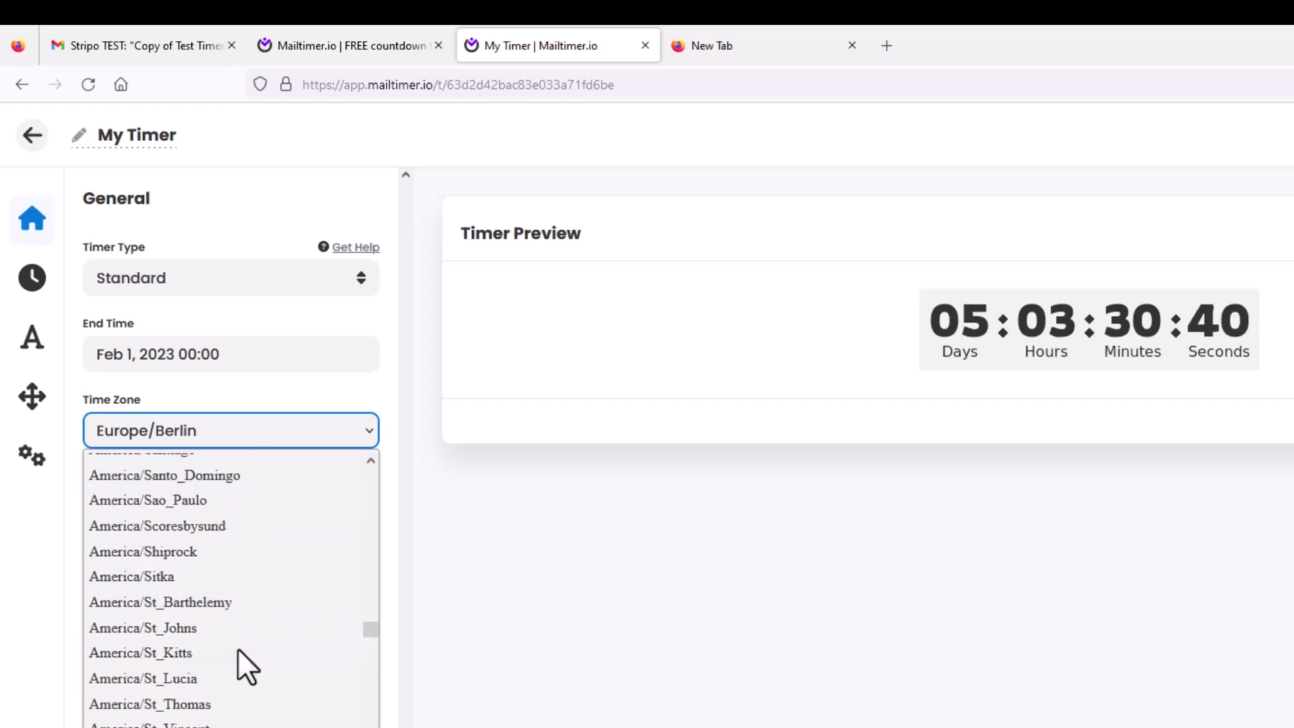
scroll(237, 648, "up", 14)
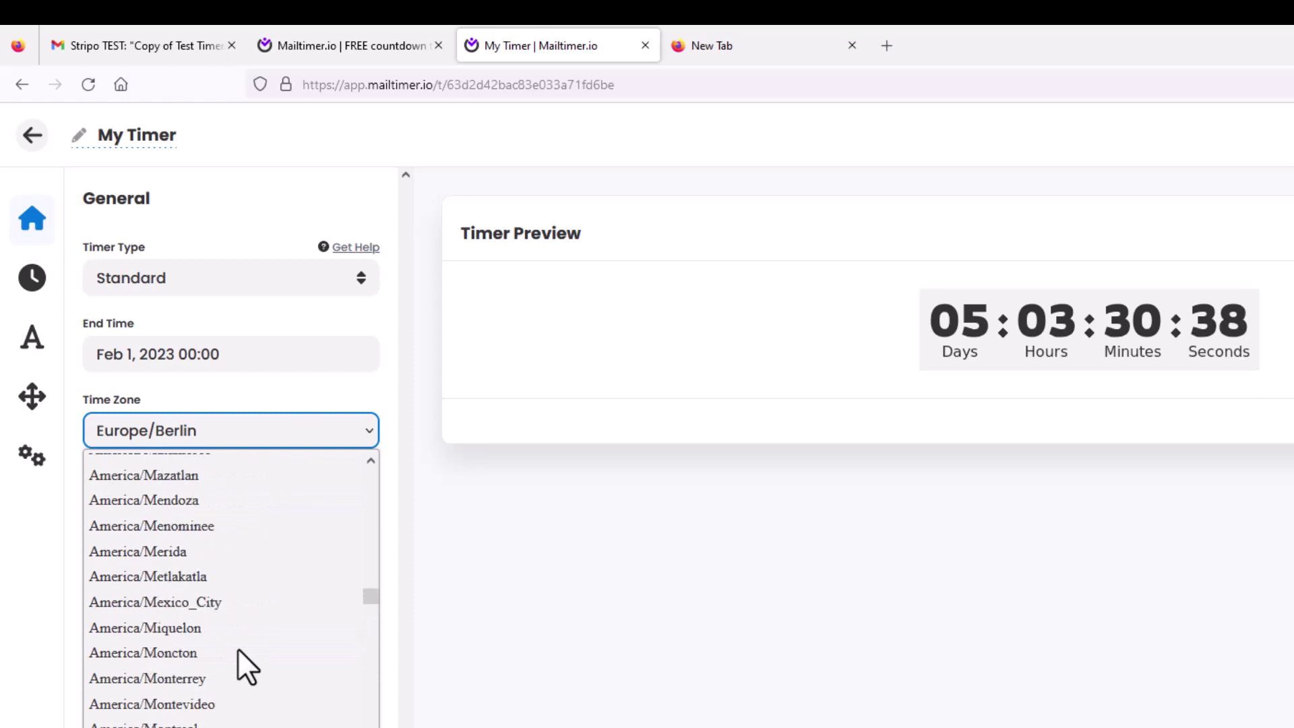
scroll(237, 649, "up", 16)
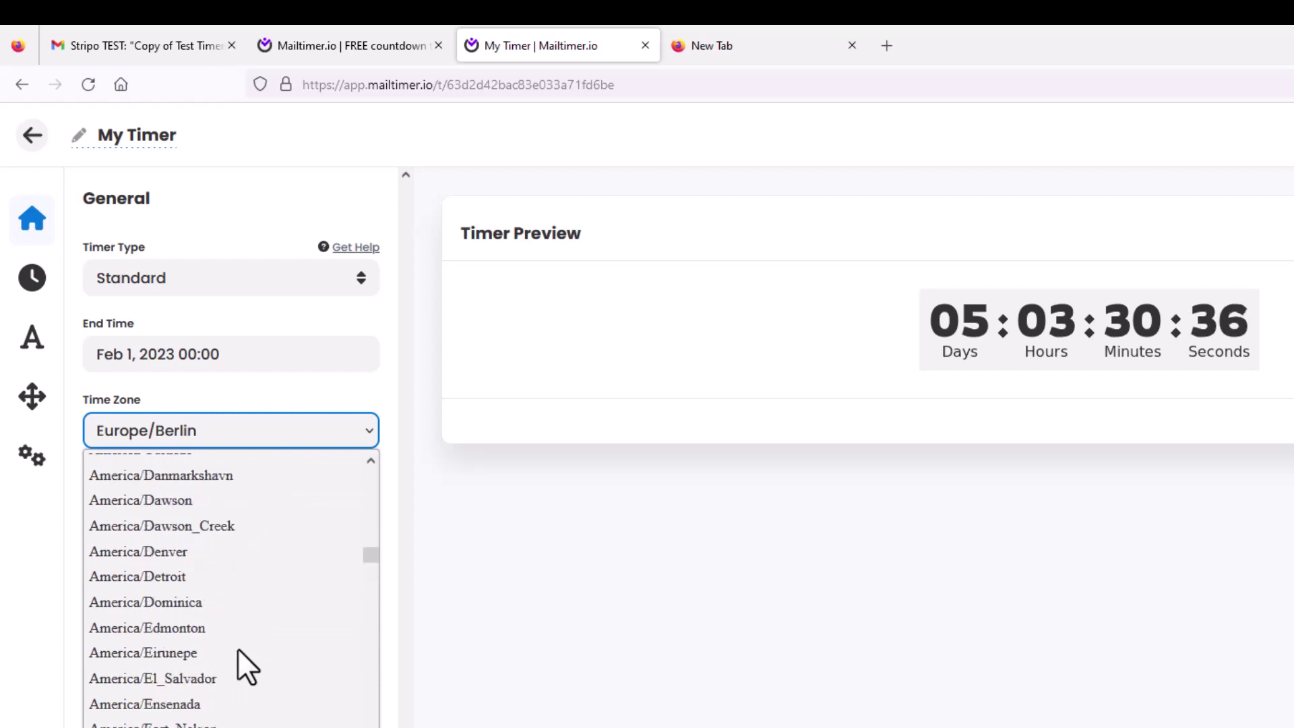
scroll(237, 648, "up", 8)
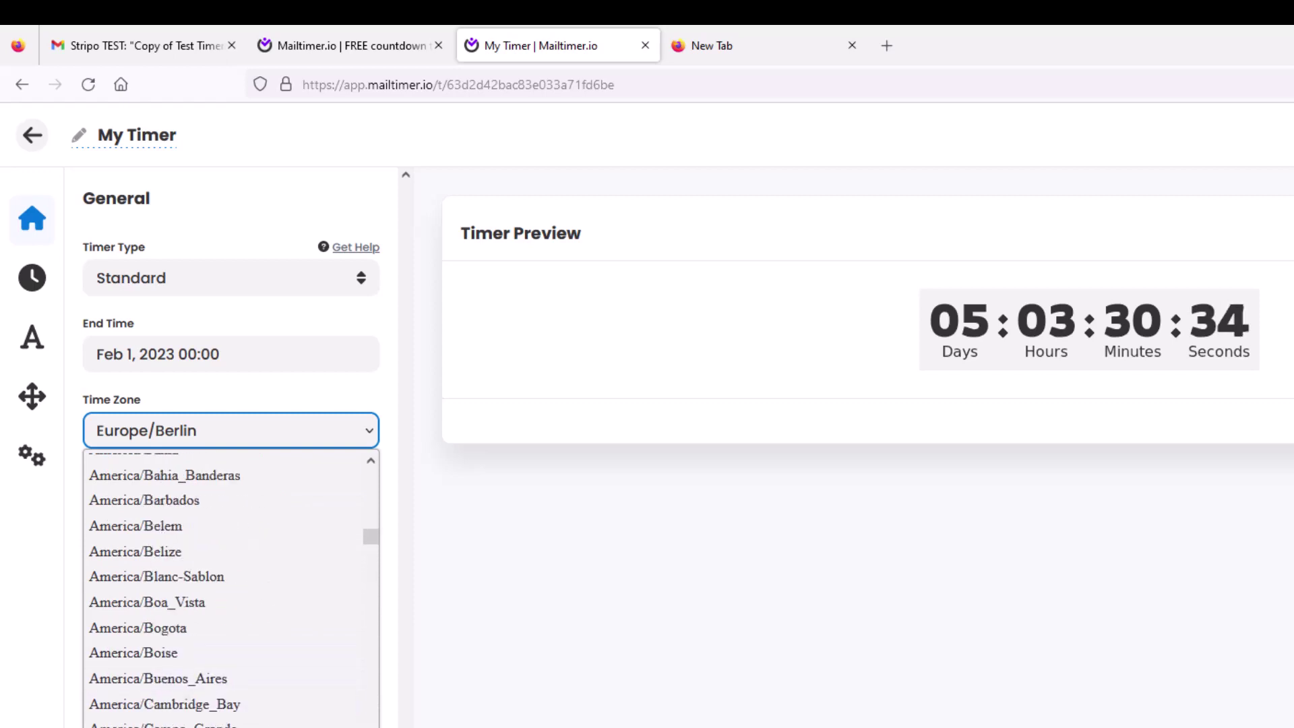
scroll(222, 703, "down", 2)
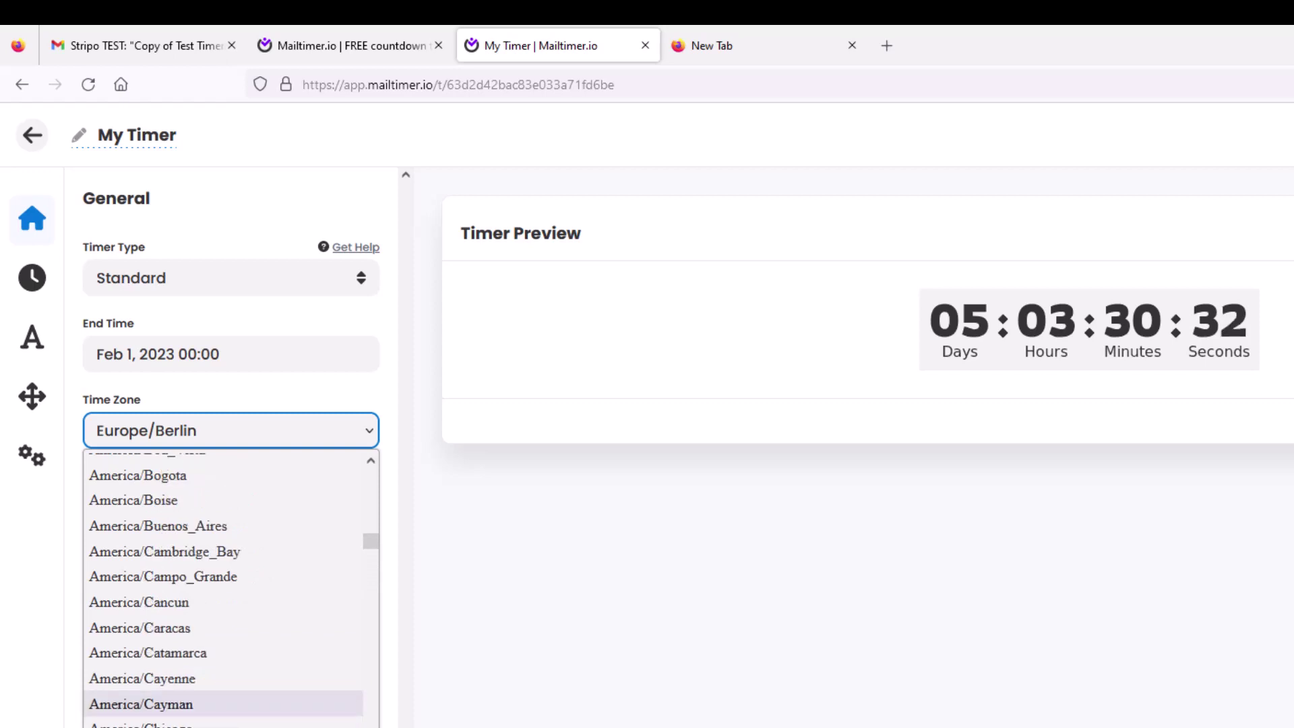
scroll(222, 704, "up", 4)
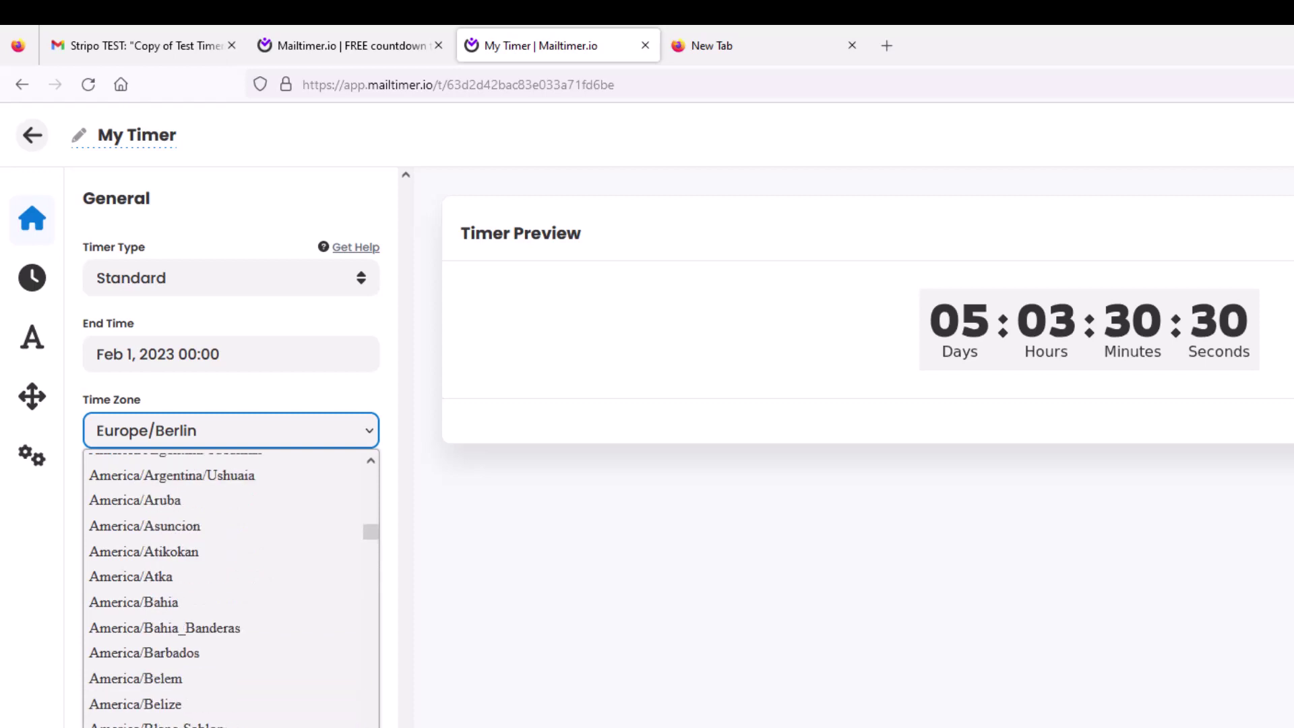
scroll(229, 586, "down", 4)
scroll(222, 652, "down", 2)
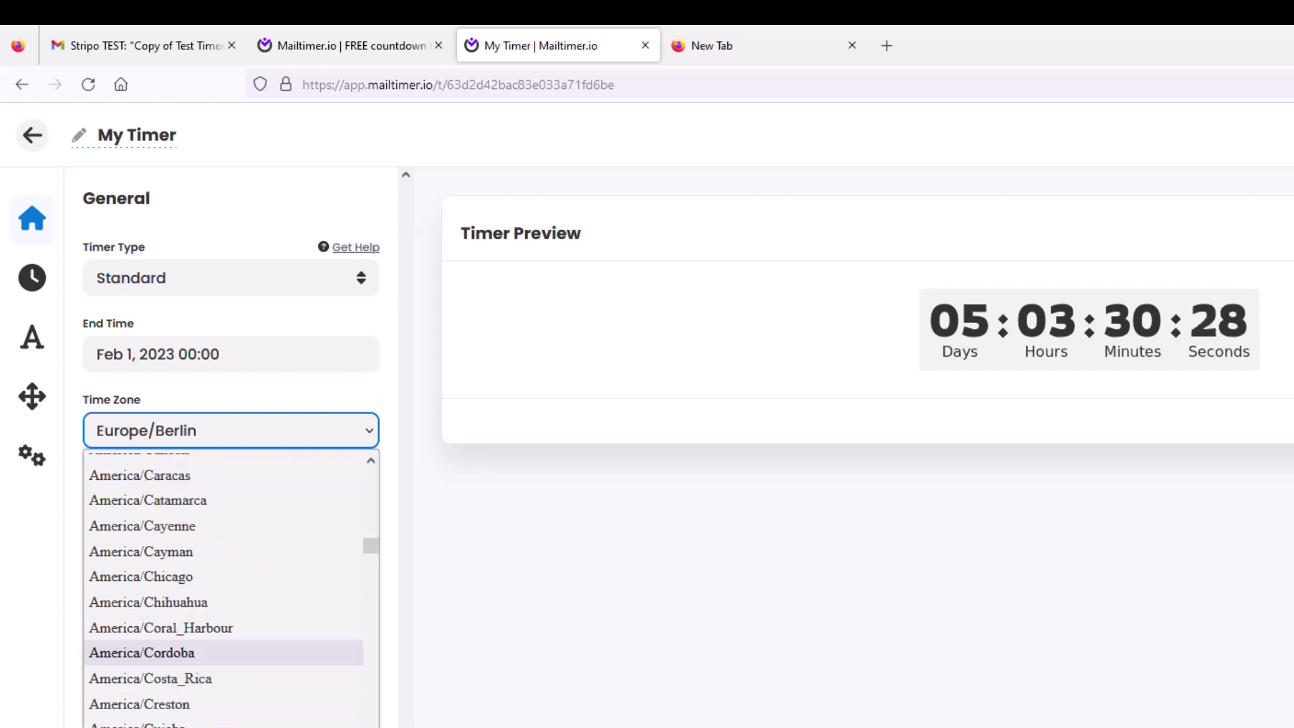
left_click(196, 574)
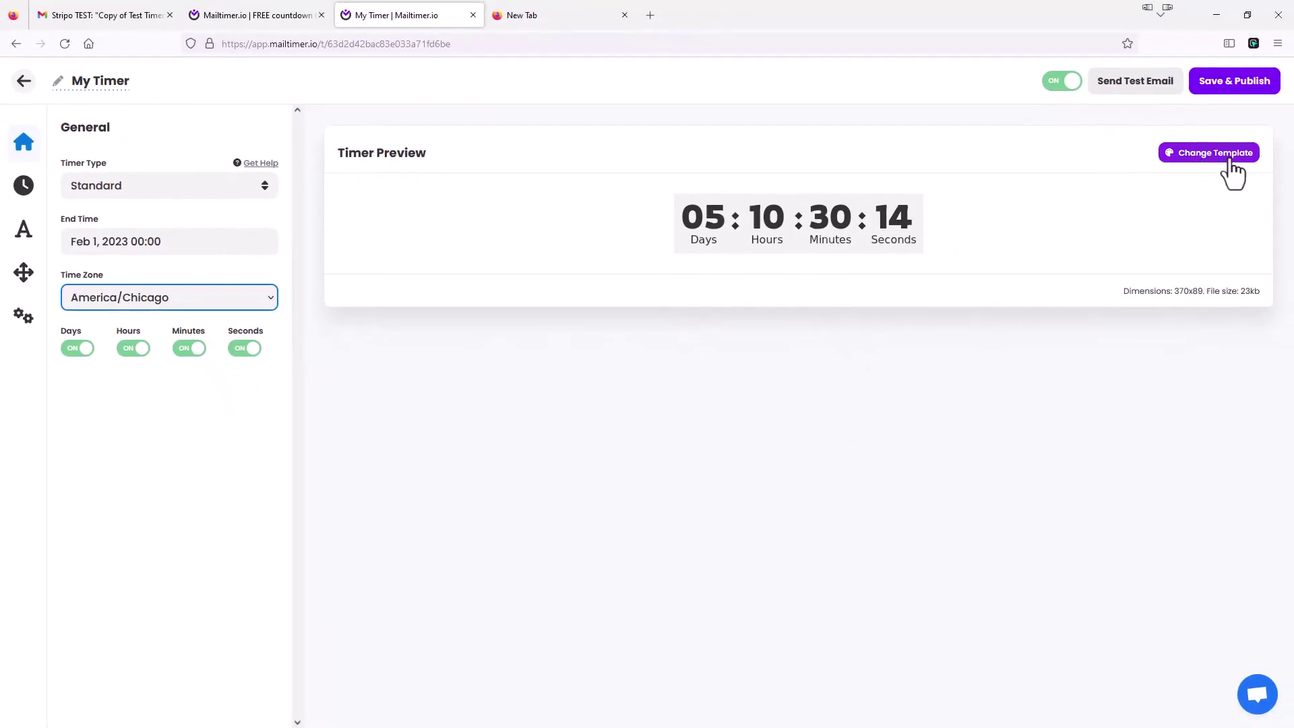
Apply the circular ring template with blue progress arcs to the countdown
left_click(1230, 164)
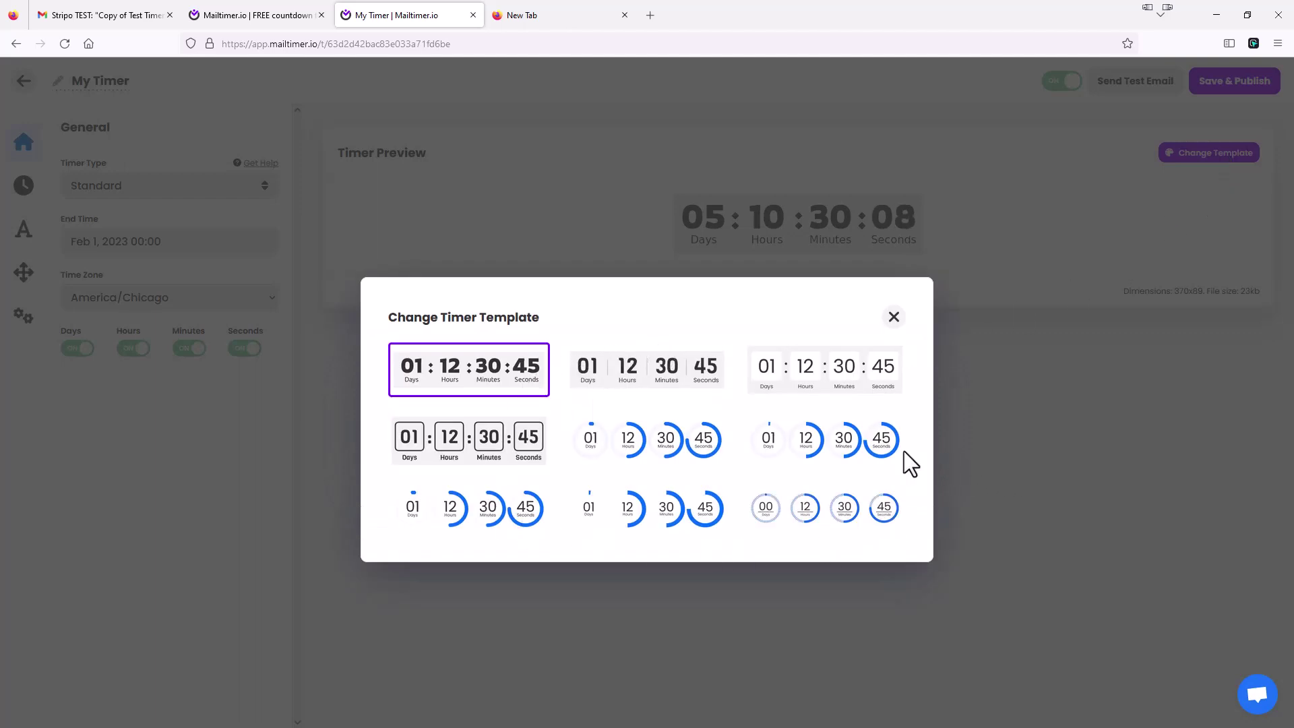
left_click(792, 460)
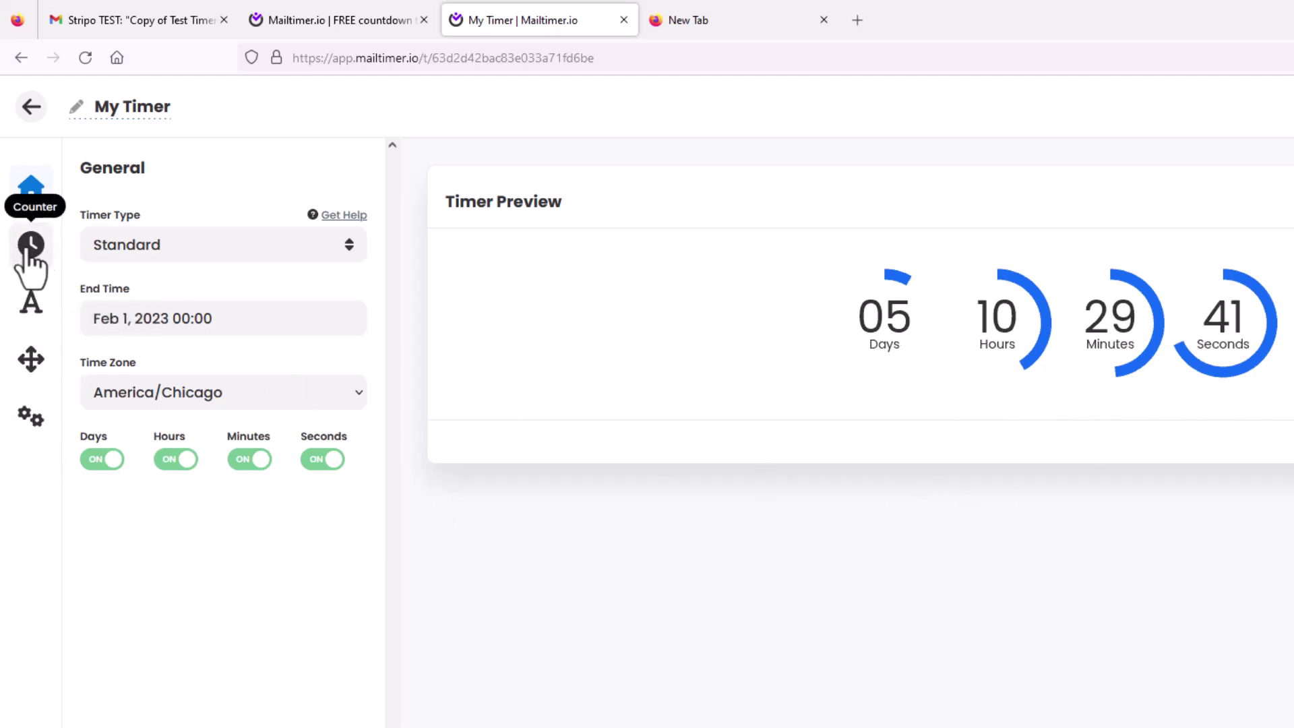
In Counter settings, test leading zeros and individual colours, then set ring Color 2 to grey #939394
left_click(30, 245)
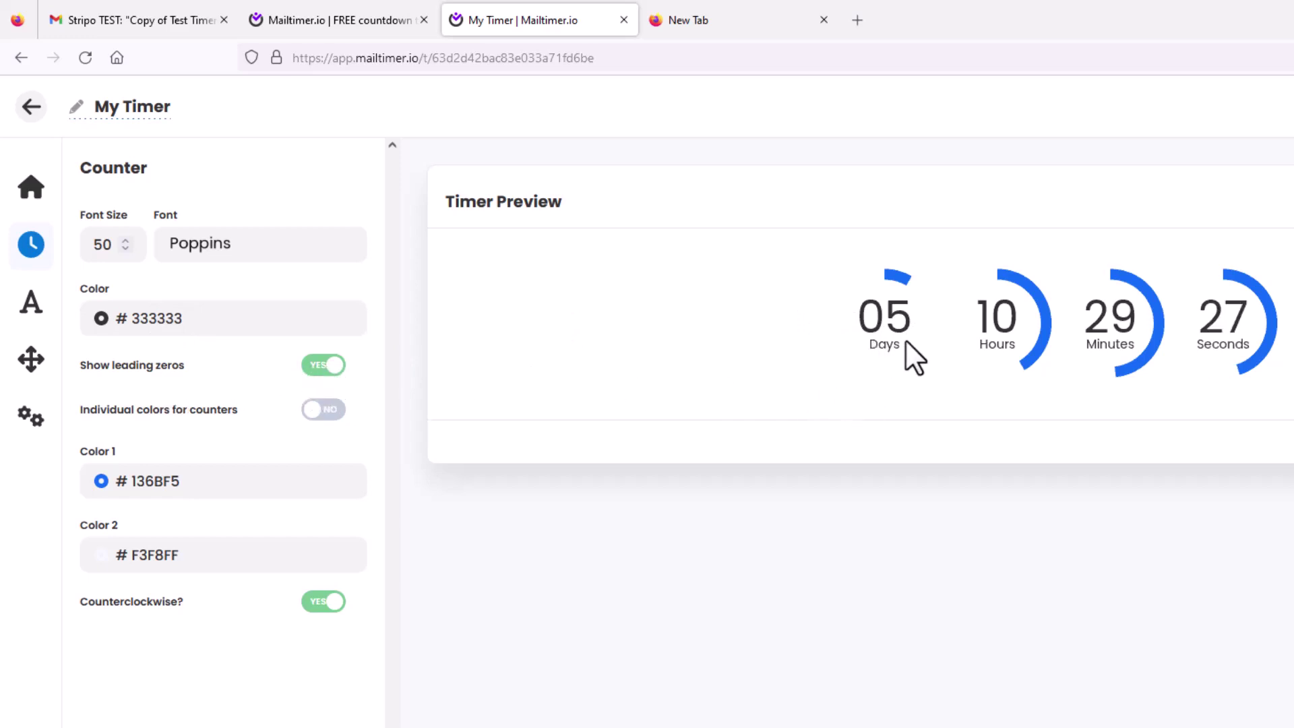
left_click(330, 371)
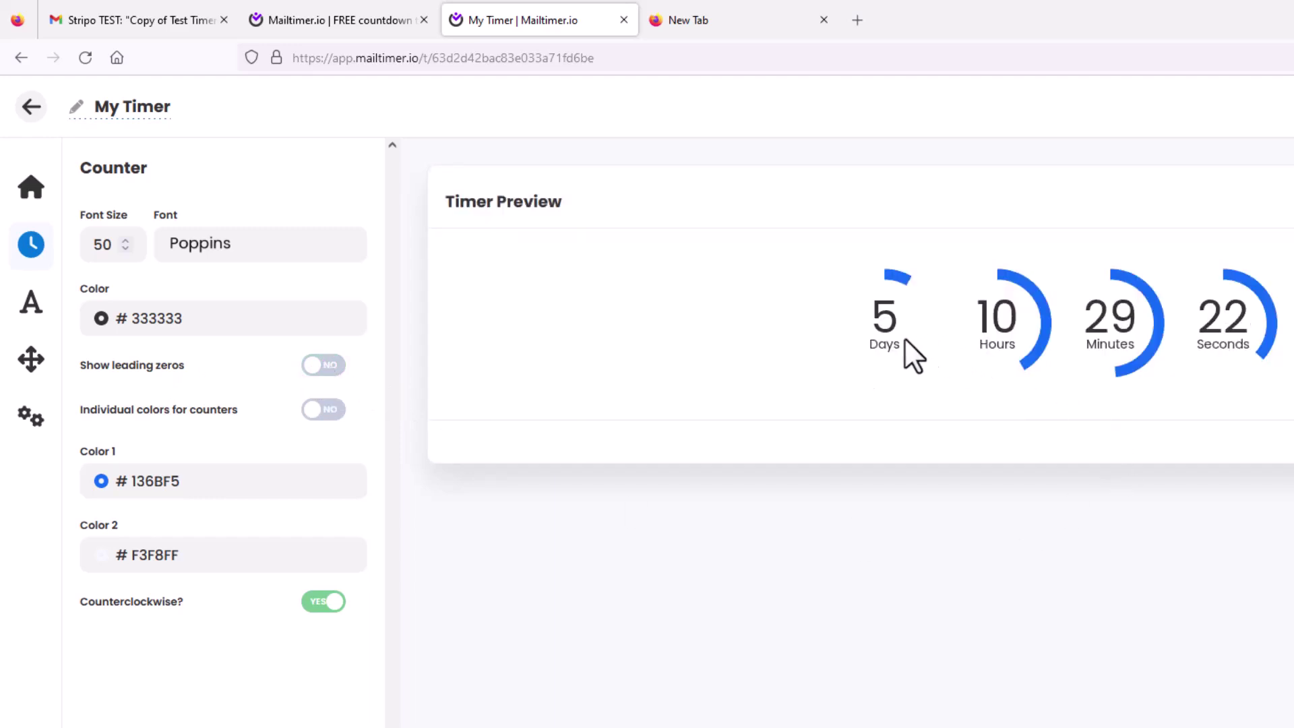
left_click(316, 369)
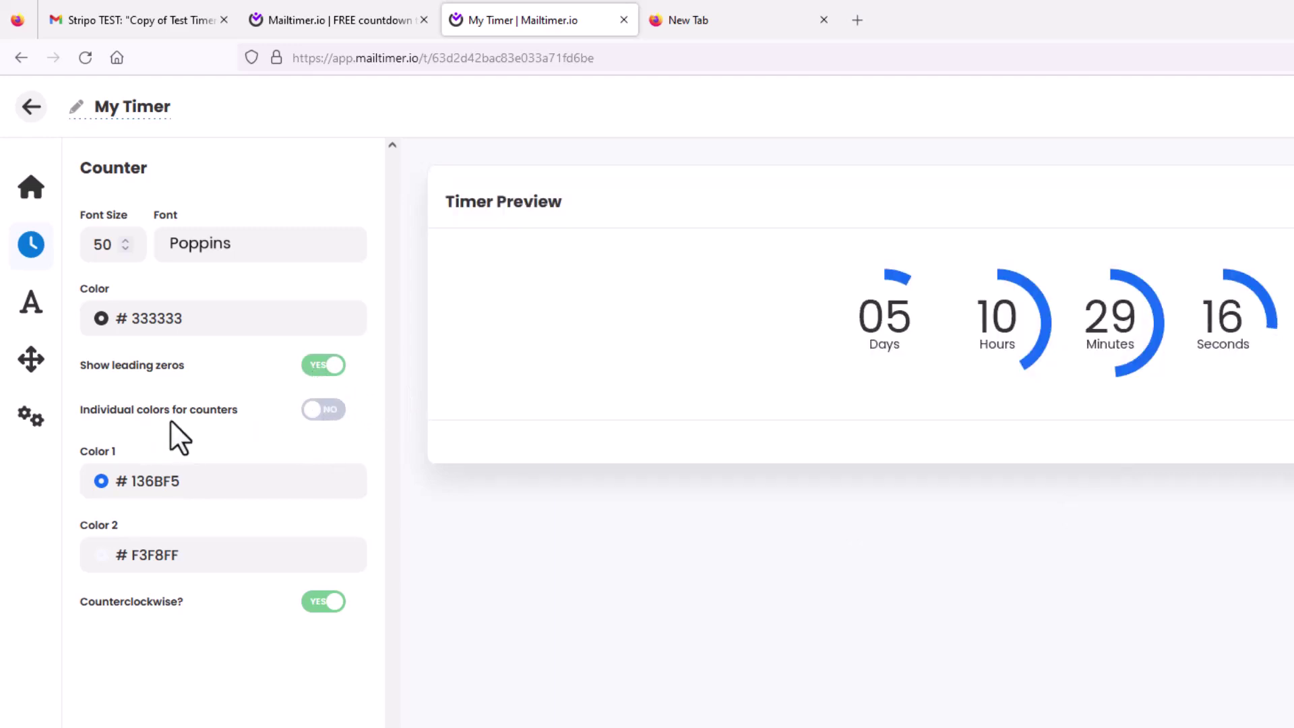
left_click(324, 414)
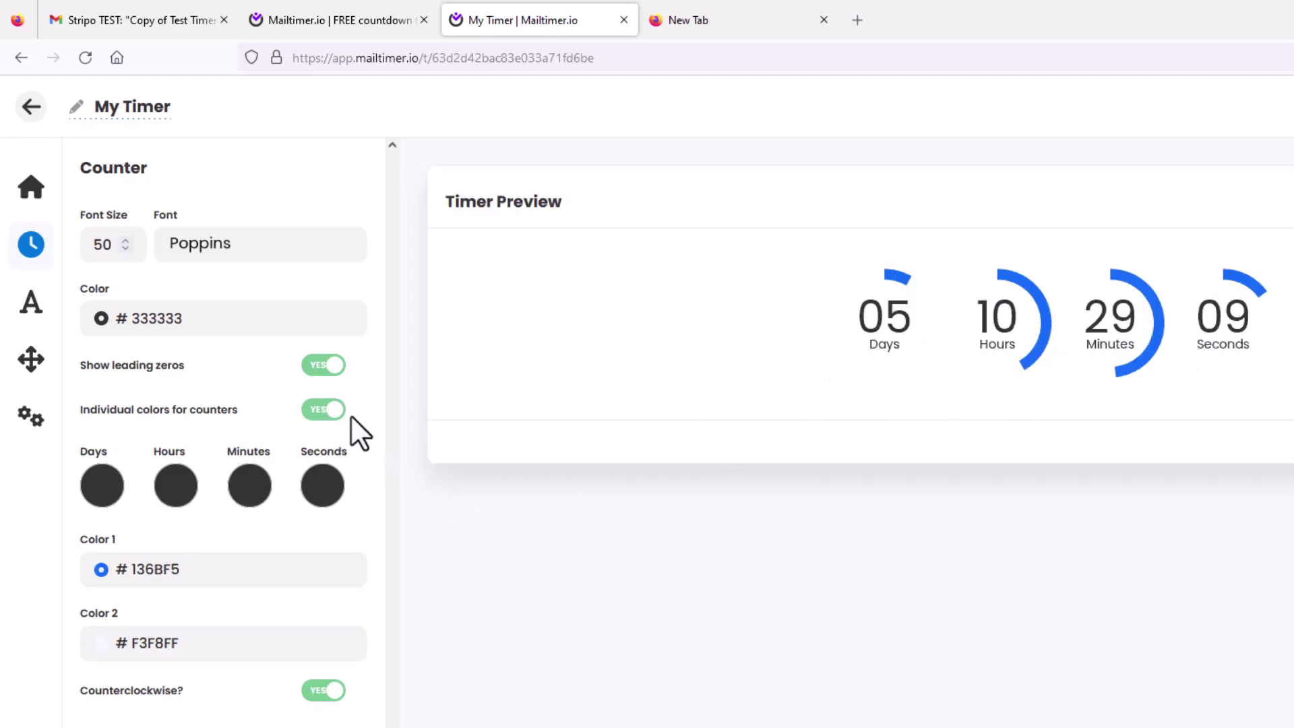
left_click(329, 412)
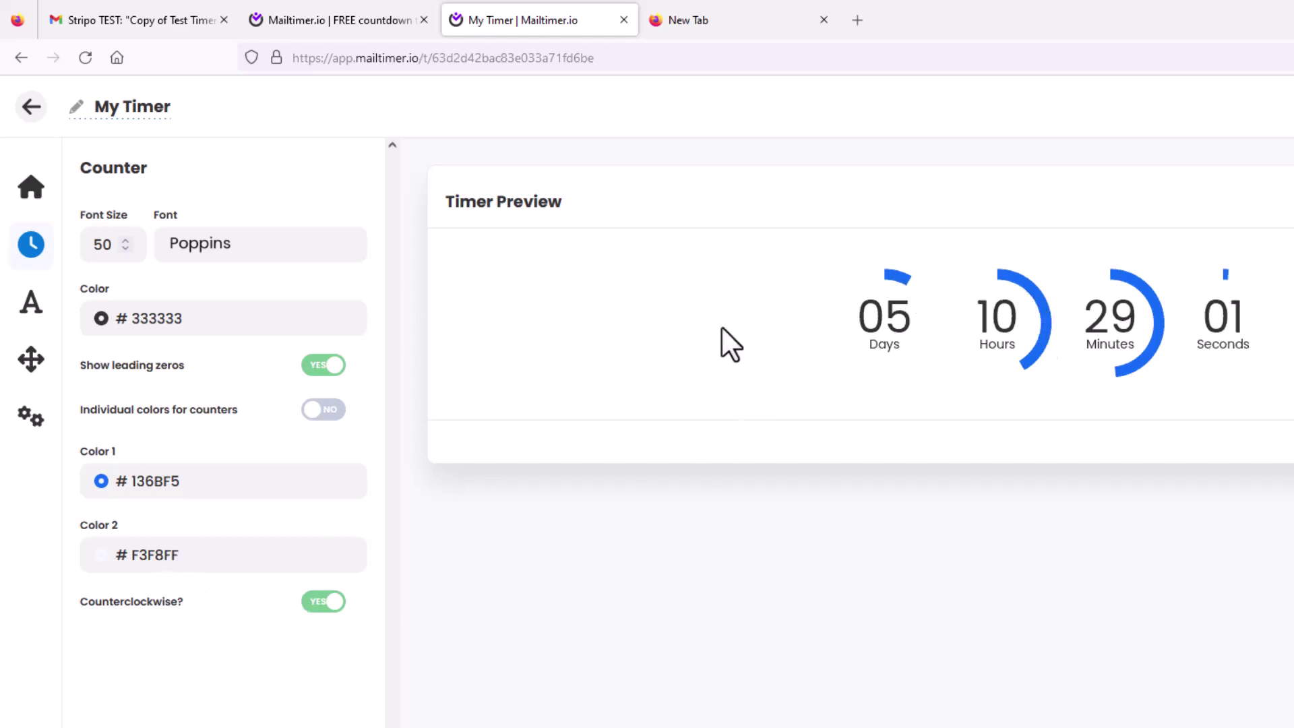
left_click(186, 555)
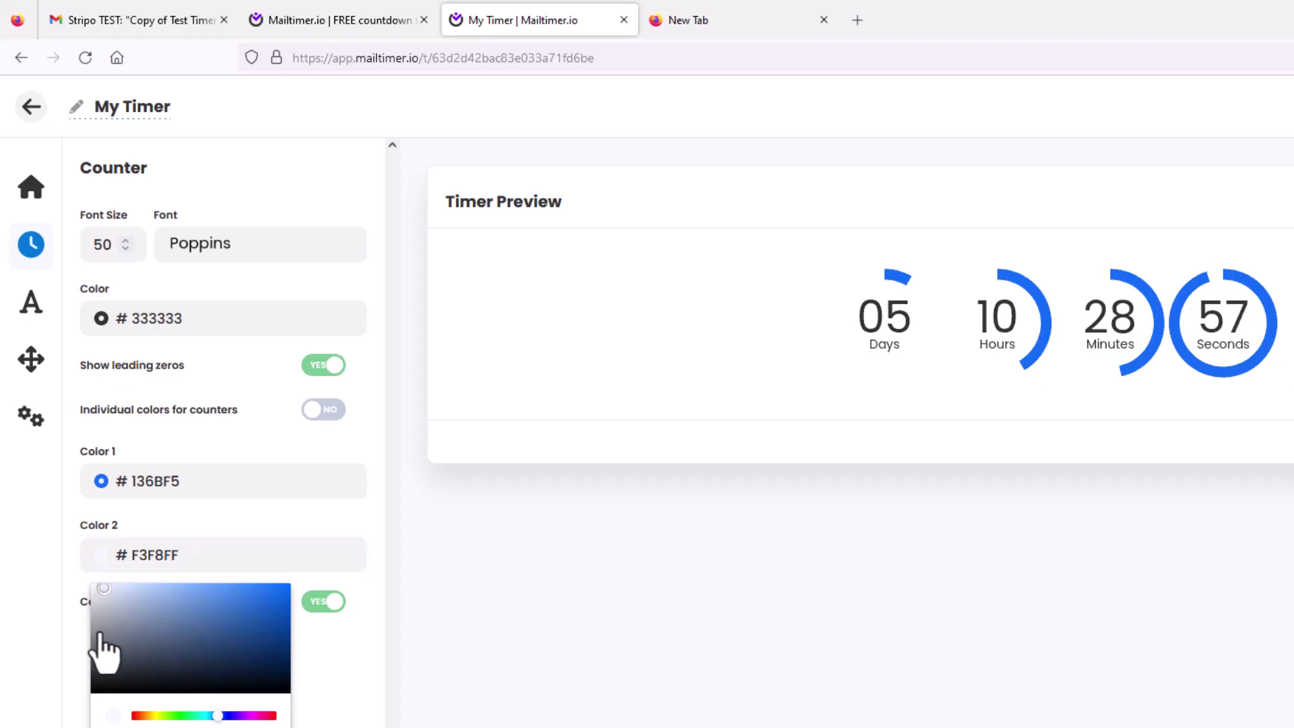
left_click_drag(100, 635, 117, 664)
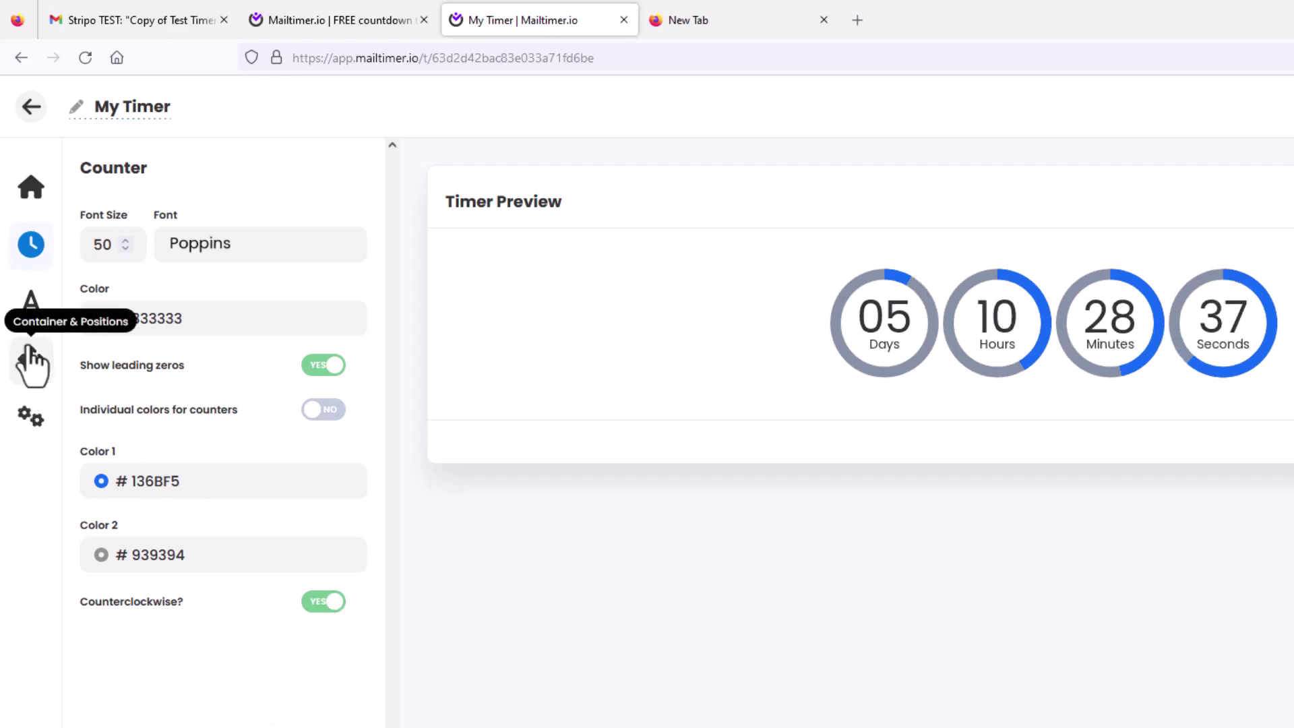
Turn on individual label colours and change the Days label to 'Days Until'
left_click(31, 304)
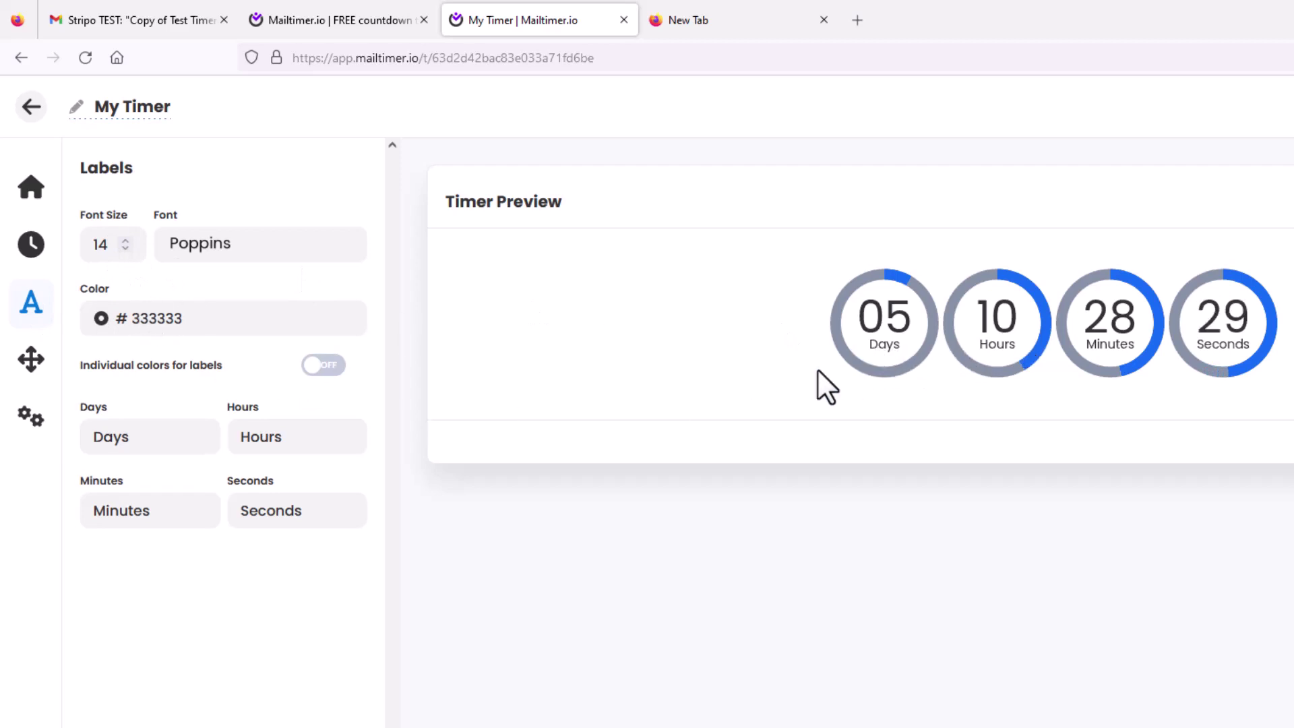
left_click(317, 369)
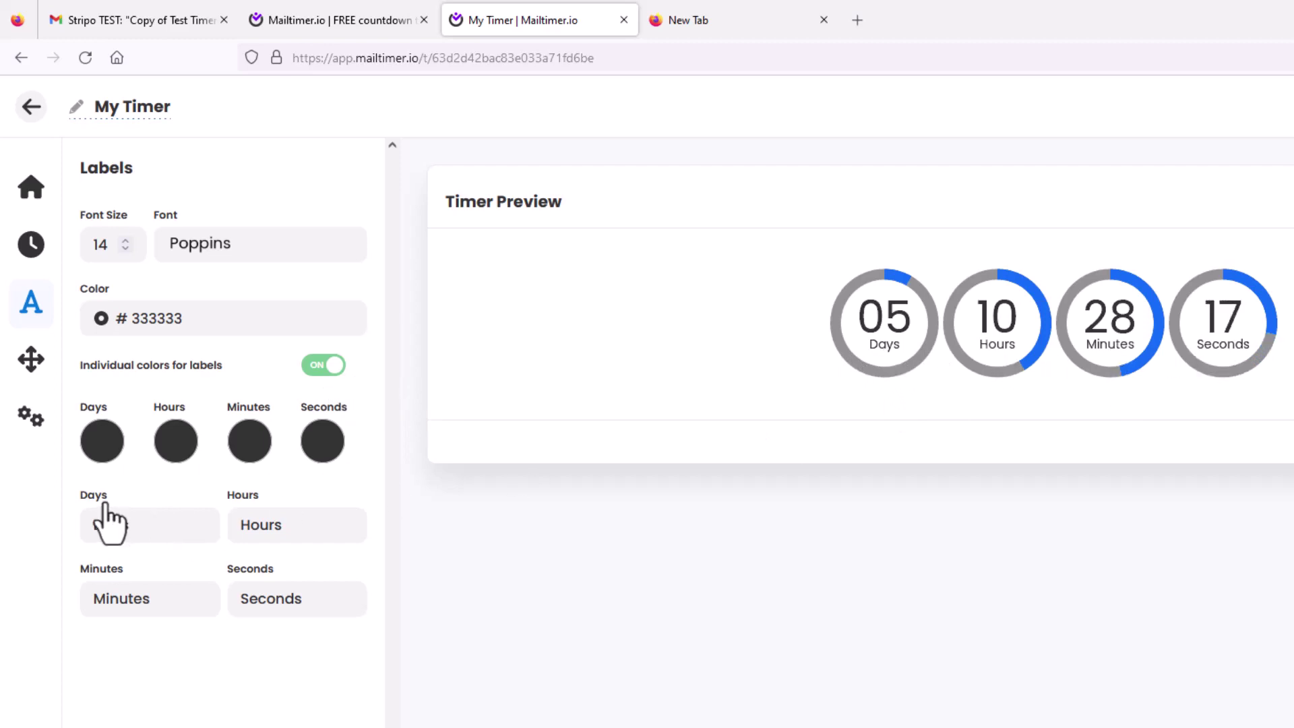
left_click(144, 532)
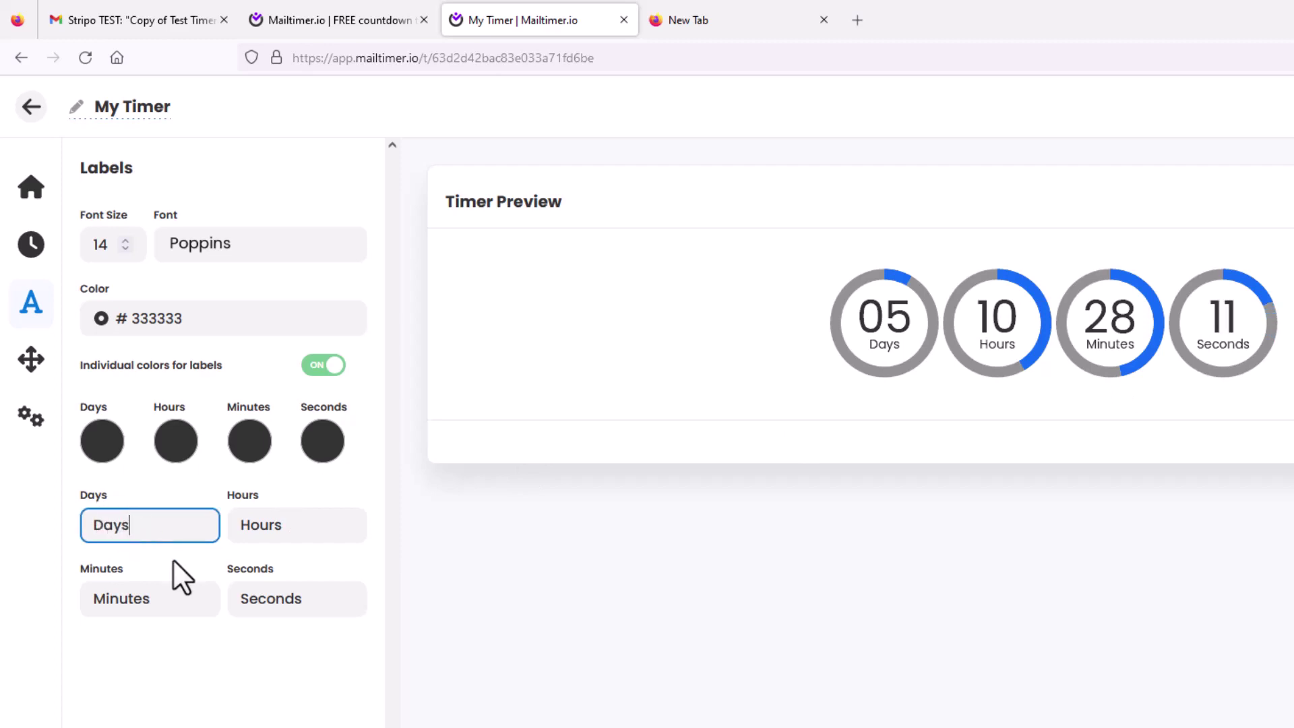
type("Until")
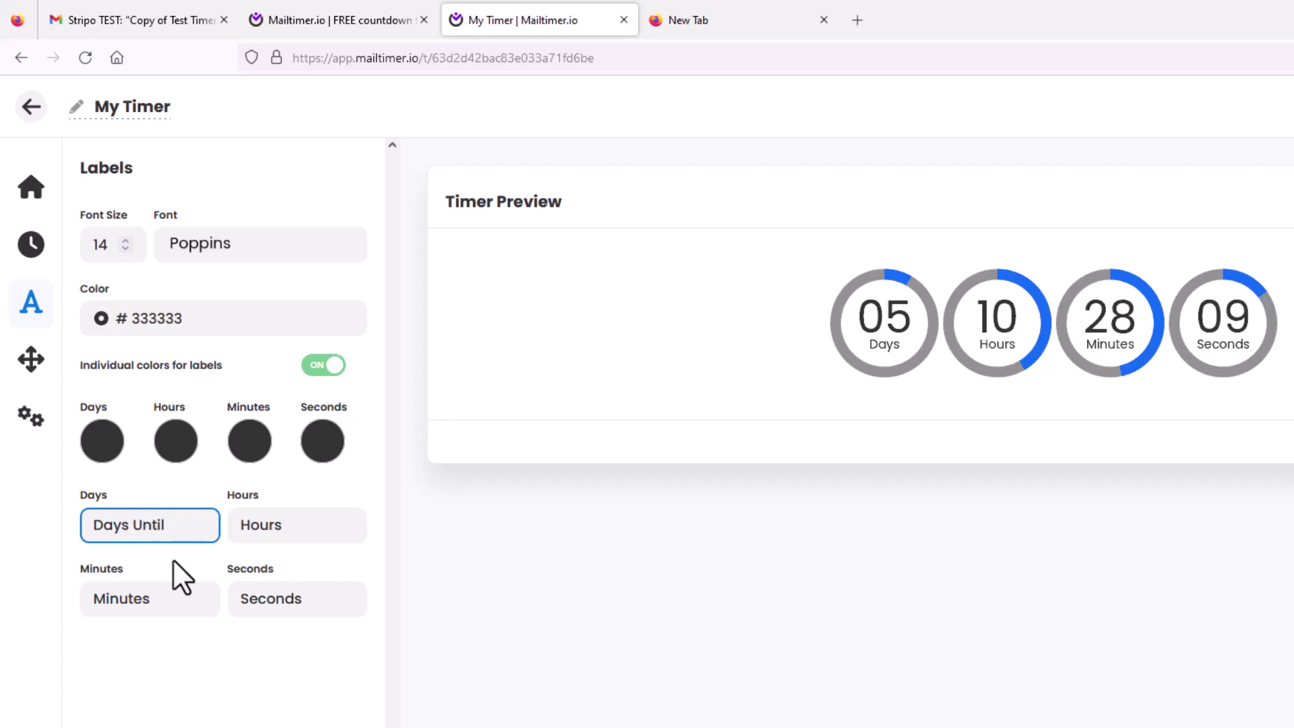
left_click(194, 663)
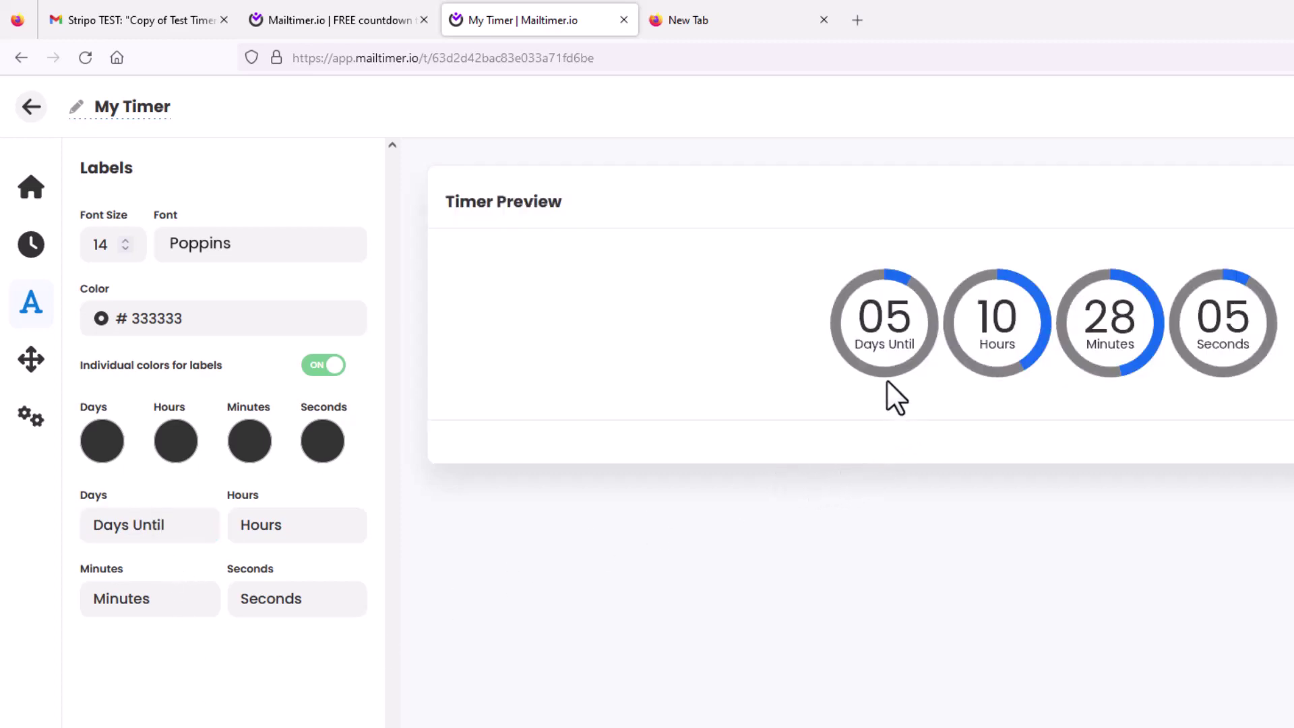
Remove 'Until' to restore the Days label to 'Days'
left_click(173, 527)
left_click_drag(173, 527, 129, 525)
key("BackSpace")
left_click(180, 694)
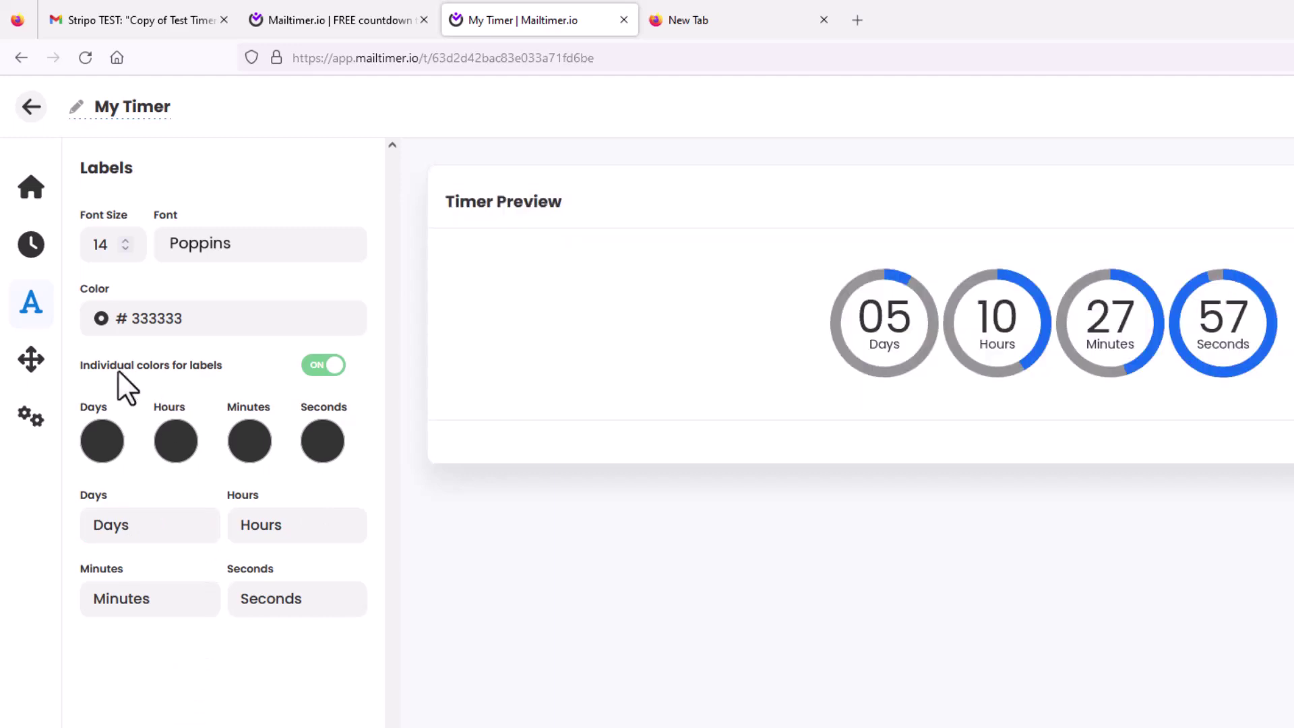
View Container & Positions, then the Advanced settings with expiration set to Show Zeros
left_click(31, 359)
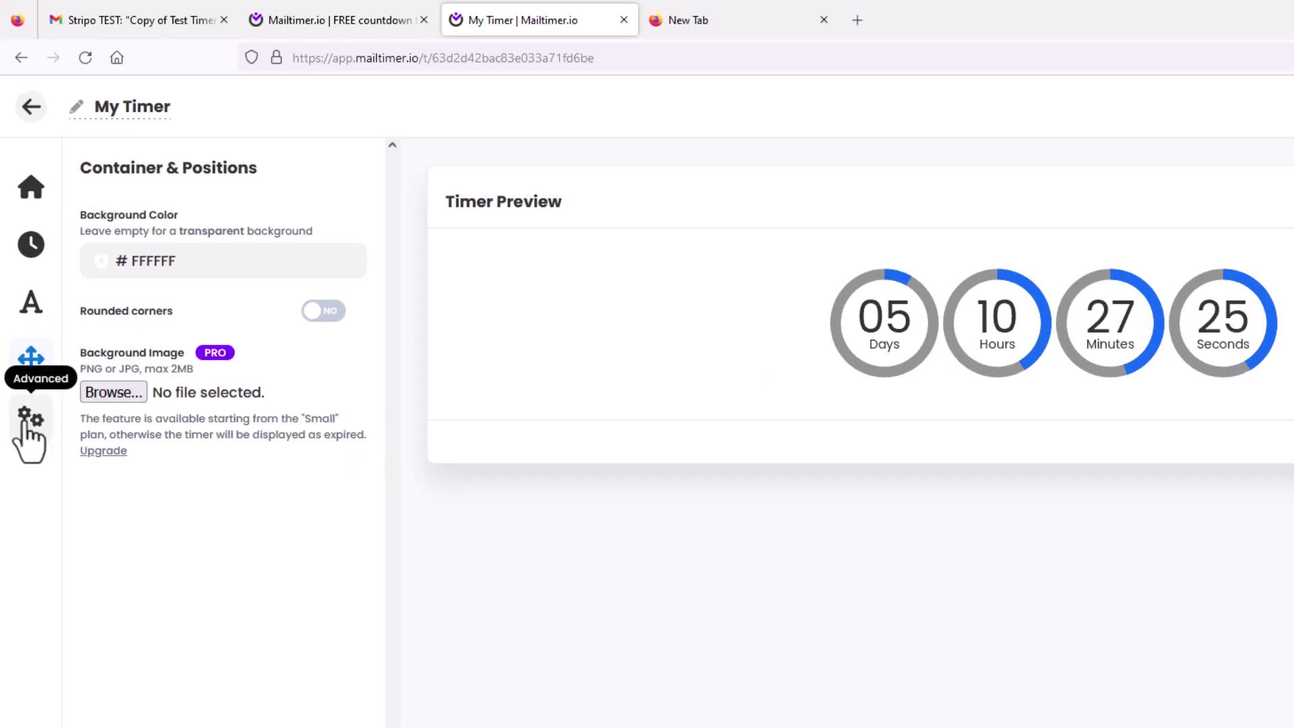
left_click(26, 421)
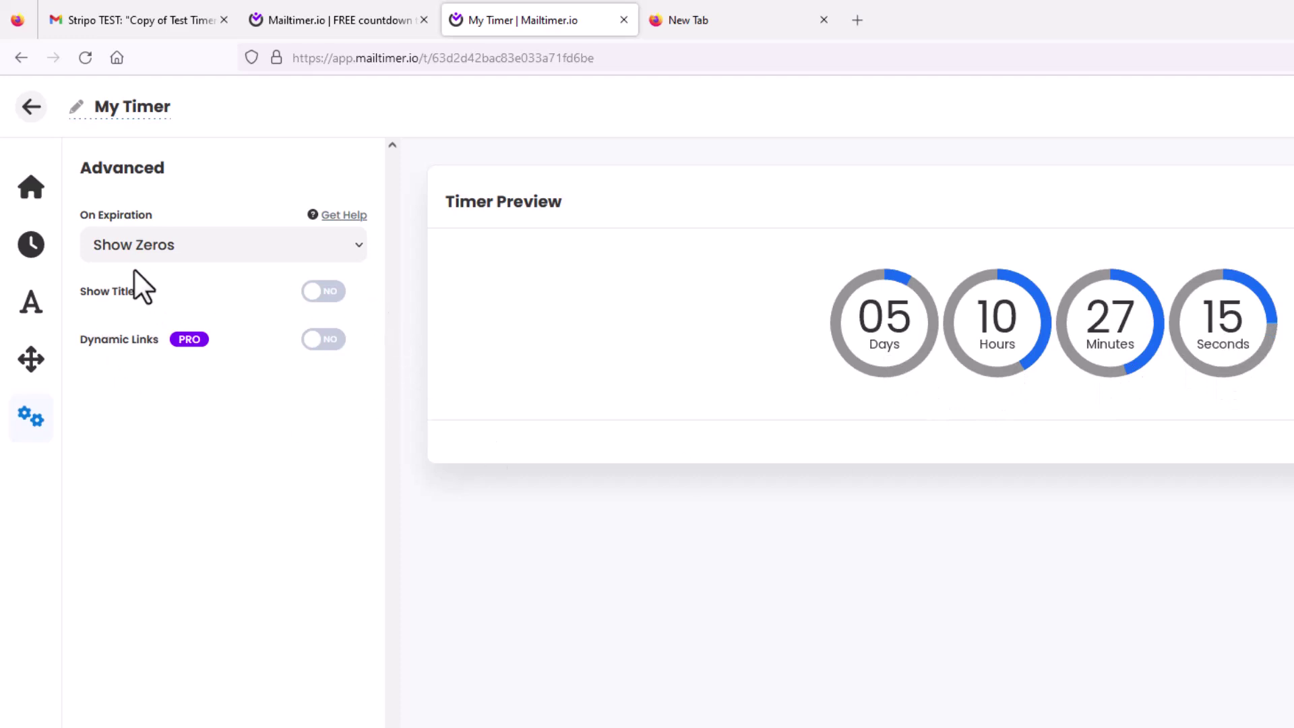
left_click(256, 248)
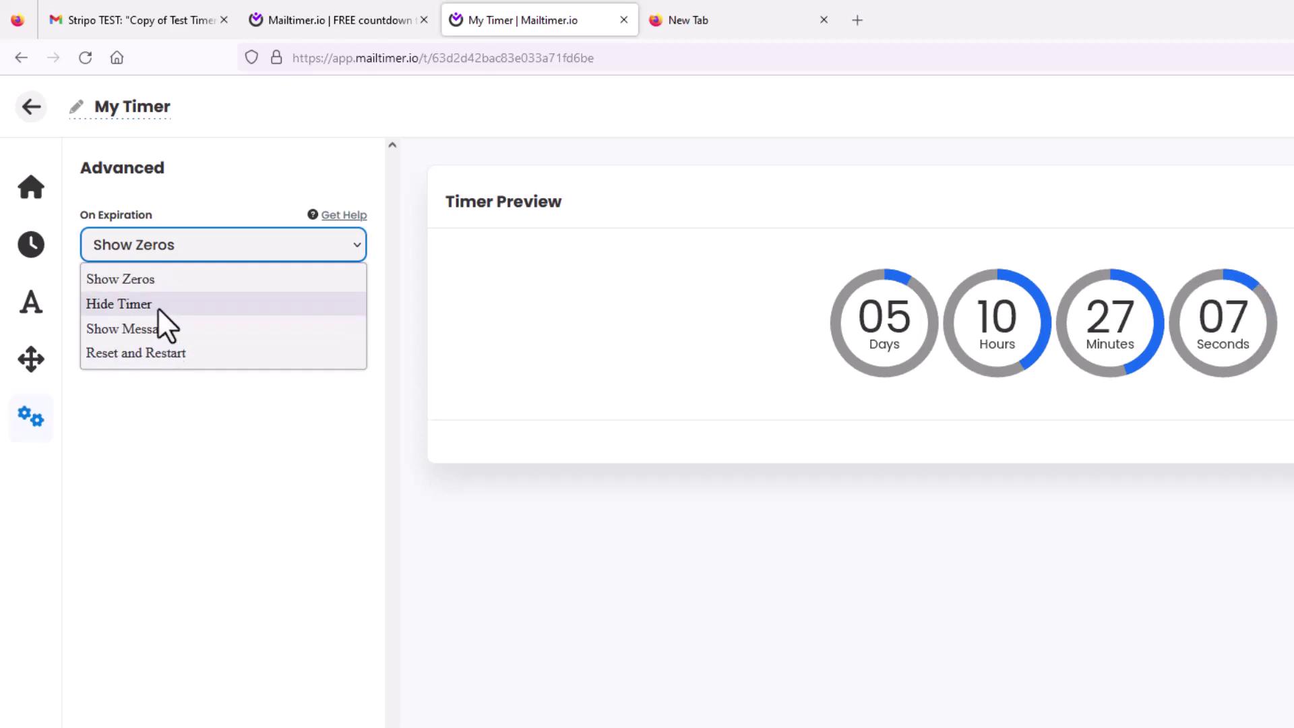
left_click(179, 434)
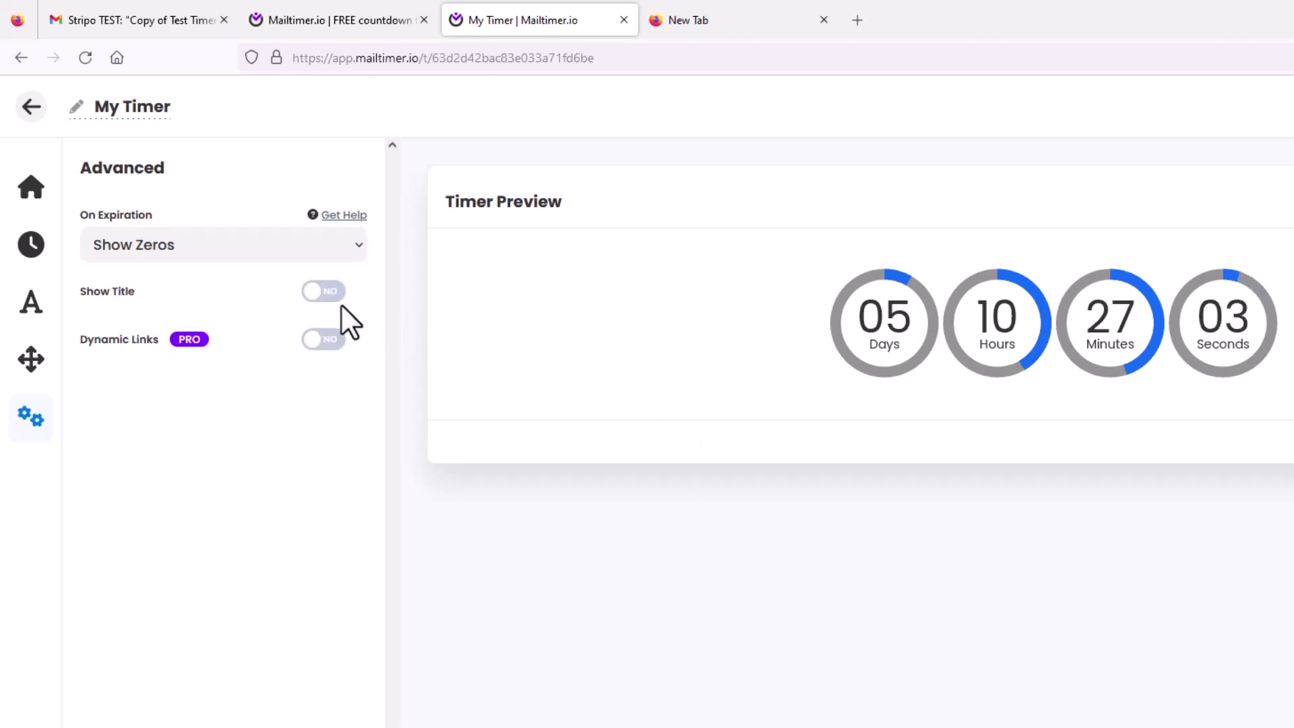
left_click(317, 293)
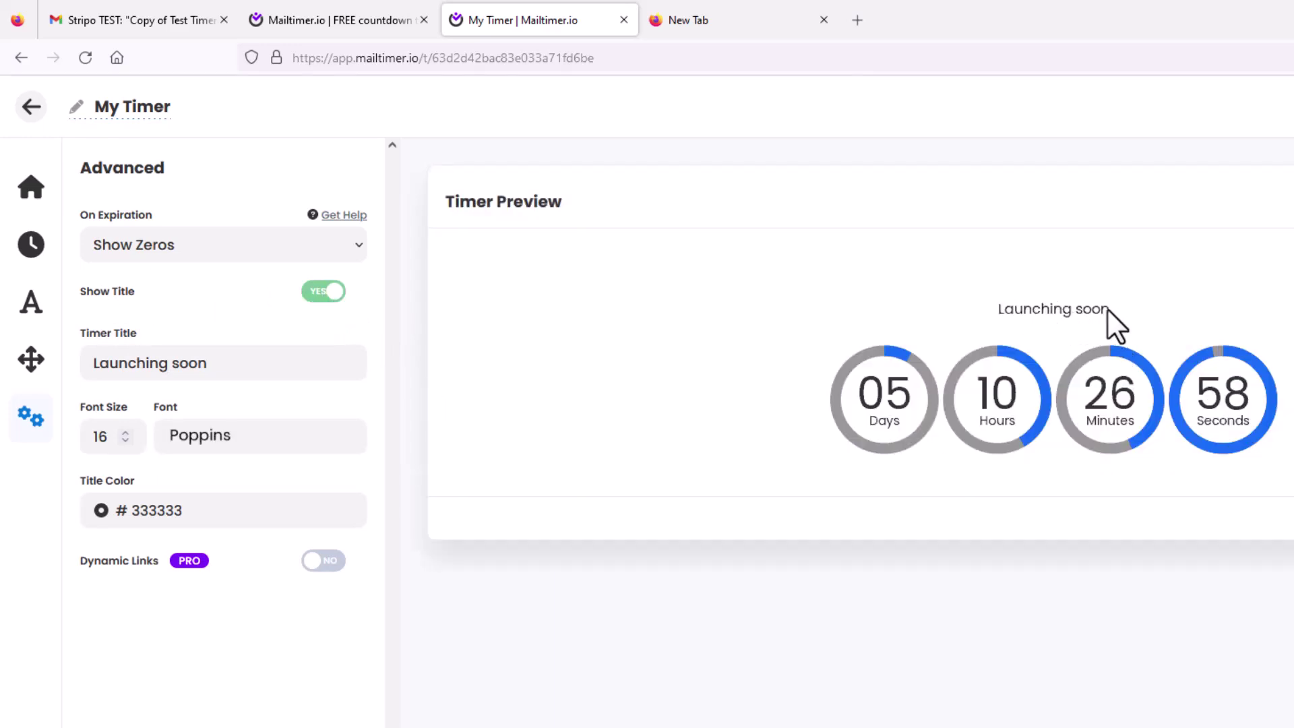
left_click(329, 294)
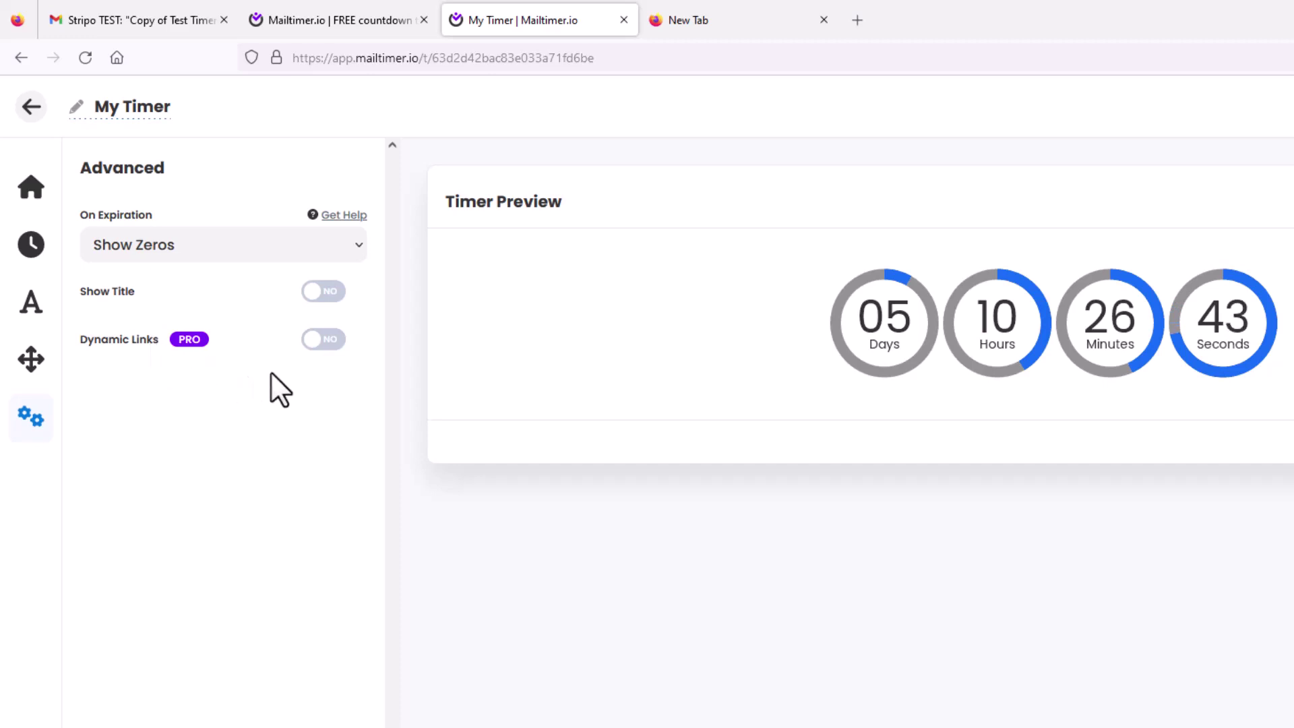
left_click(318, 339)
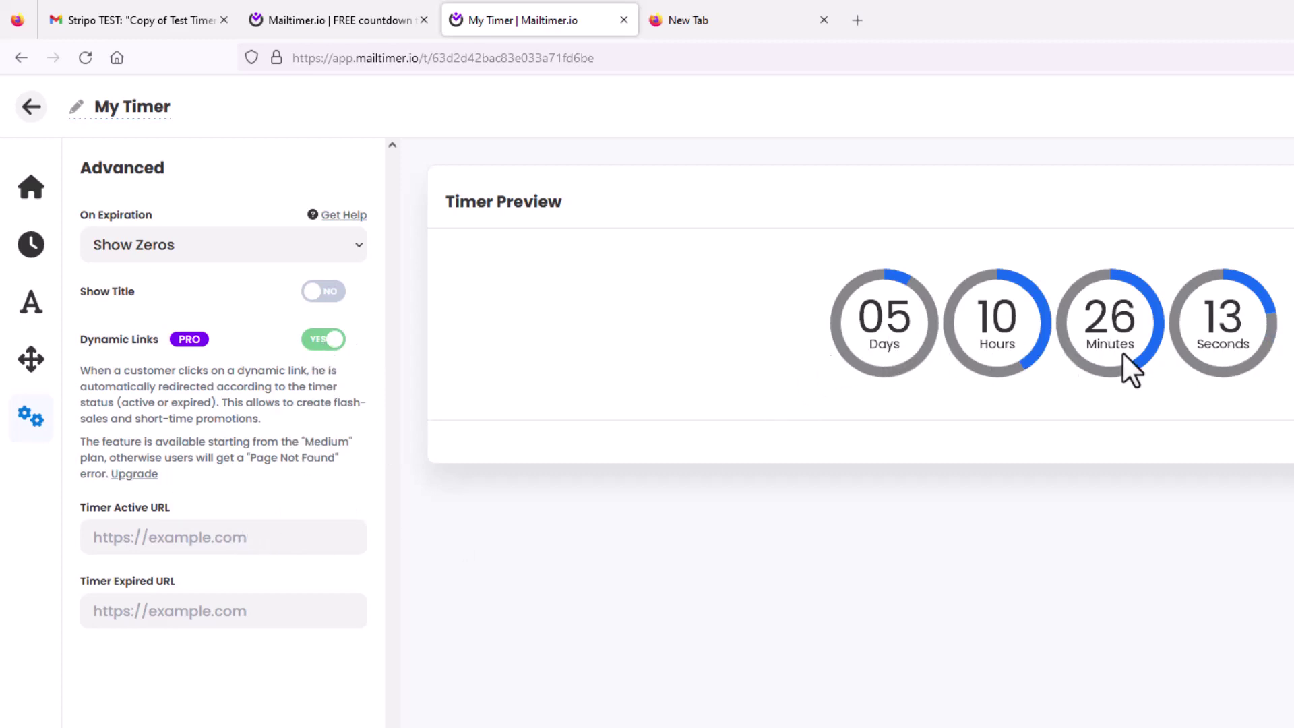
left_click(332, 343)
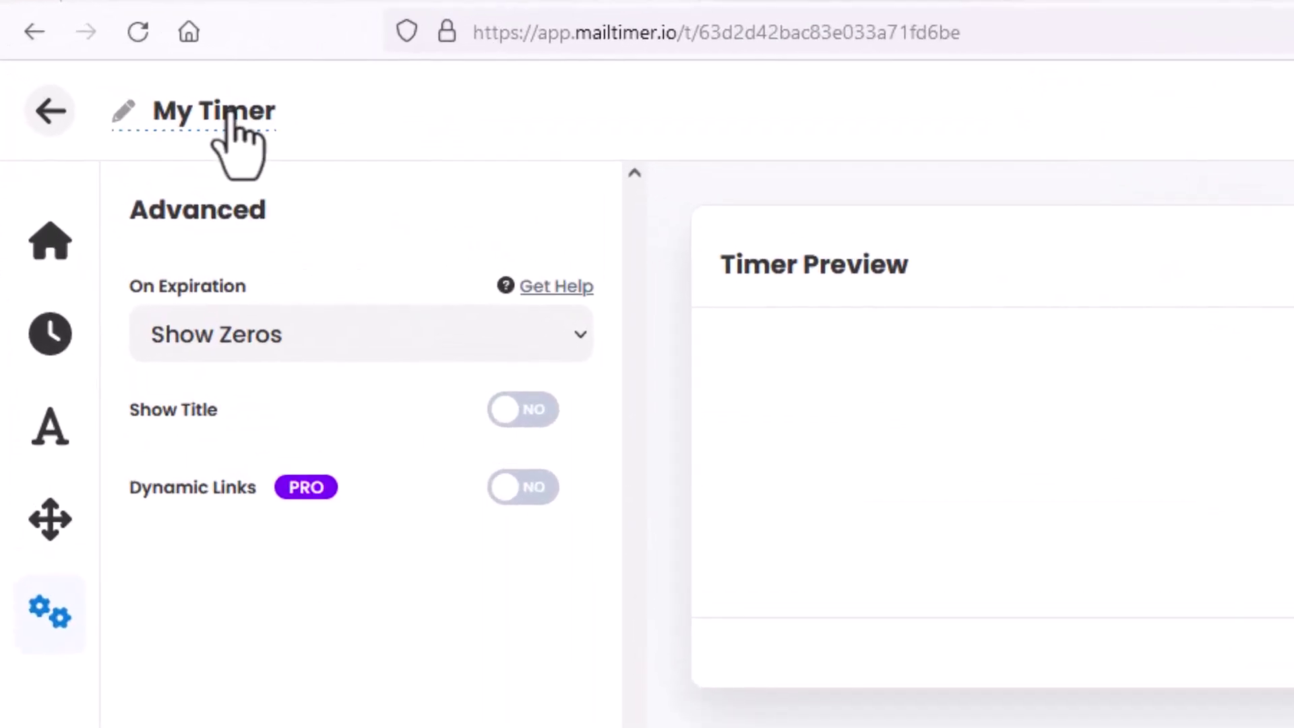
Rename the timer from My Timer to TimerDemo
left_click(132, 116)
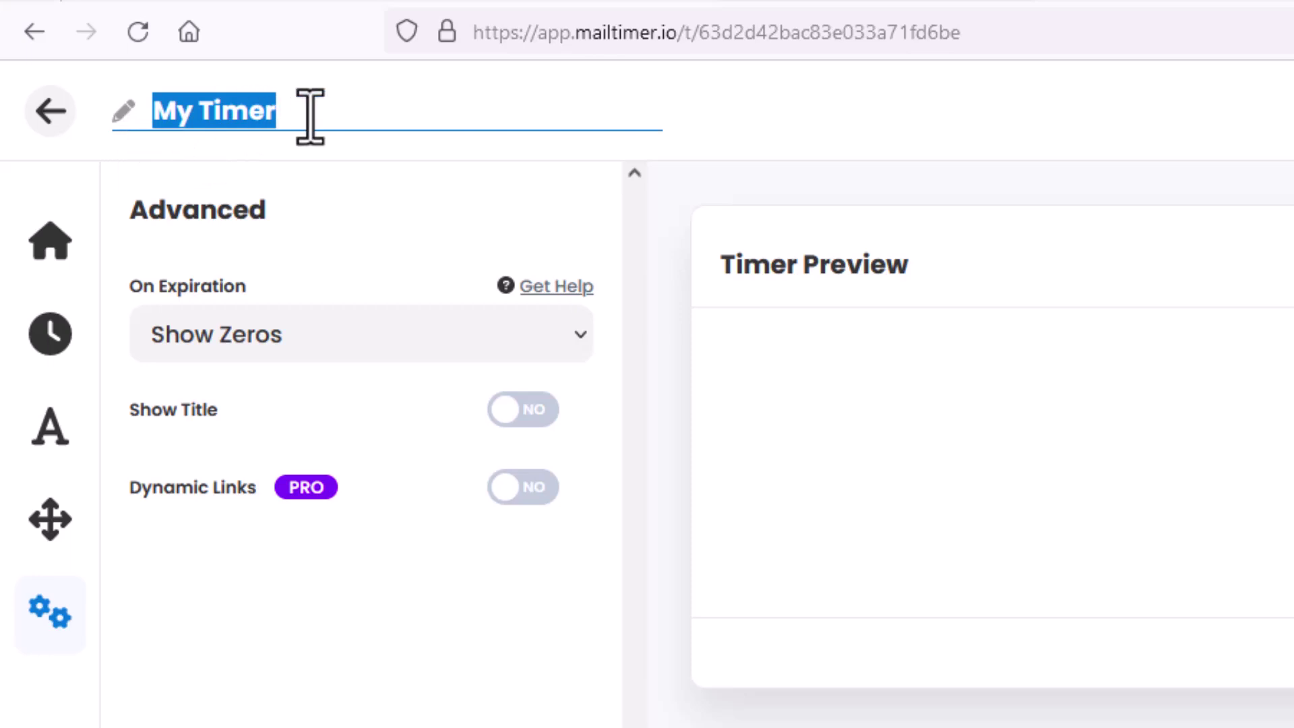
type("Time")
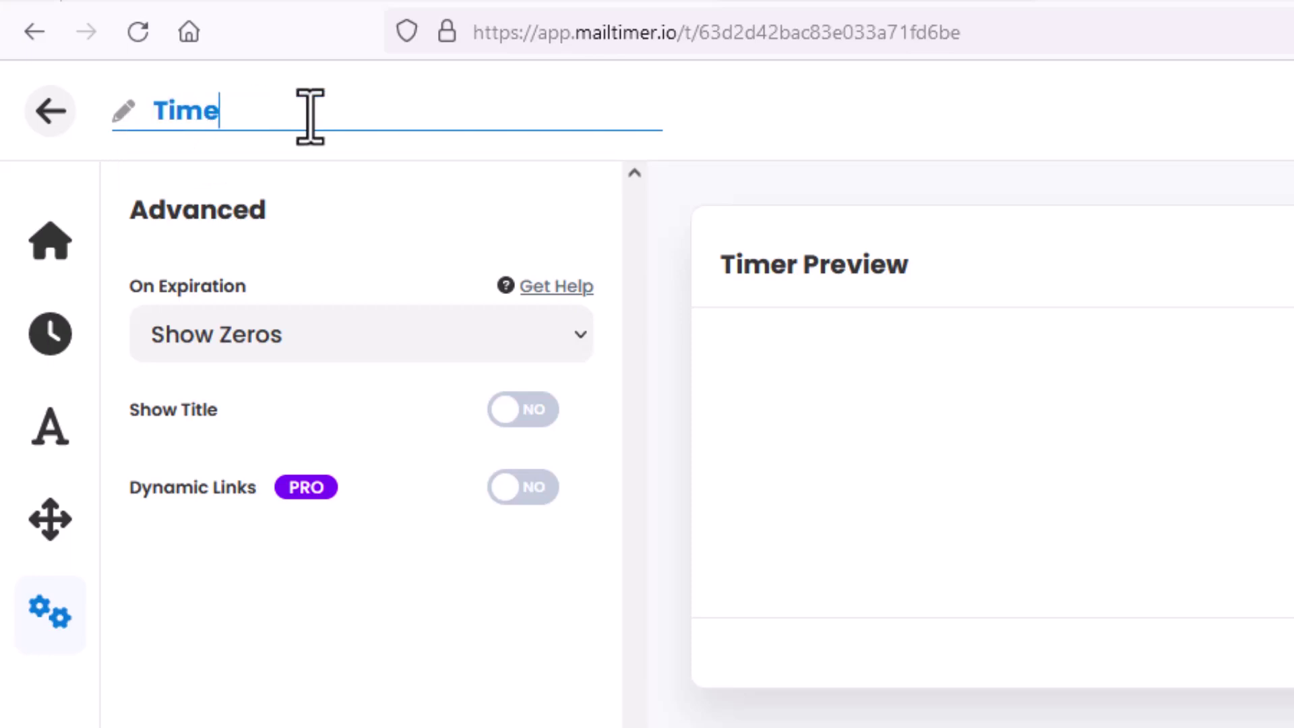
type("rDemo")
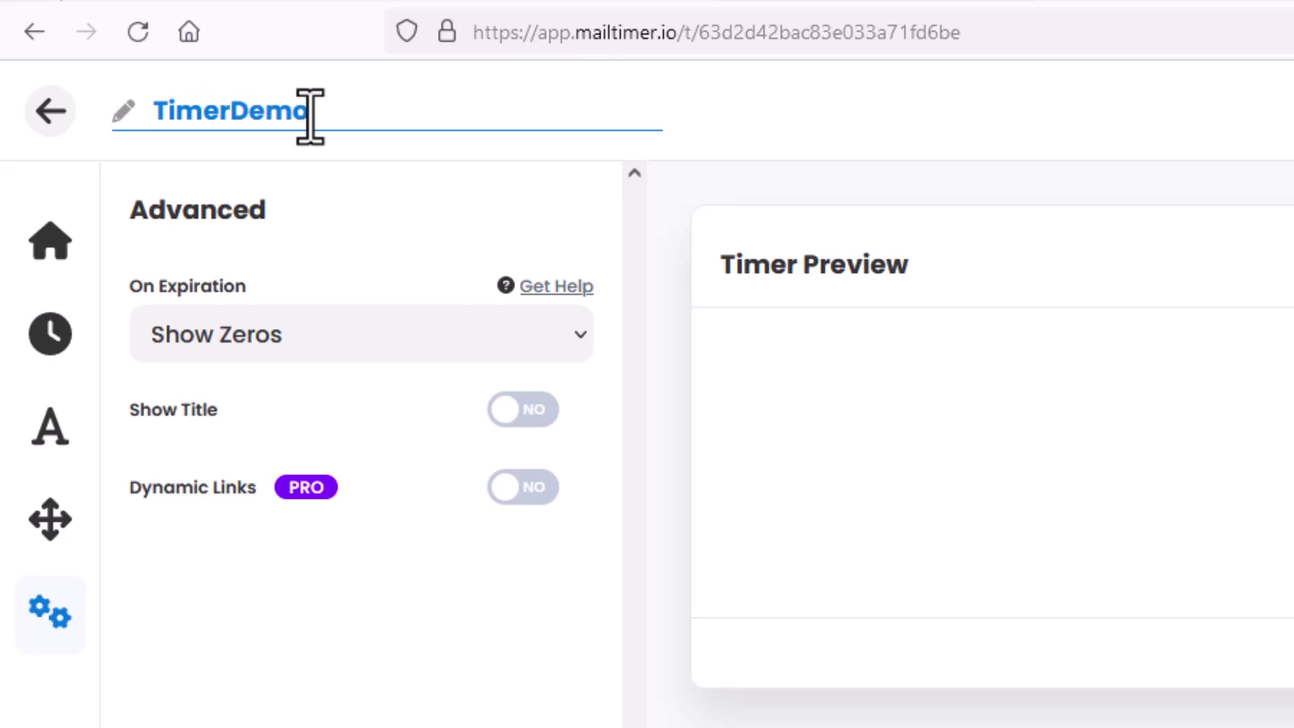
left_click(768, 696)
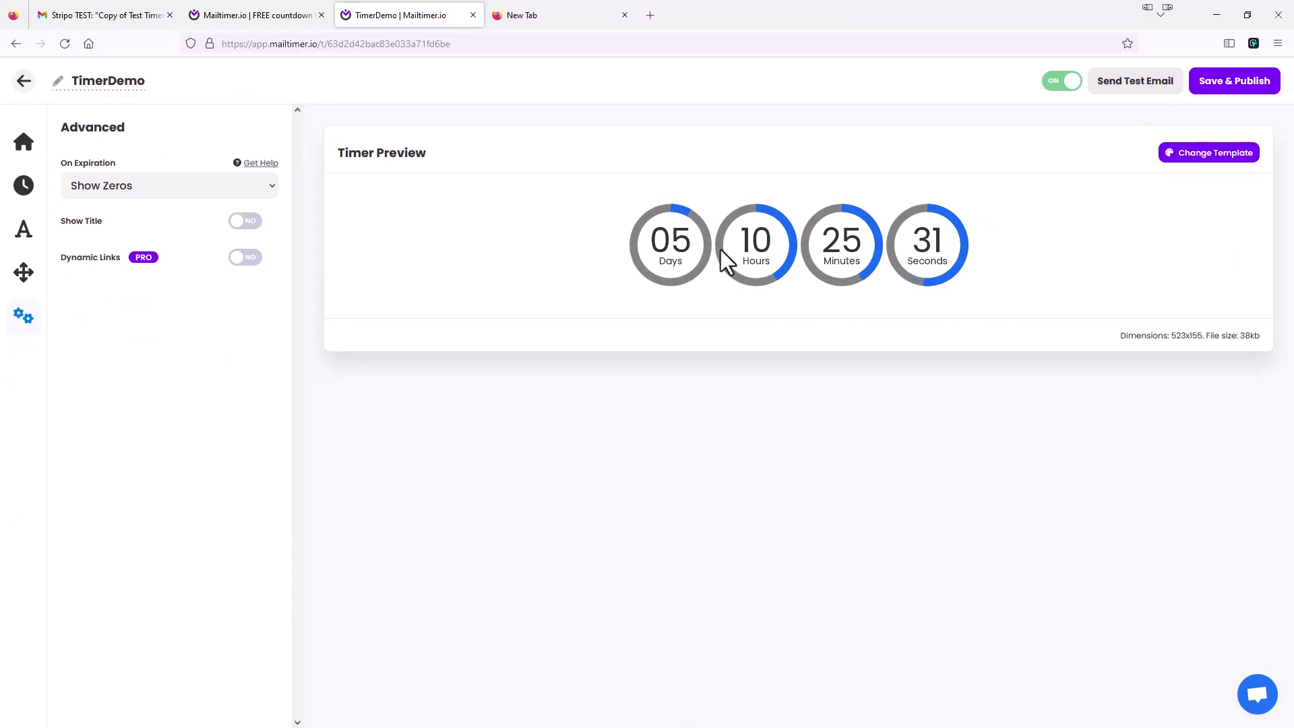
Save & Publish the timer, compare Left, Right and Center embed alignment, and keep Center
left_click(1243, 86)
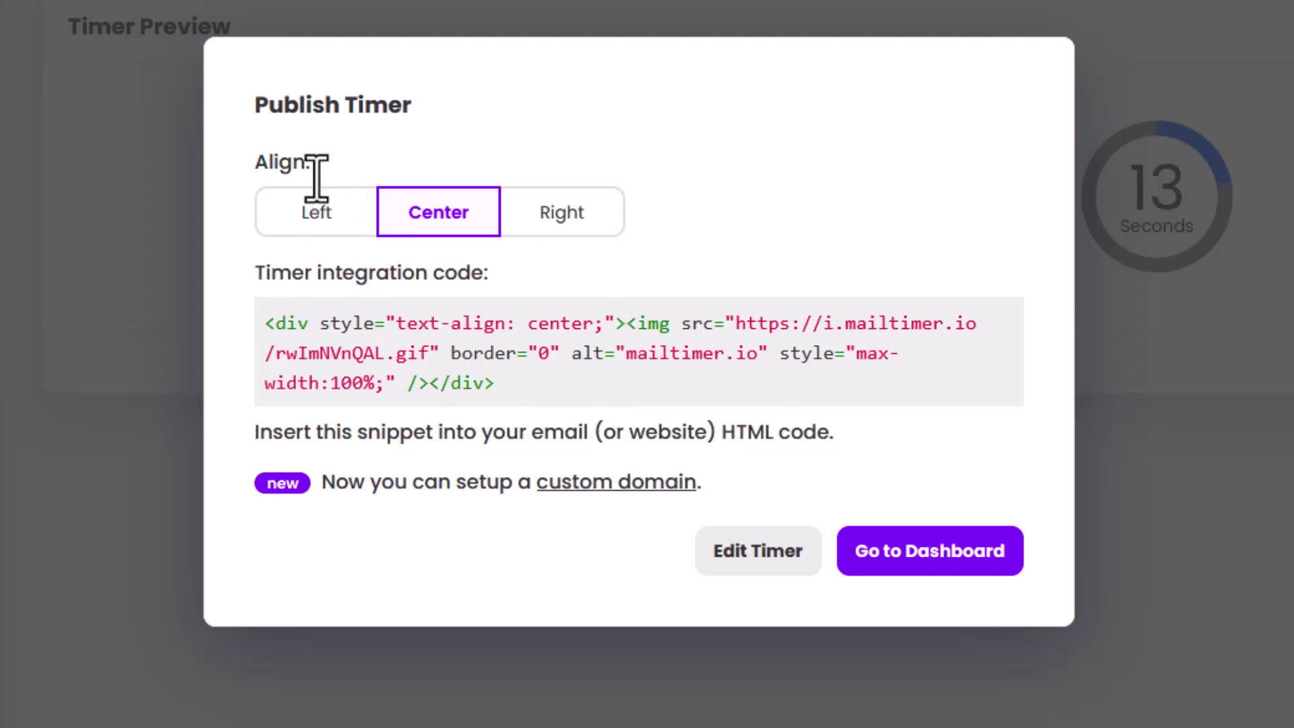
left_click(324, 214)
left_click(438, 219)
left_click(549, 228)
left_click(450, 225)
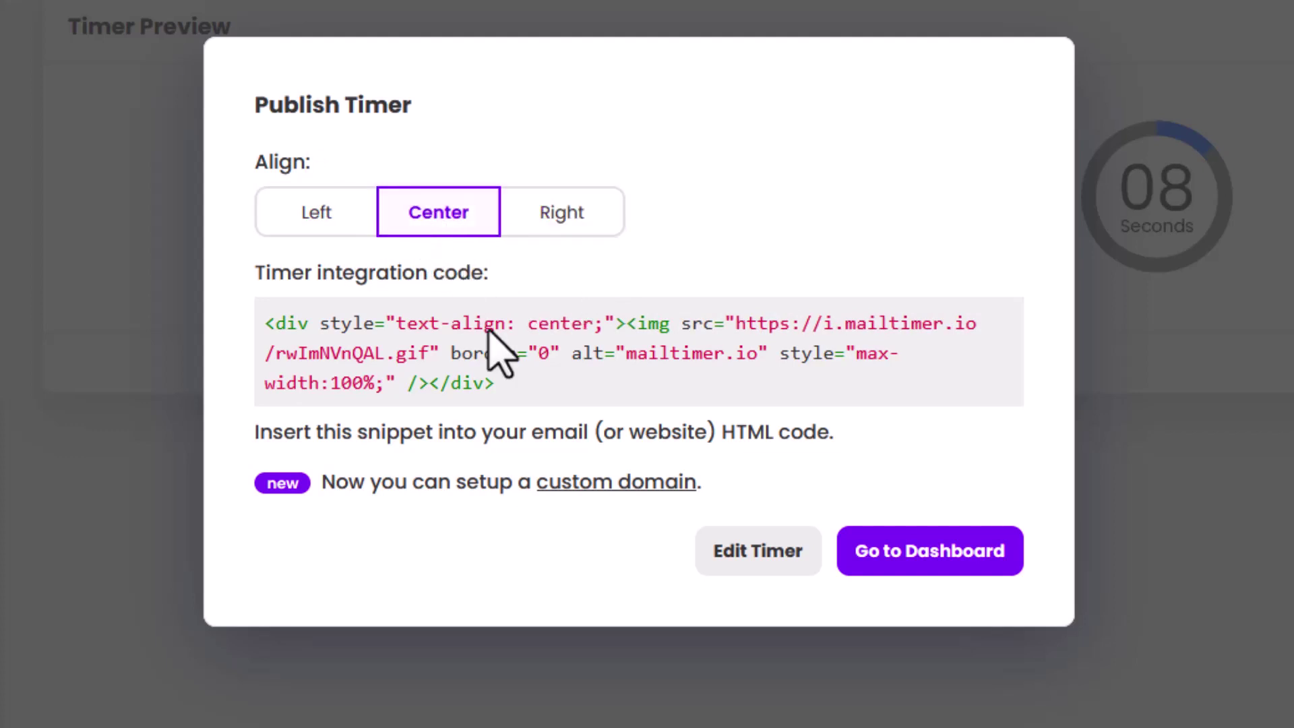
left_click(332, 214)
left_click(460, 223)
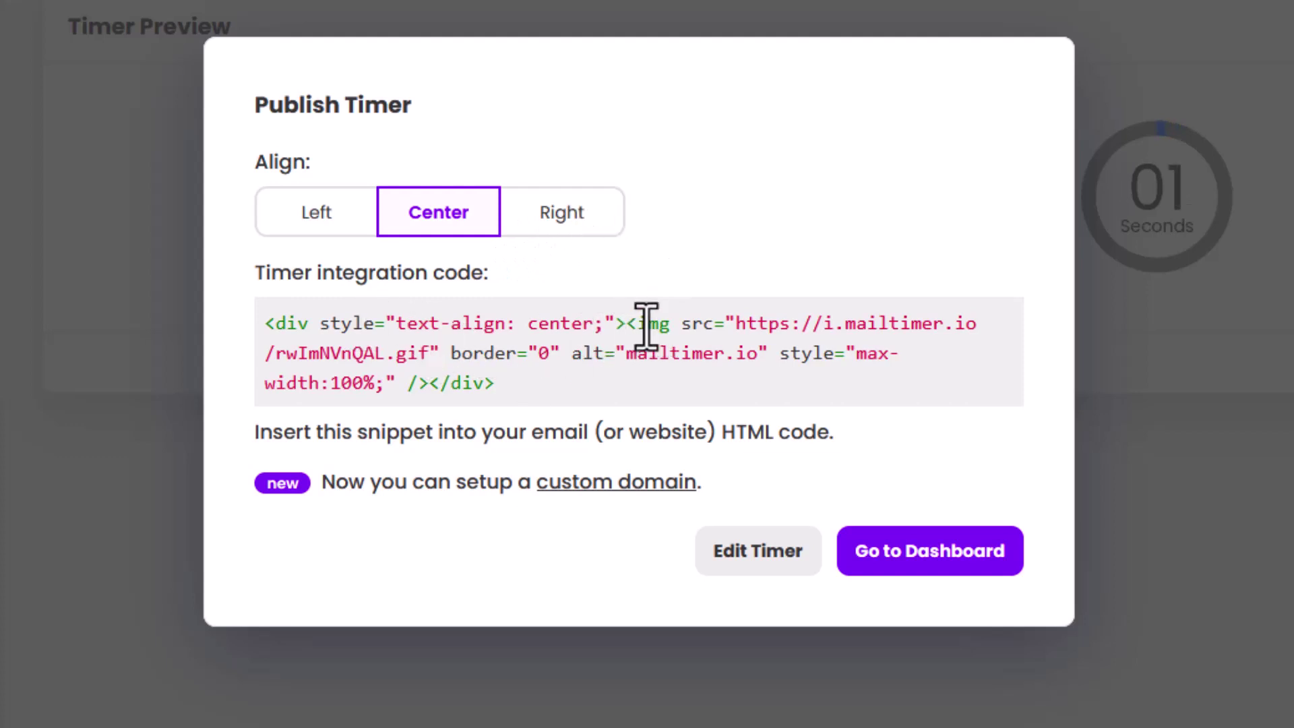
Copy the whole center-aligned HTML integration code from the Publish Timer dialog
left_click_drag(735, 322, 427, 352)
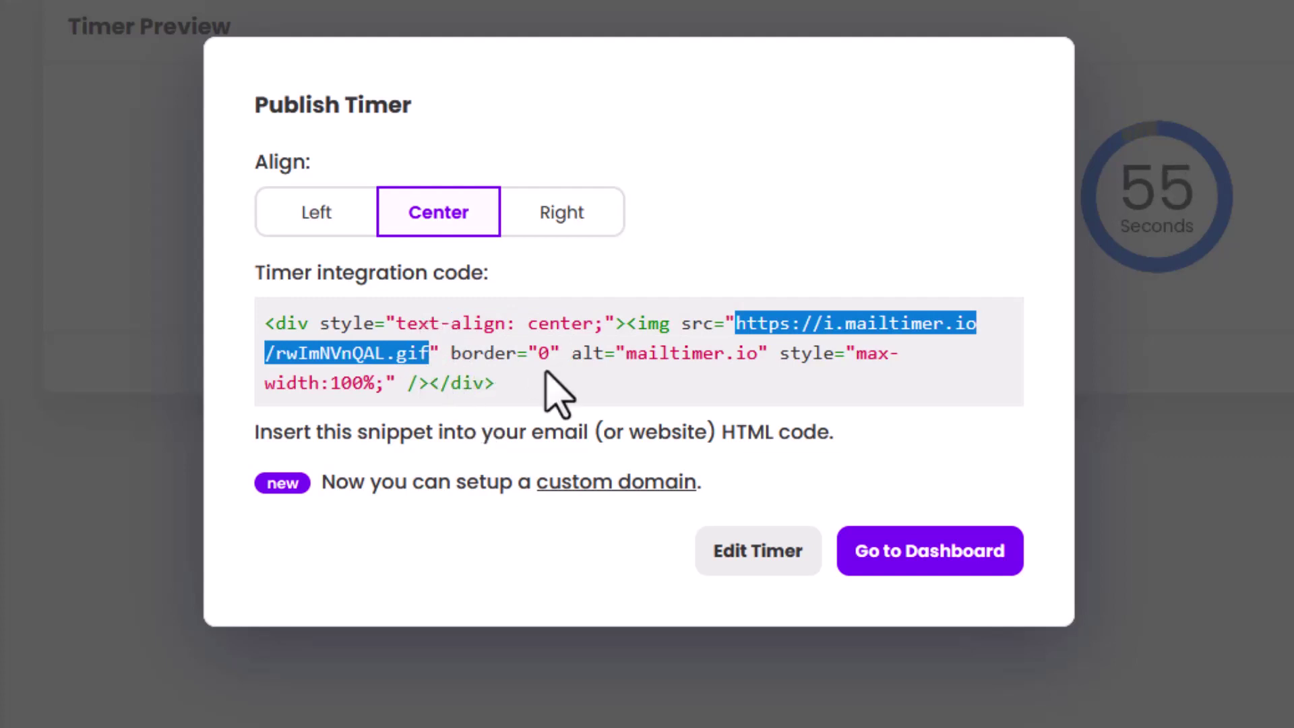
left_click(535, 393)
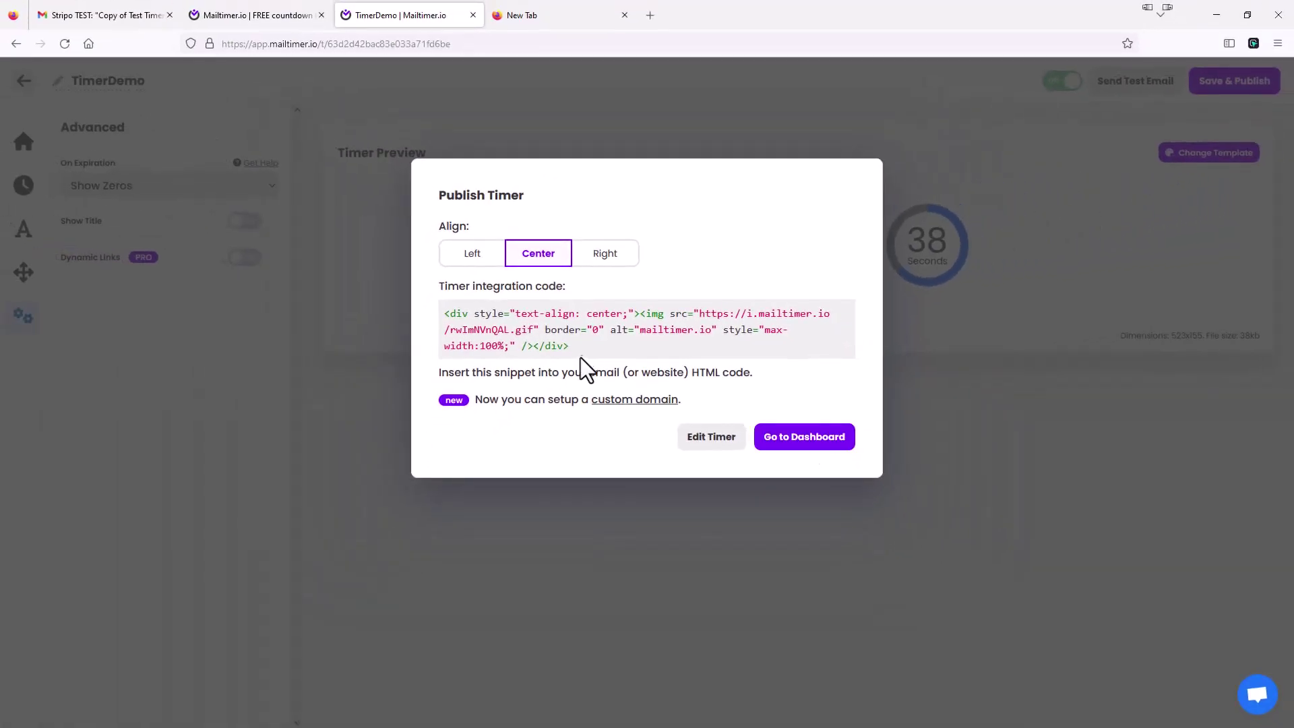
left_click_drag(532, 344, 442, 310)
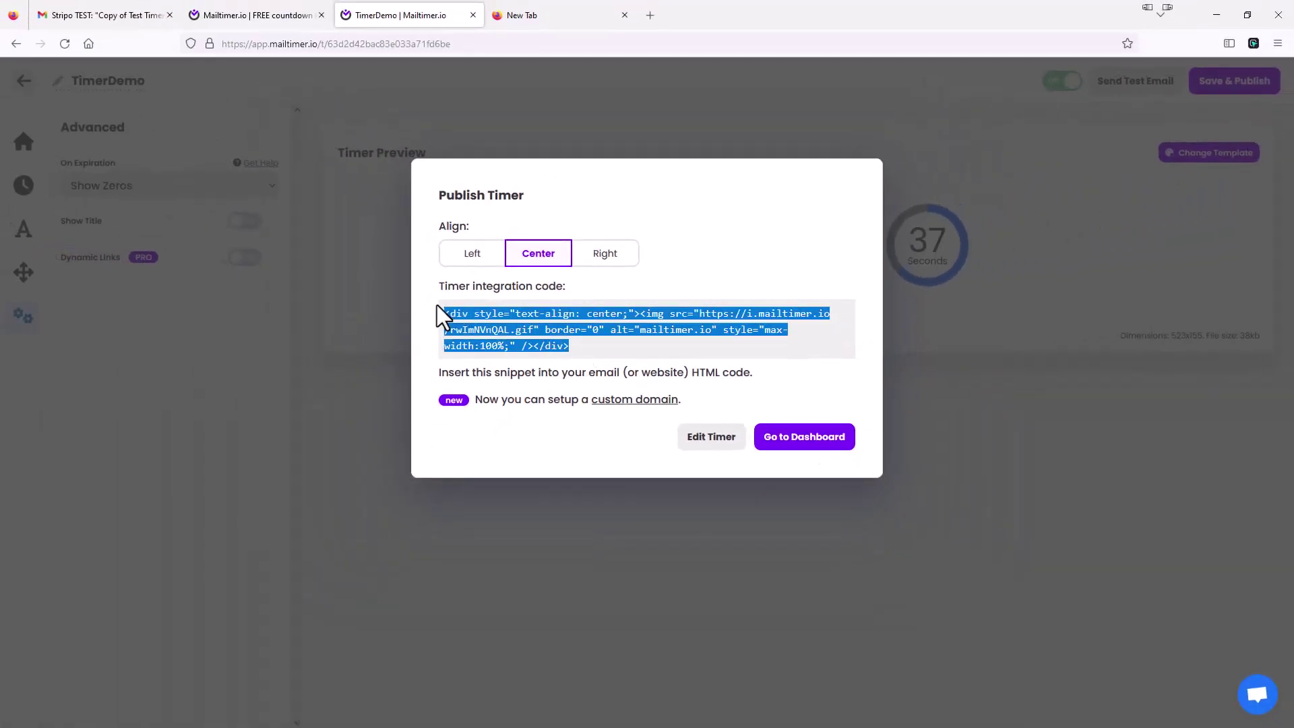
right_click(505, 329)
left_click(552, 345)
key("alt+Tab")
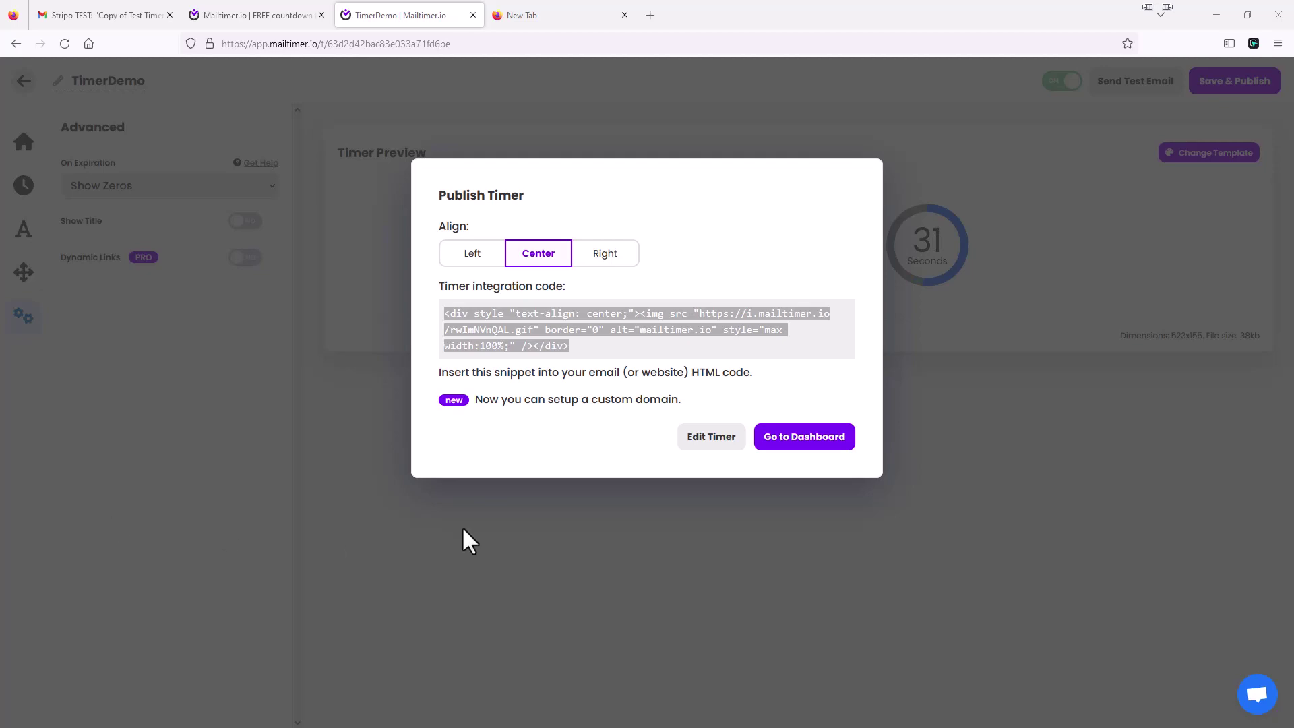
Leave the Publish Timer dialog for the Mailtimer.io timers dashboard
left_click(792, 443)
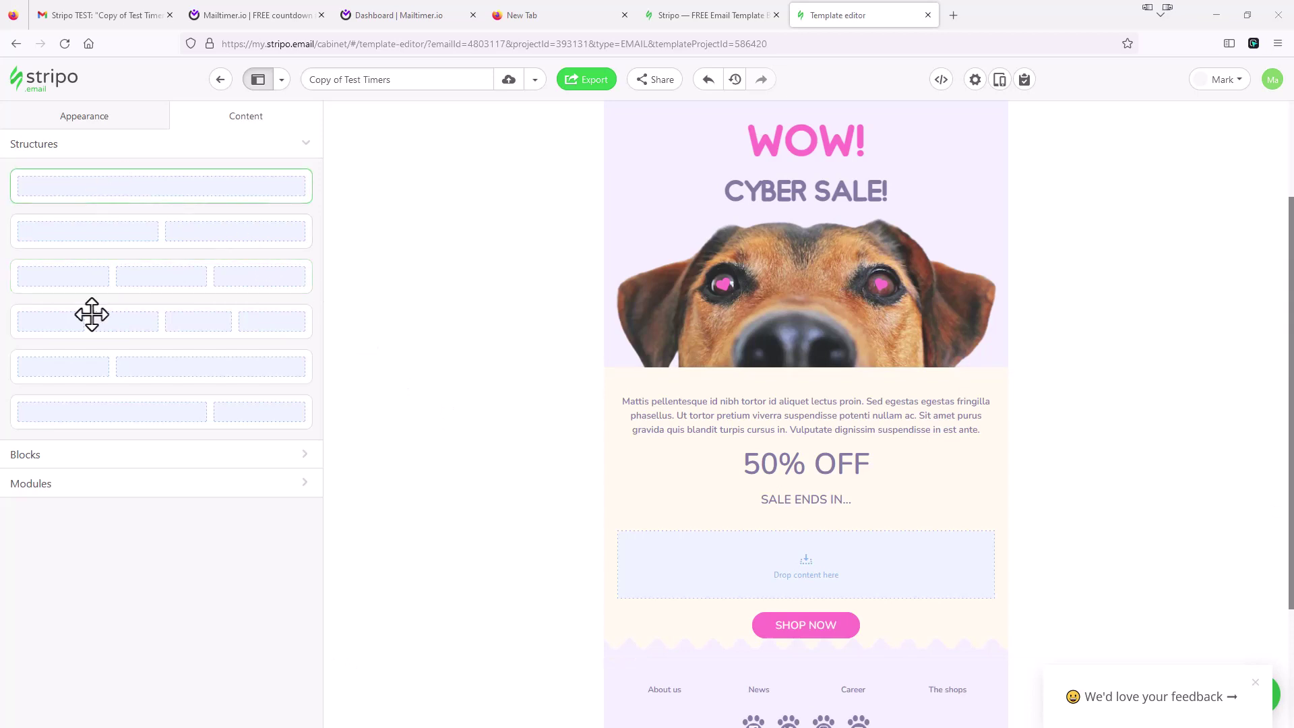
Drop an HTML block from Blocks into the empty zone under SALE ENDS IN…
left_click(31, 455)
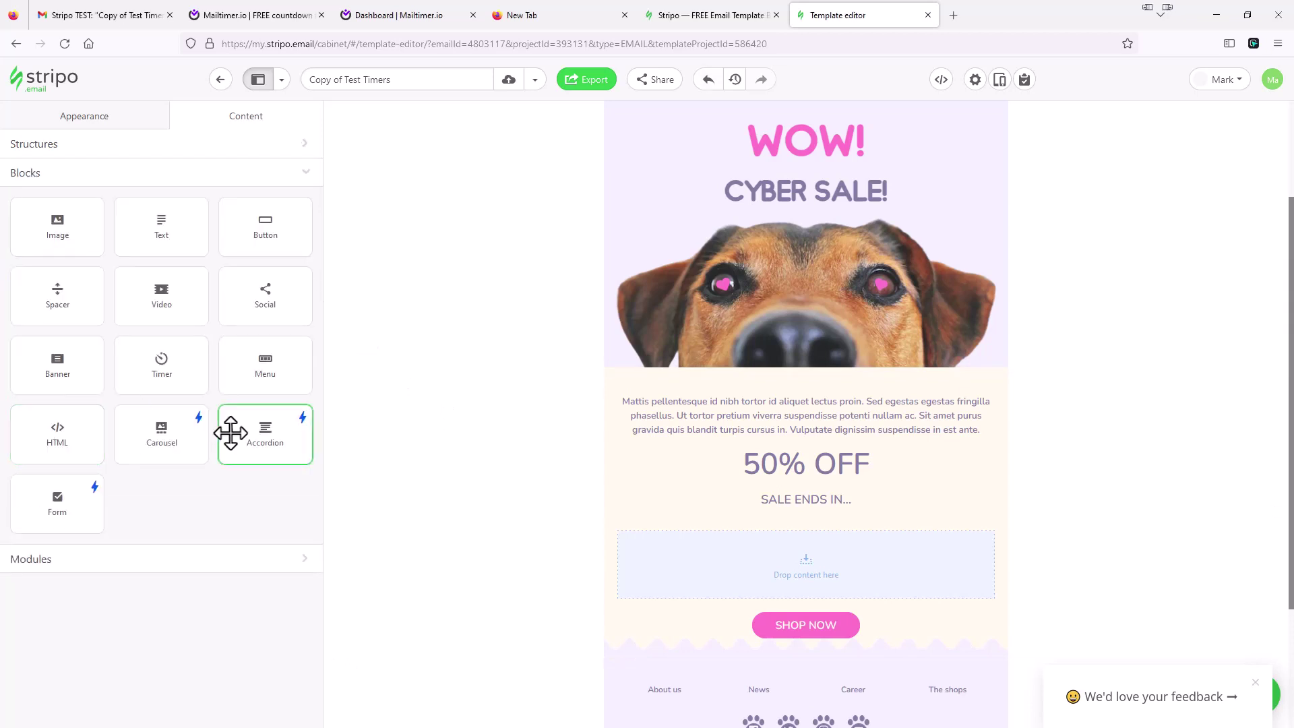
mouse_move(63, 428)
left_mouse_down()
mouse_move(139, 456)
mouse_move(434, 514)
mouse_move(745, 569)
mouse_move(764, 552)
left_mouse_up()
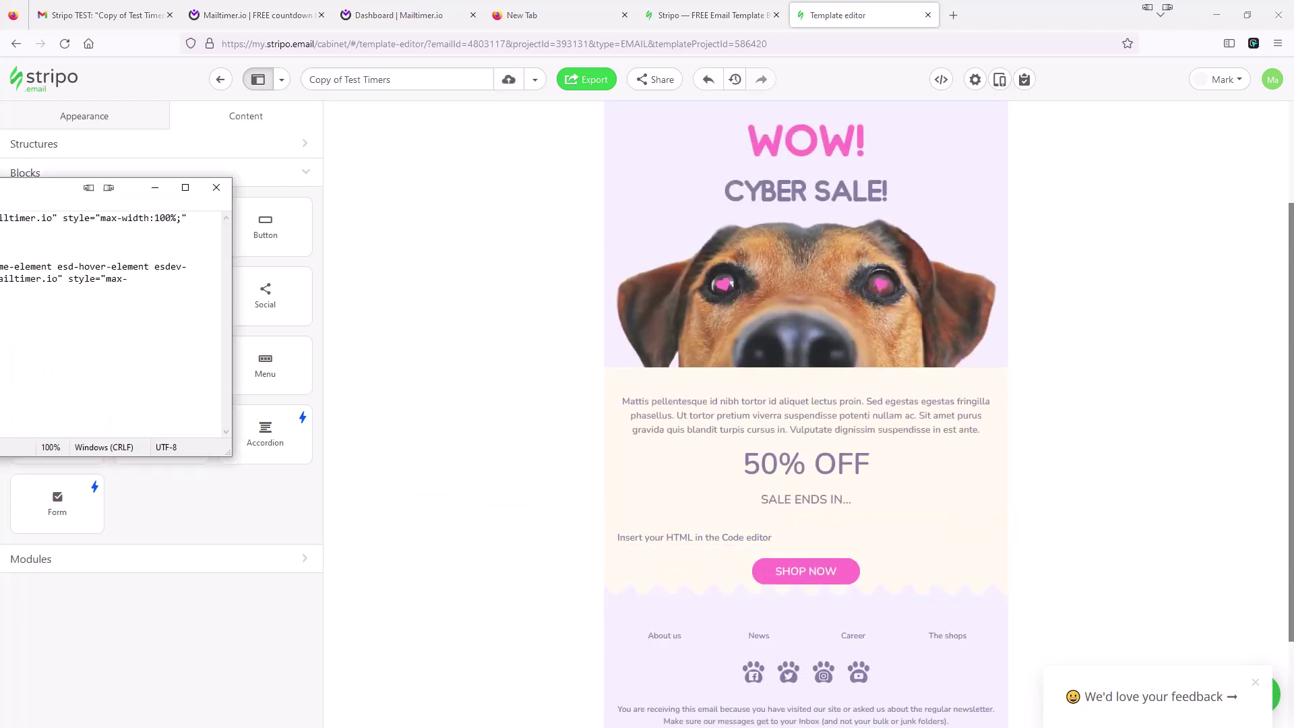
left_click_drag(0, 213, 797, 175)
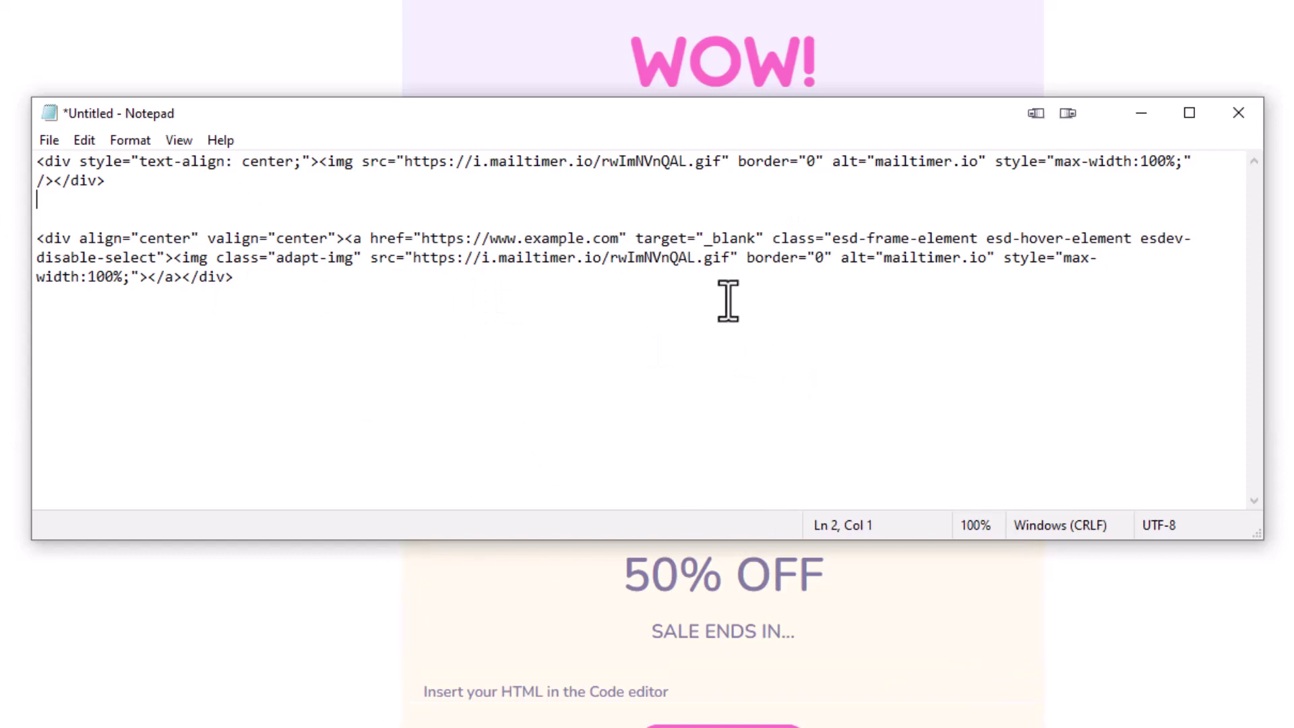
left_click_drag(246, 287, 27, 238)
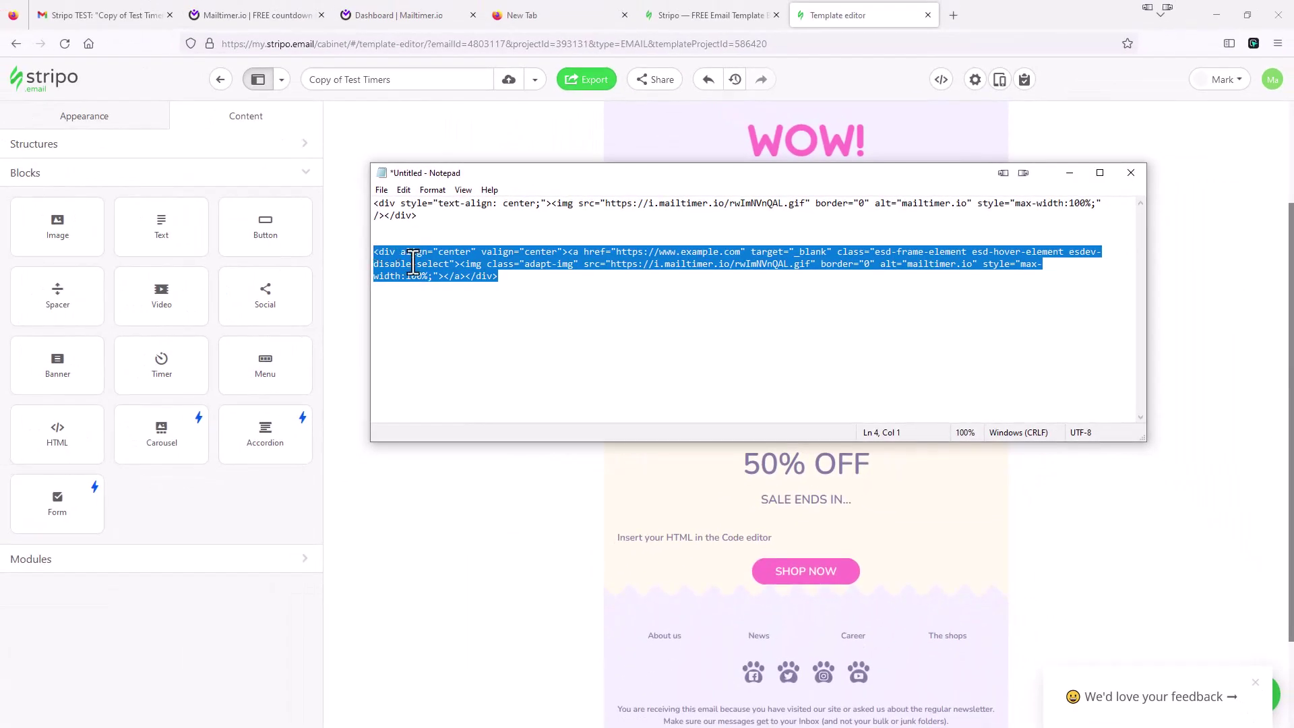
right_click(412, 263)
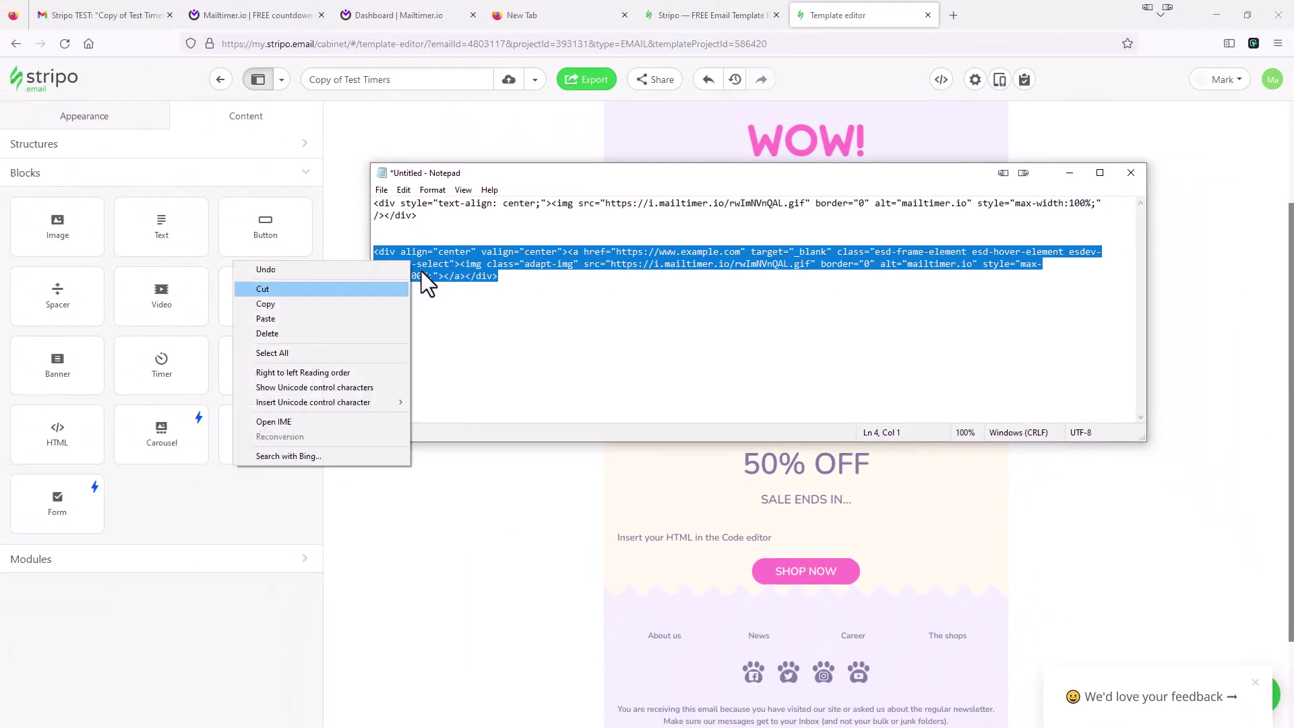
left_click(357, 301)
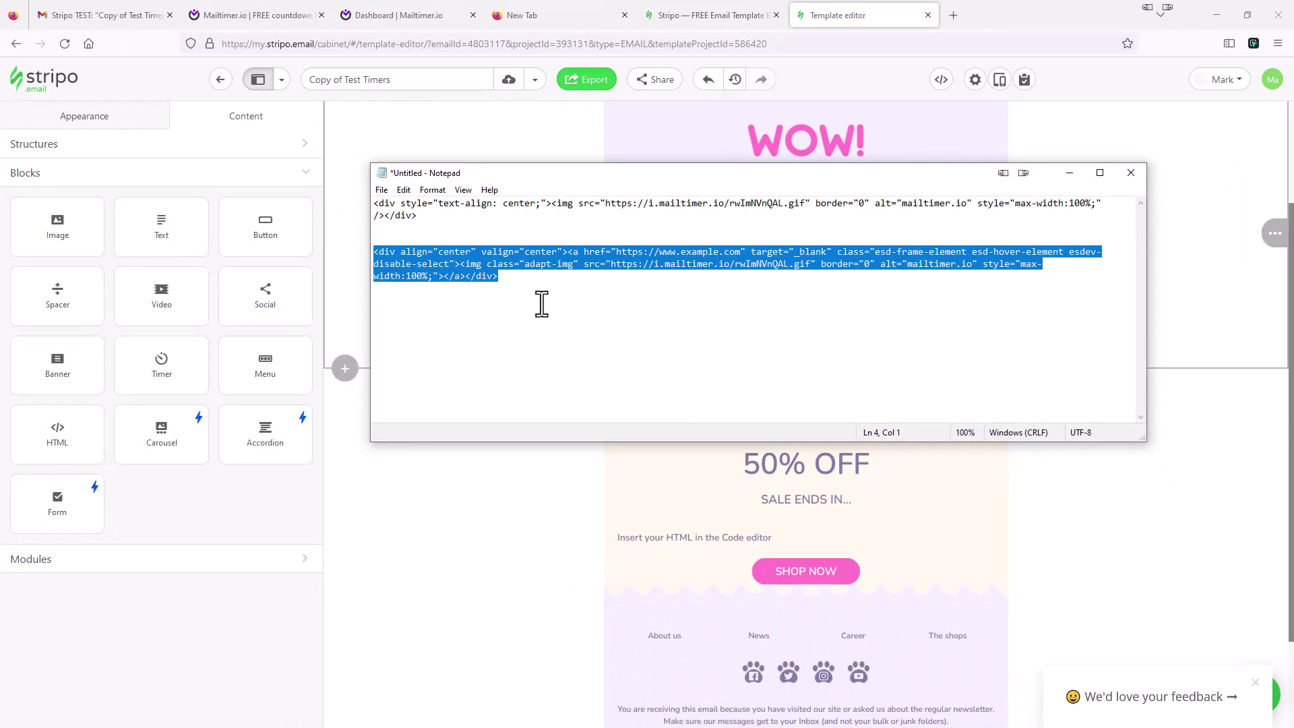
Replace the HTML block's placeholder code with the Mailtimer snippet, showing the ring countdown
left_click_drag(815, 185, 0, 179)
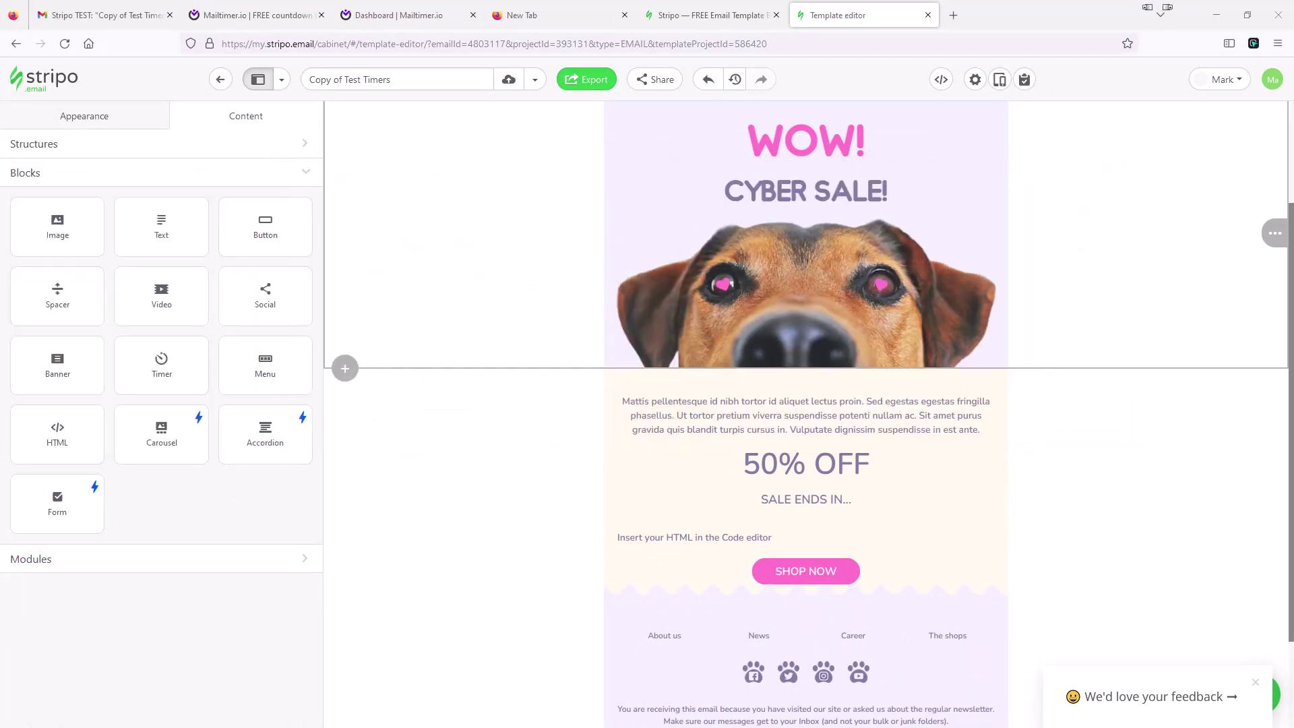
left_click(707, 539)
left_click_drag(595, 448, 324, 428)
key("ctrl+v")
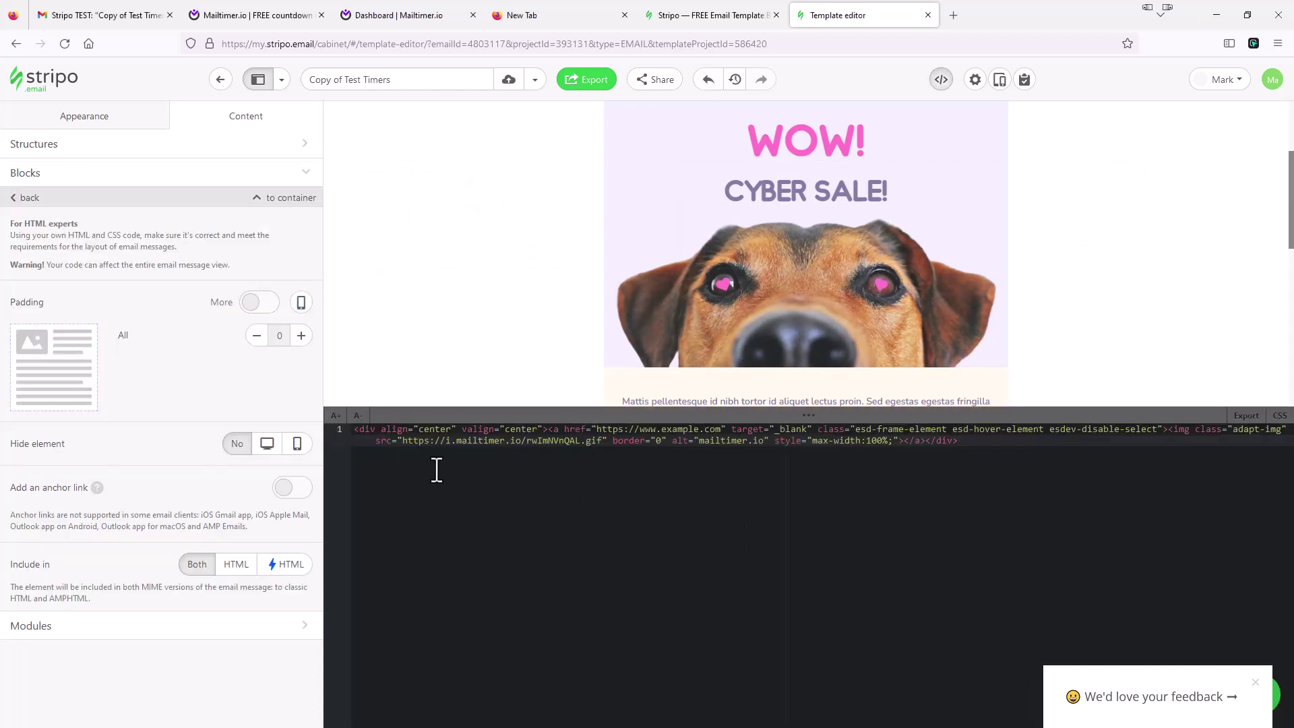
left_click(530, 371)
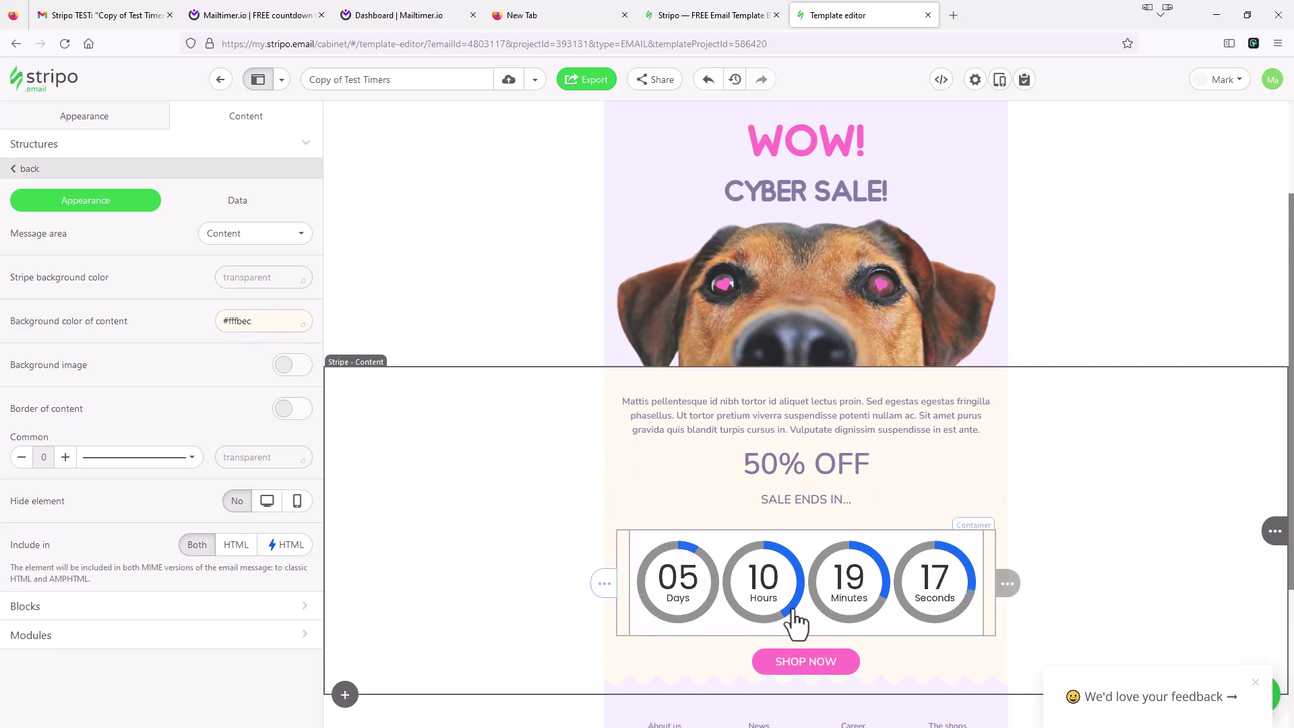
mouse_move(529, 606)
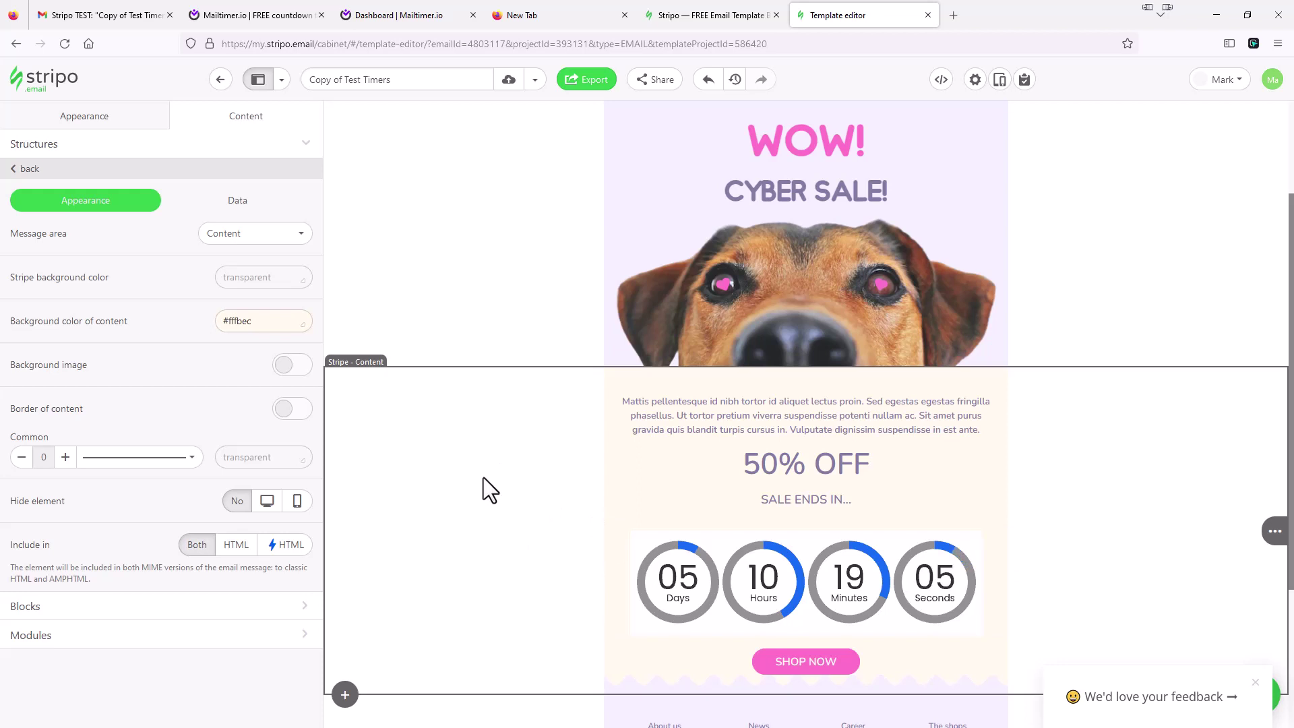
Insert a one-column row above the countdown GIF and drop a native Timer block into it
left_click(113, 121)
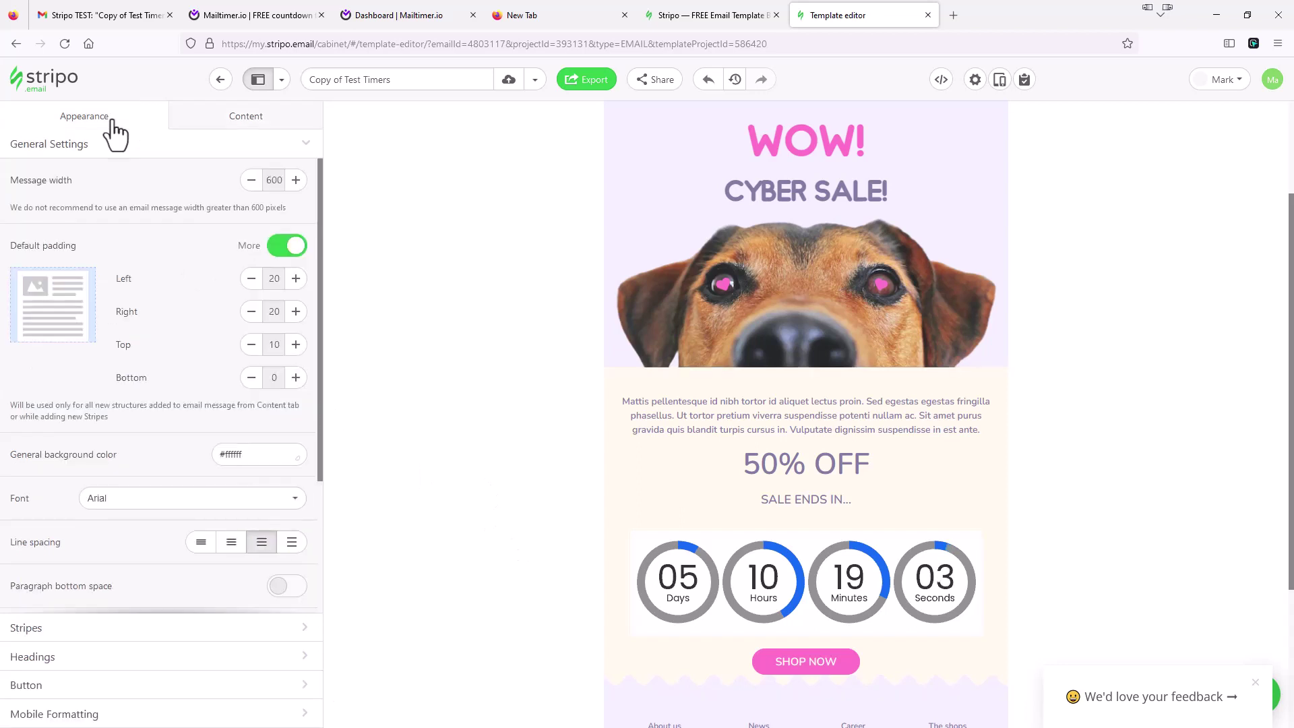
left_click(236, 125)
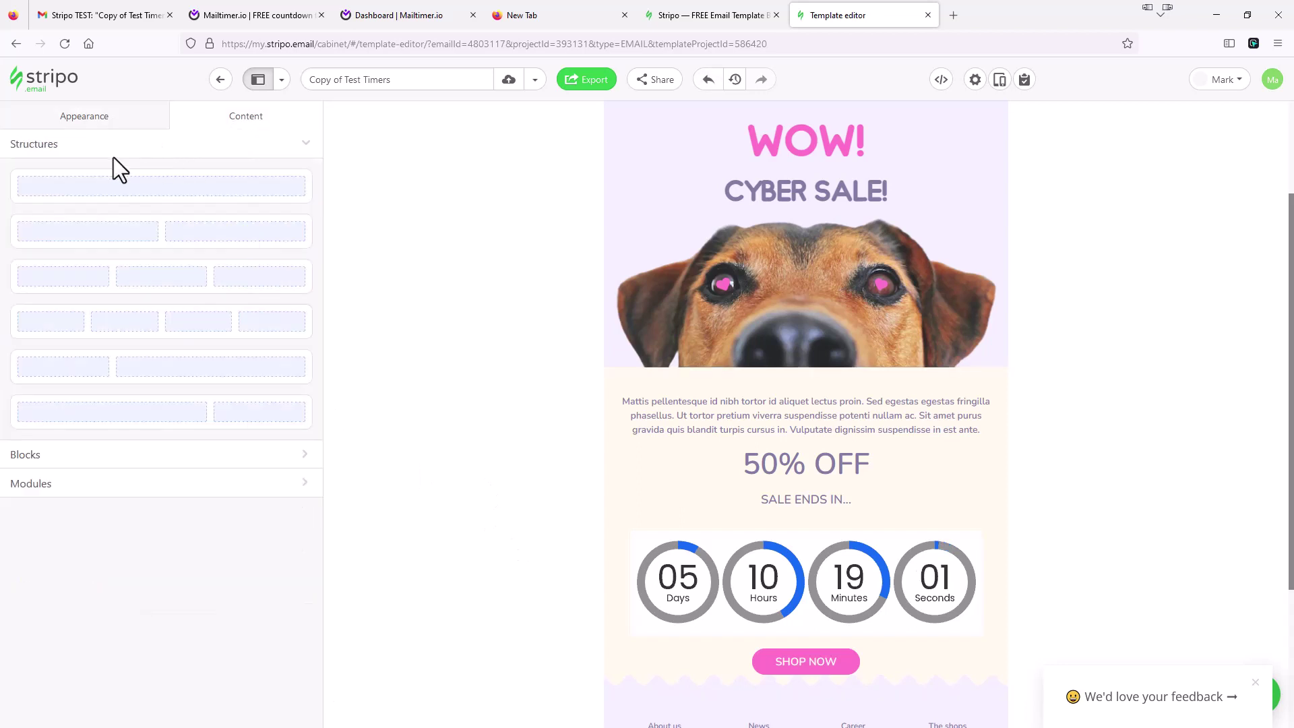
left_click_drag(72, 185, 826, 523)
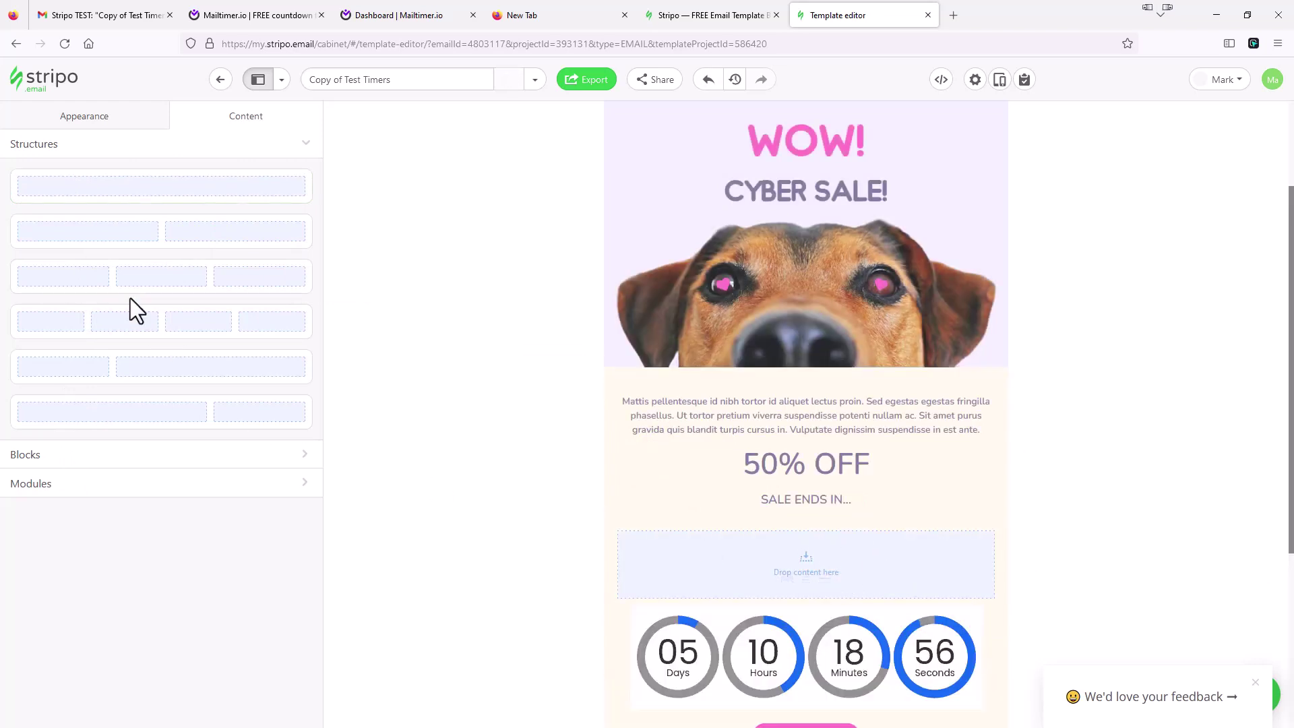
left_click(27, 457)
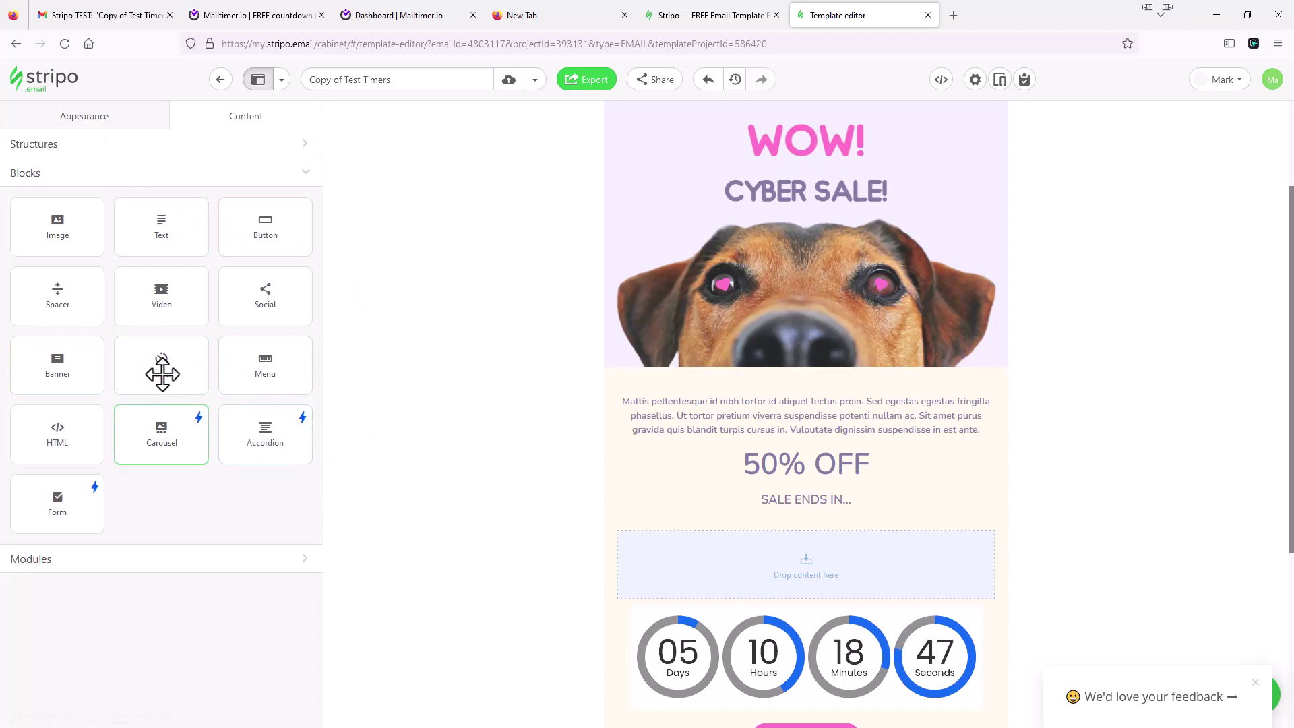
left_click_drag(157, 368, 780, 559)
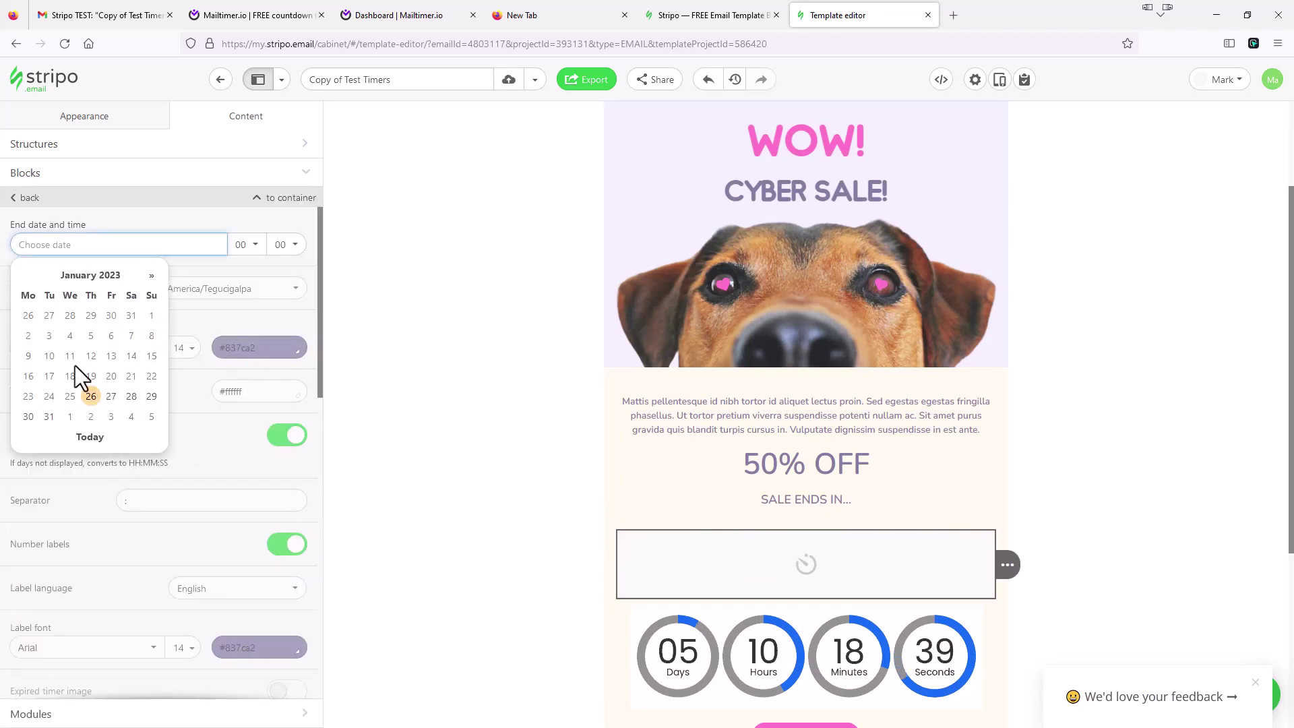
Set the timer end date to 1 February 2023 and time zone to (UTC-06:00) Canada/Central
left_click(70, 416)
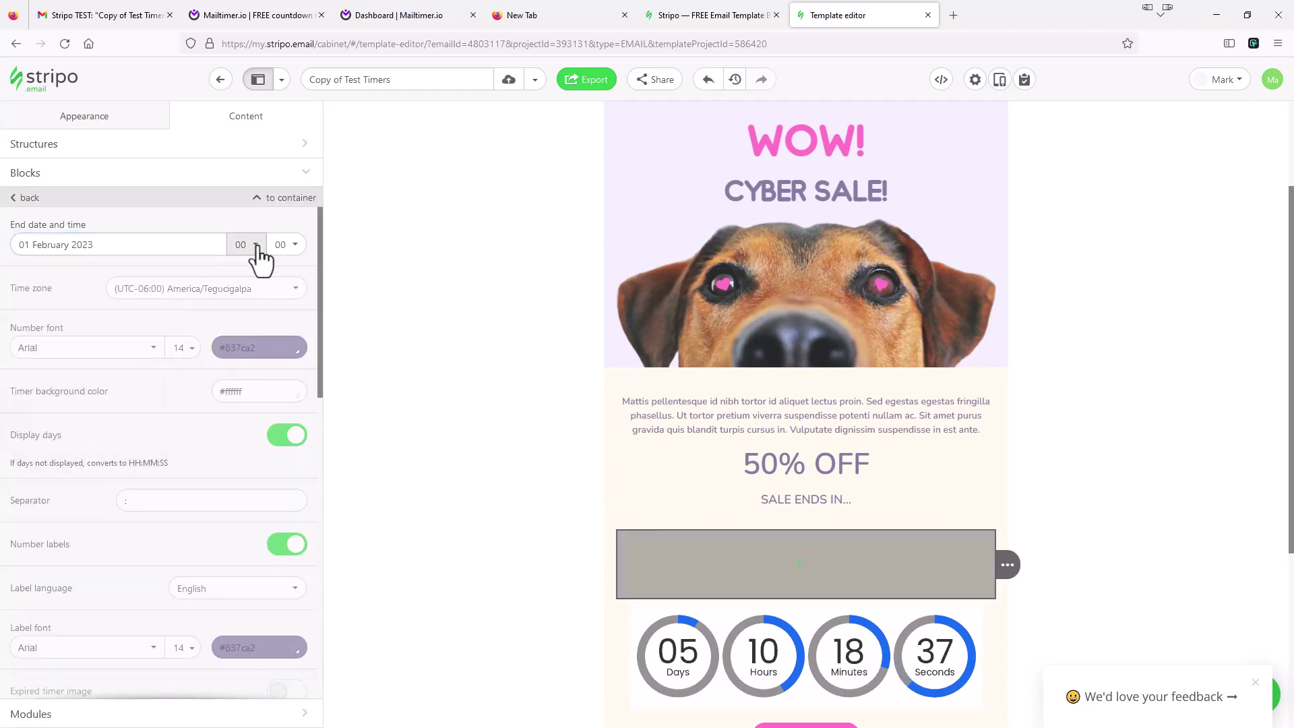
left_click(295, 288)
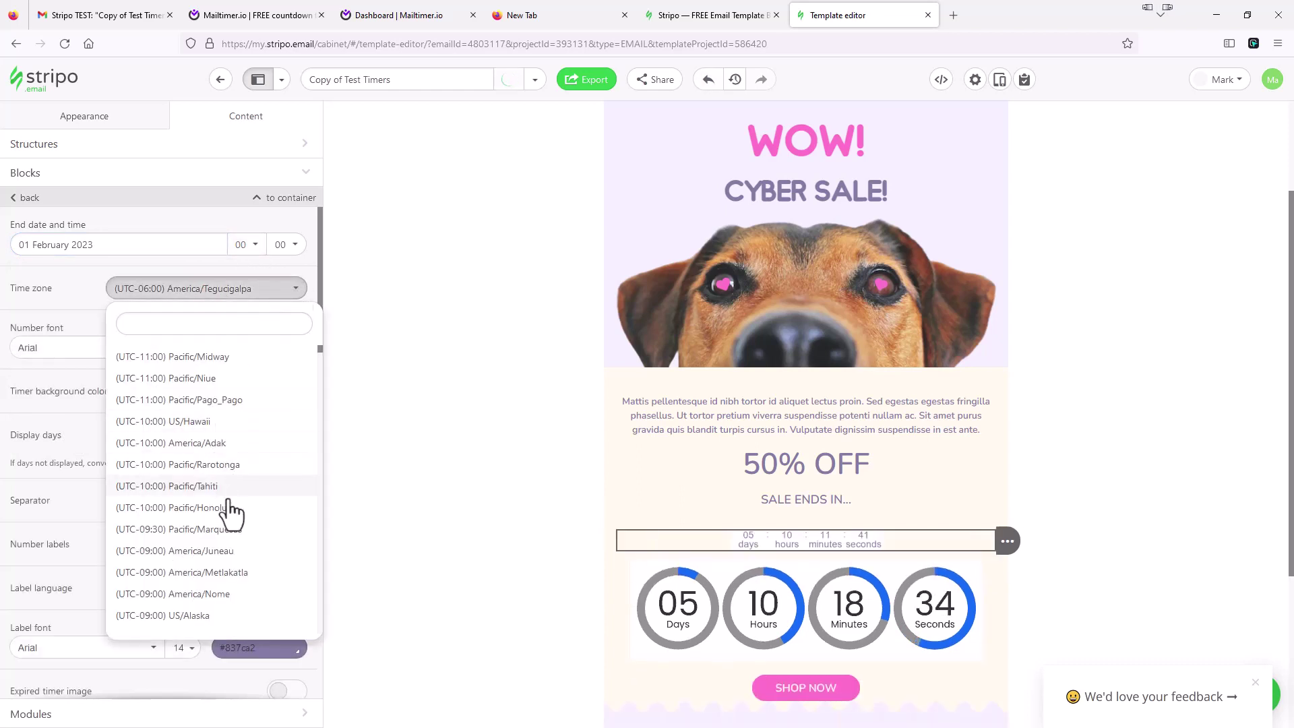
scroll(232, 518, "down", 2)
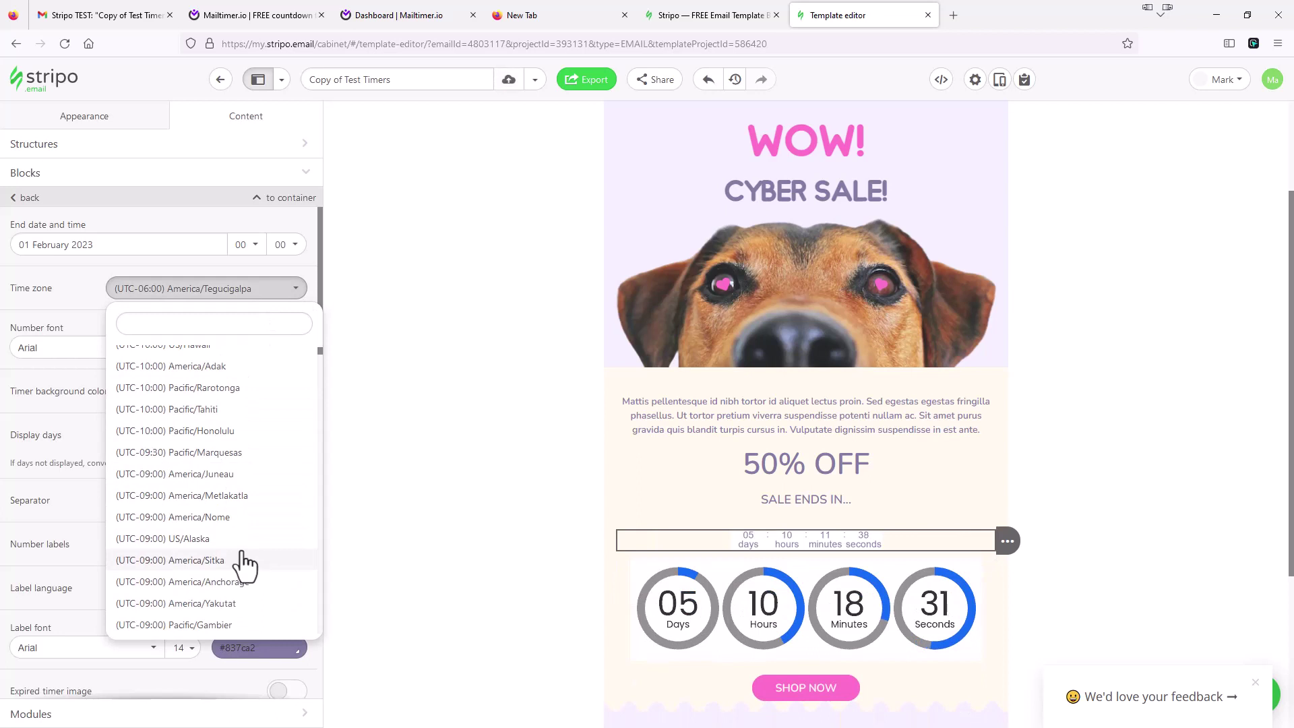
scroll(246, 561, "down", 15)
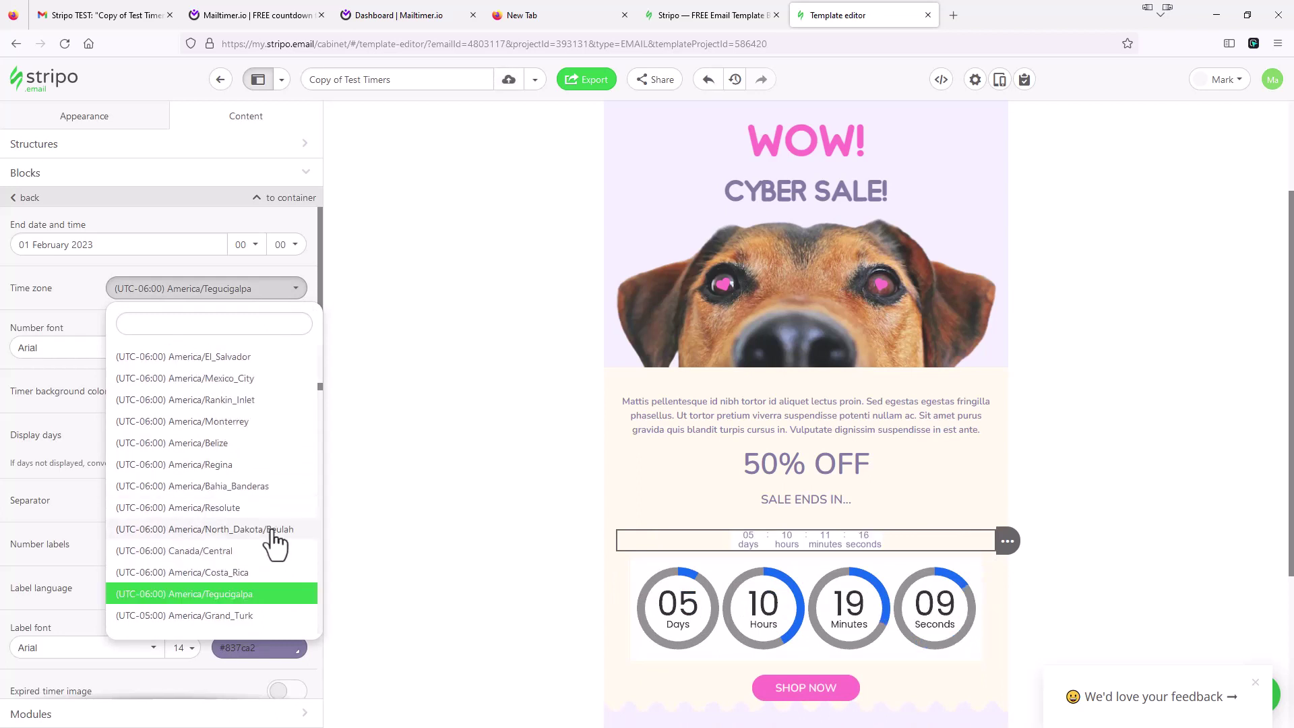
left_click(190, 550)
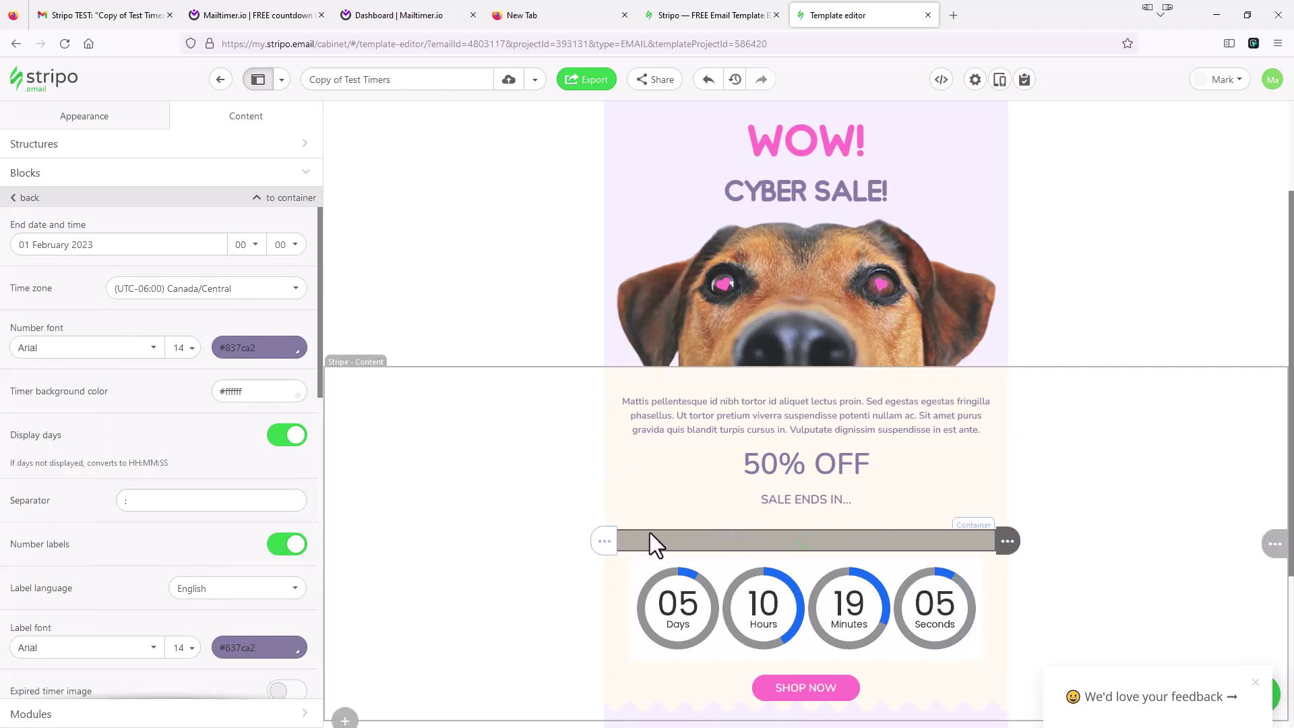
Enlarge the native timer's label font size to 24
left_click(491, 547)
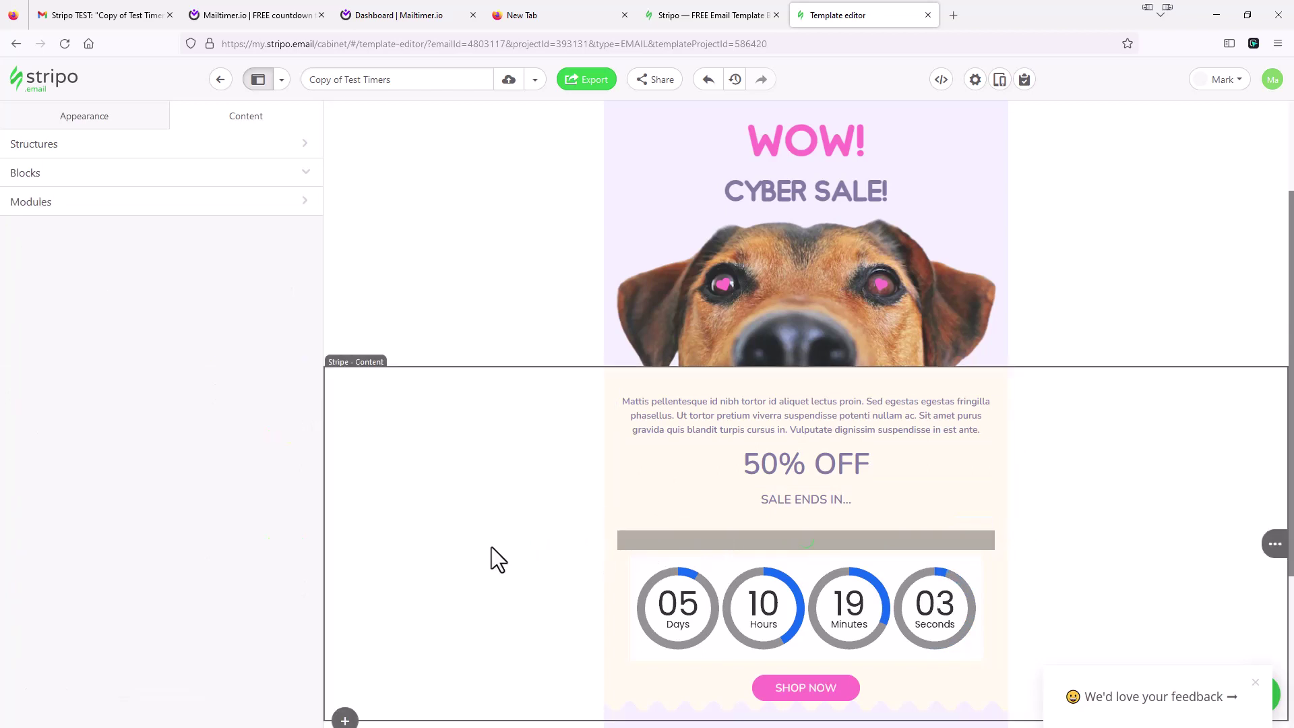
left_click(687, 544)
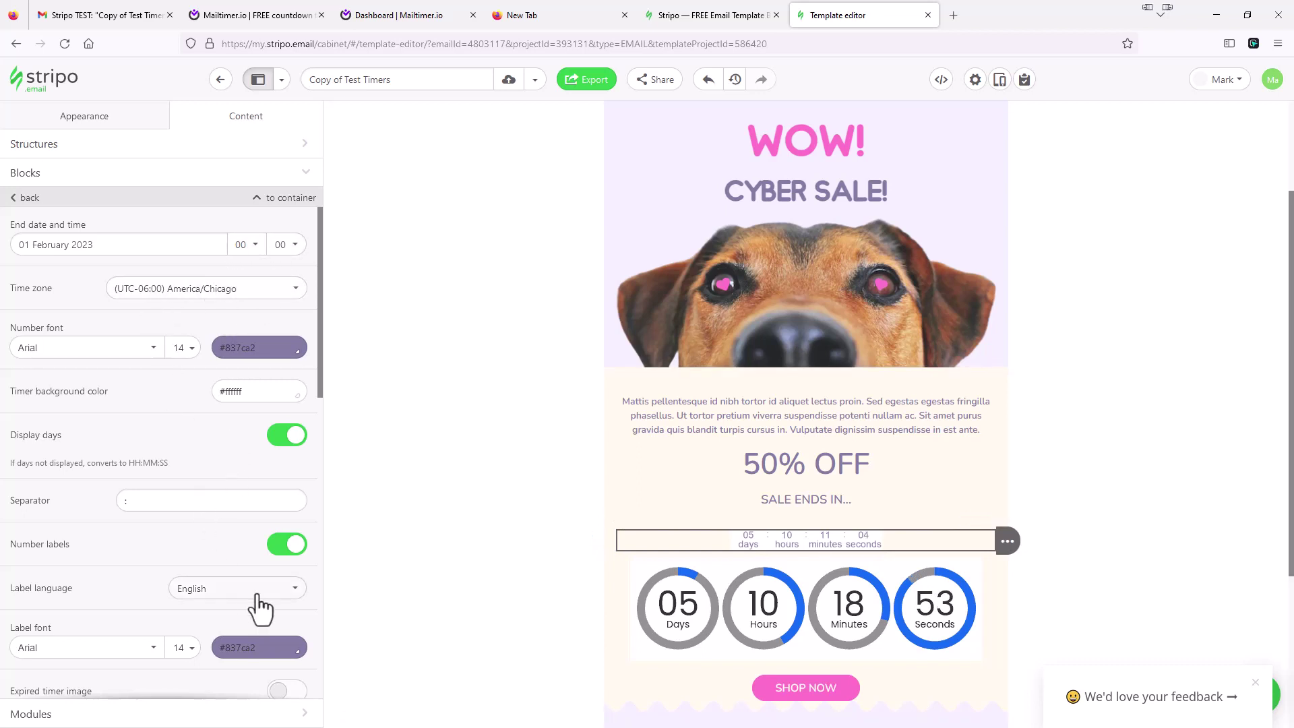
left_click(190, 649)
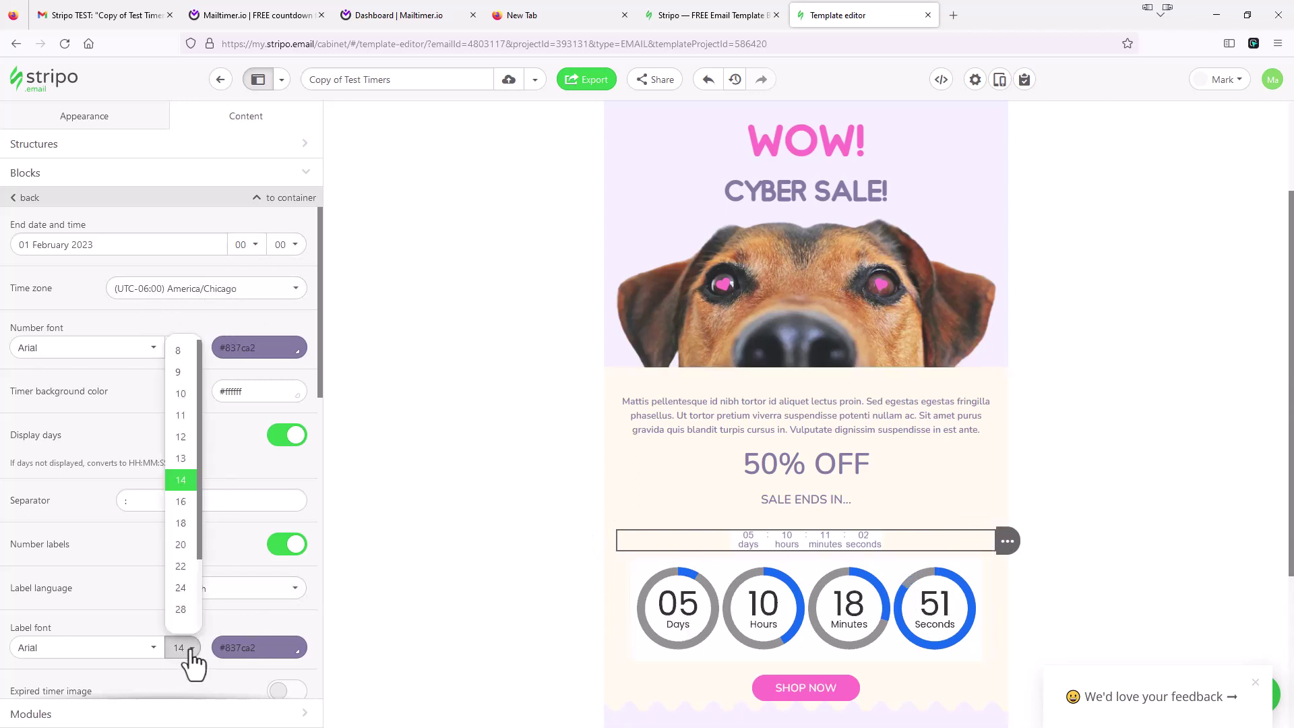
left_click(179, 589)
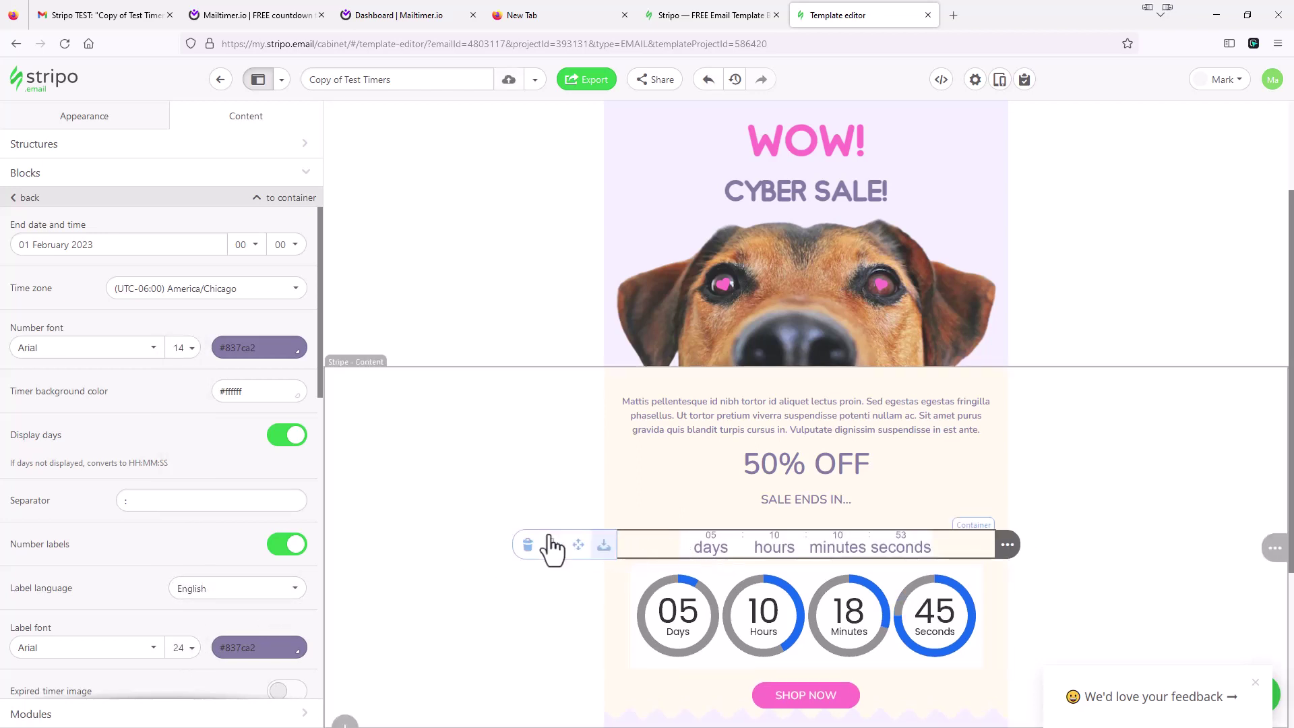
left_click(533, 531)
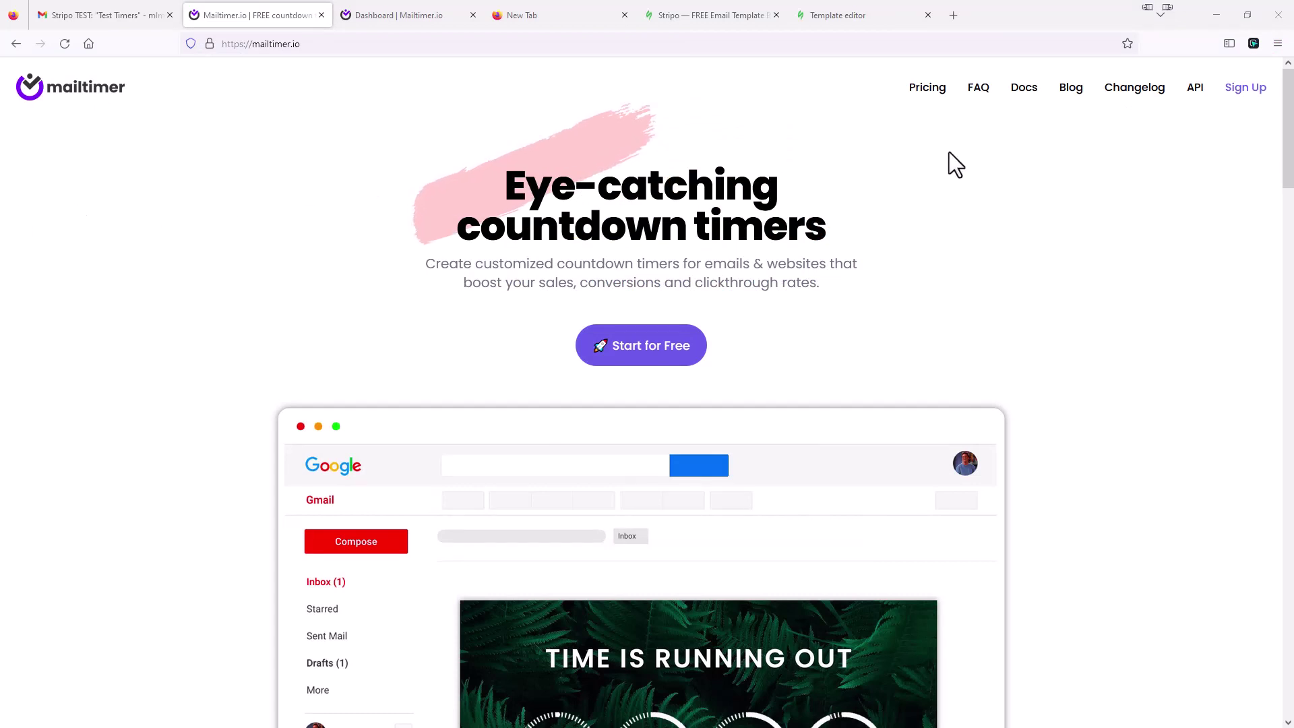
Open Mailtimer's pricing page and review plans from Forever Free $0 to Premium $69/month
left_click(924, 92)
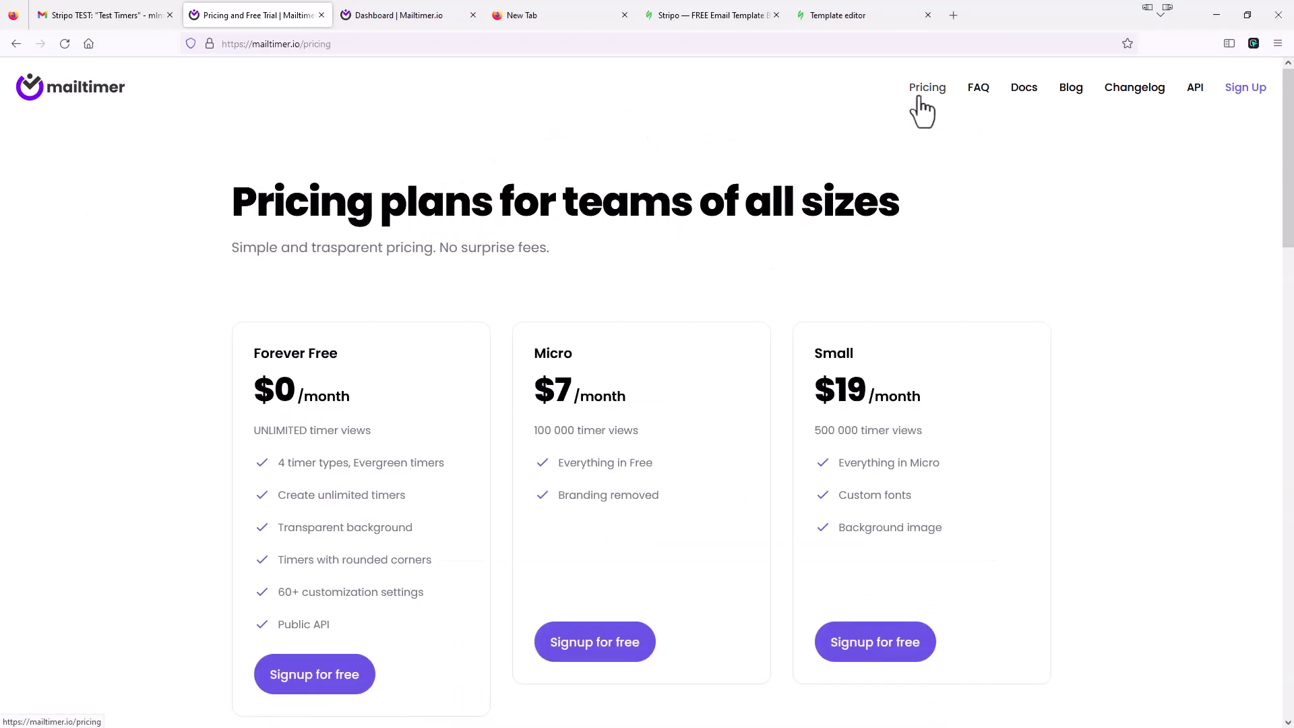
scroll(442, 310, "down", 1)
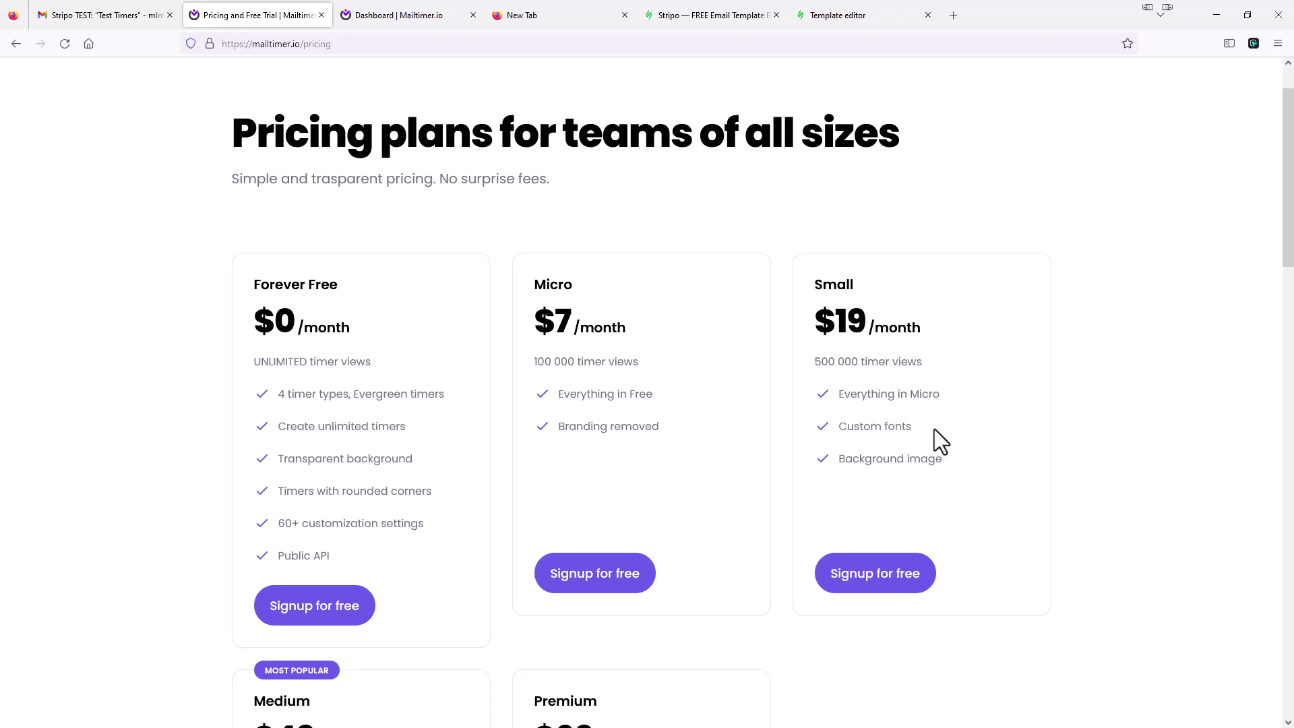
scroll(947, 435, "down", 4)
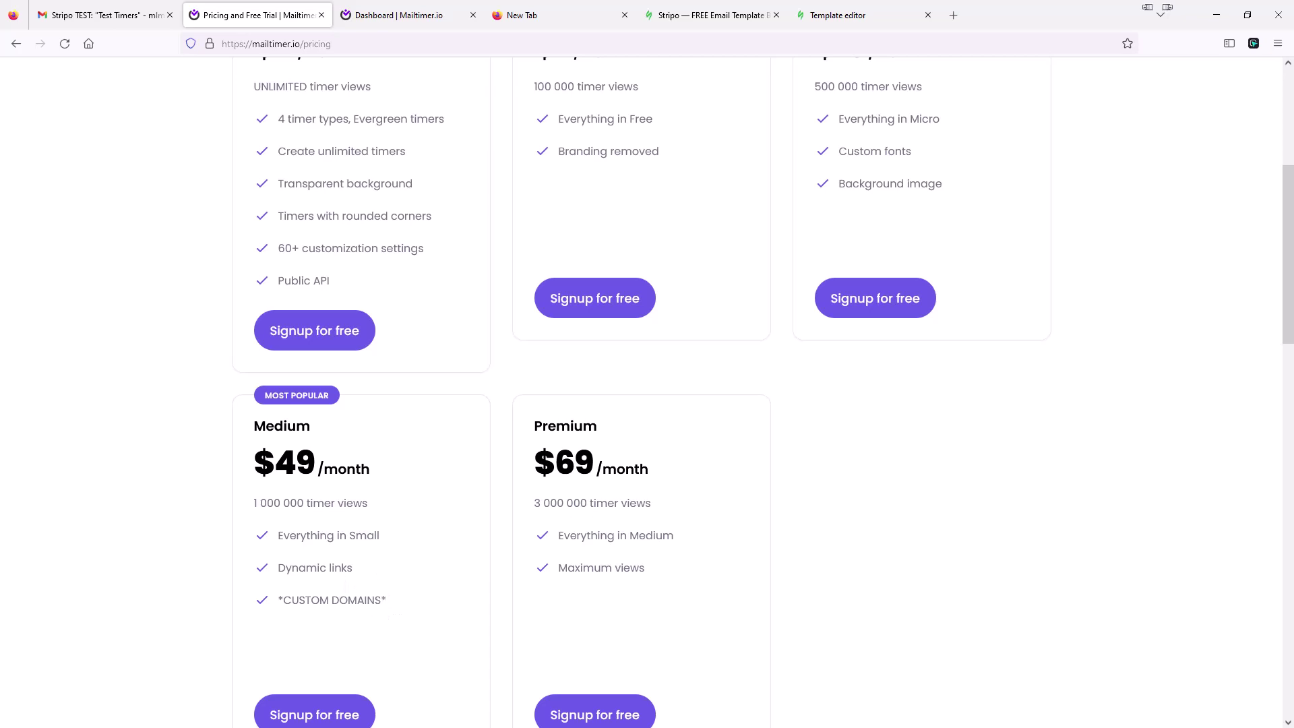
Bring Notepad forward and highlight i.mailtimer.io in the first snippet's GIF image URL
key("alt+Tab")
left_click_drag(889, 224, 743, 215)
left_click(651, 373)
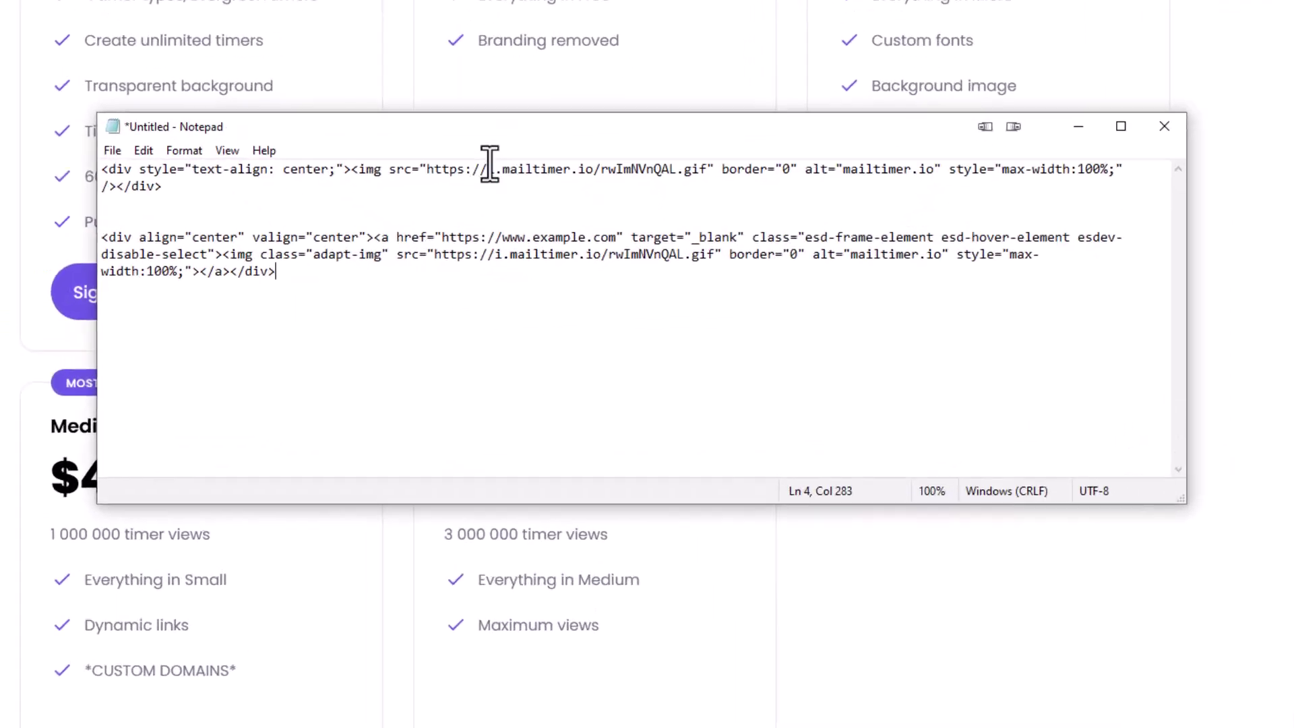
left_click(568, 243)
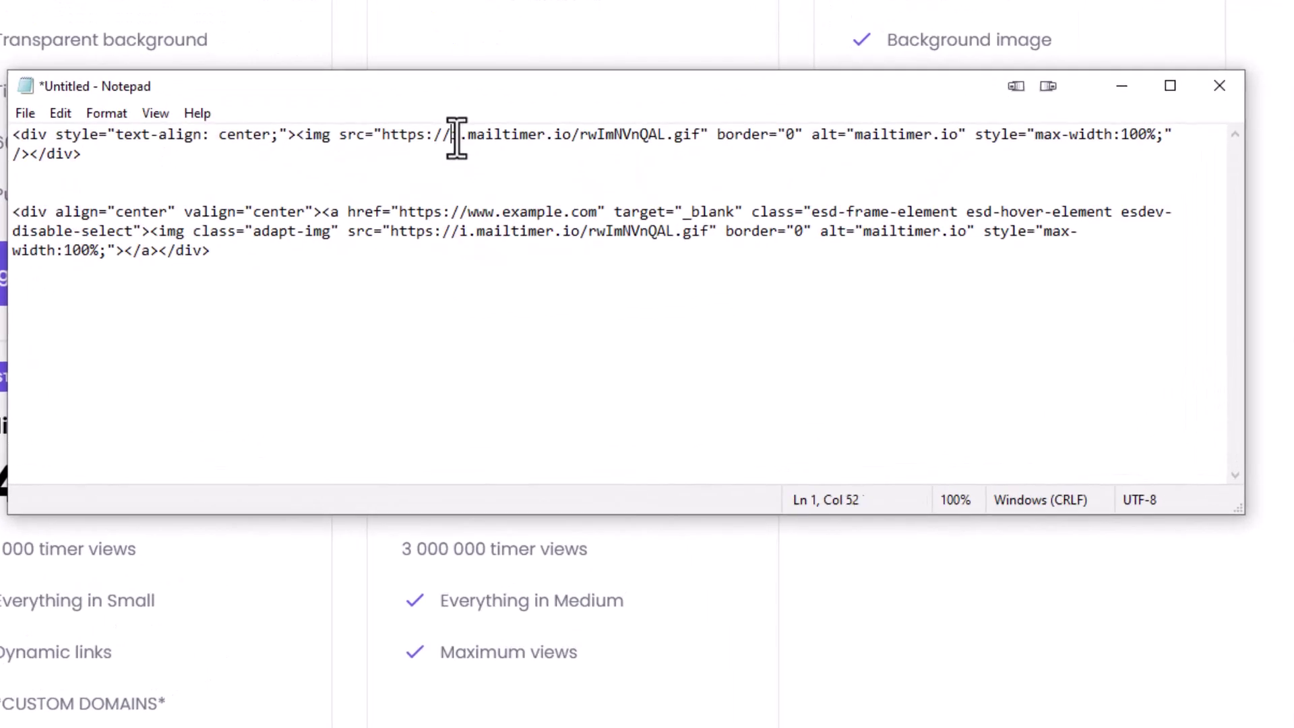
left_click_drag(456, 138, 572, 128)
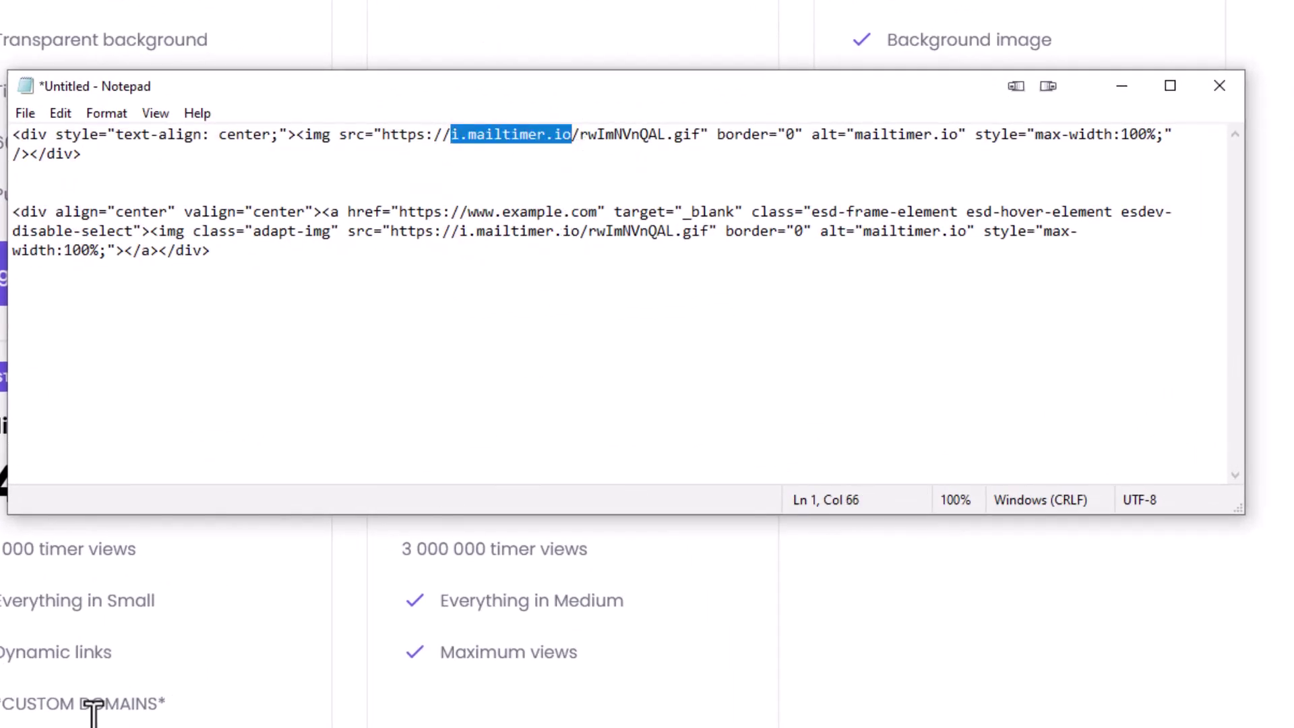
left_click(486, 146)
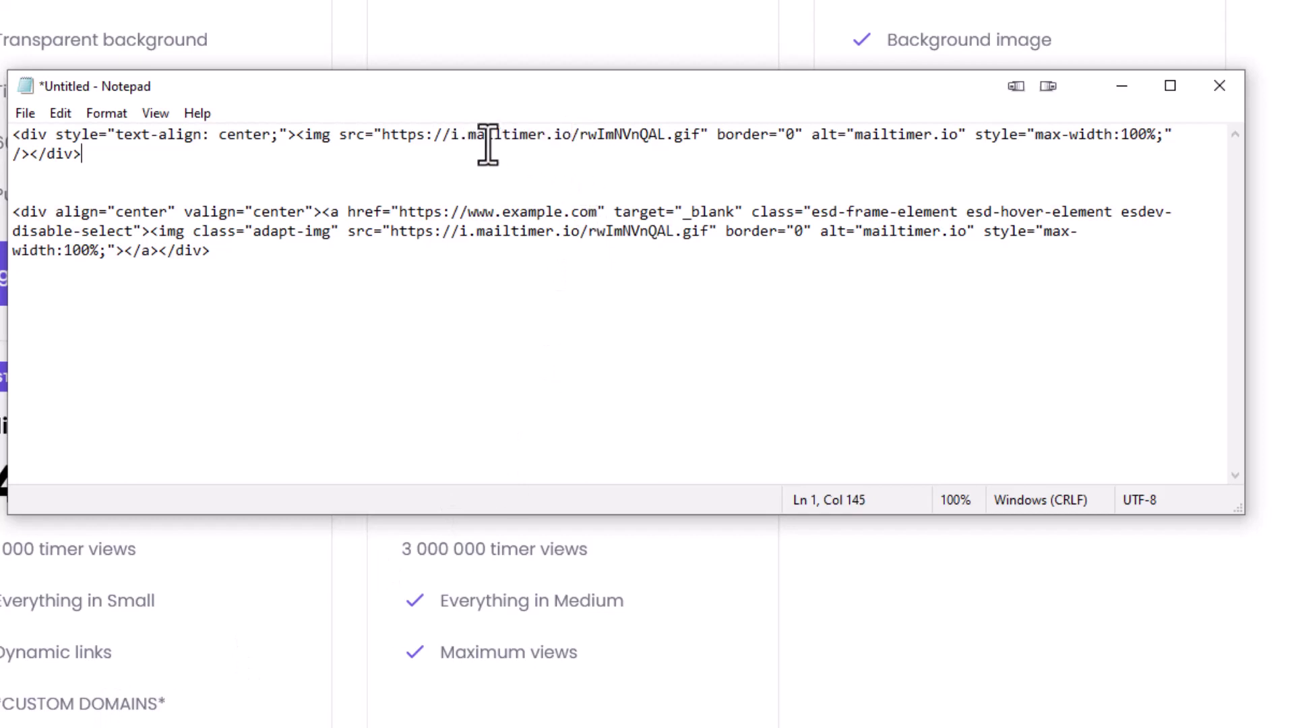
left_click_drag(468, 134, 572, 130)
left_click(547, 176)
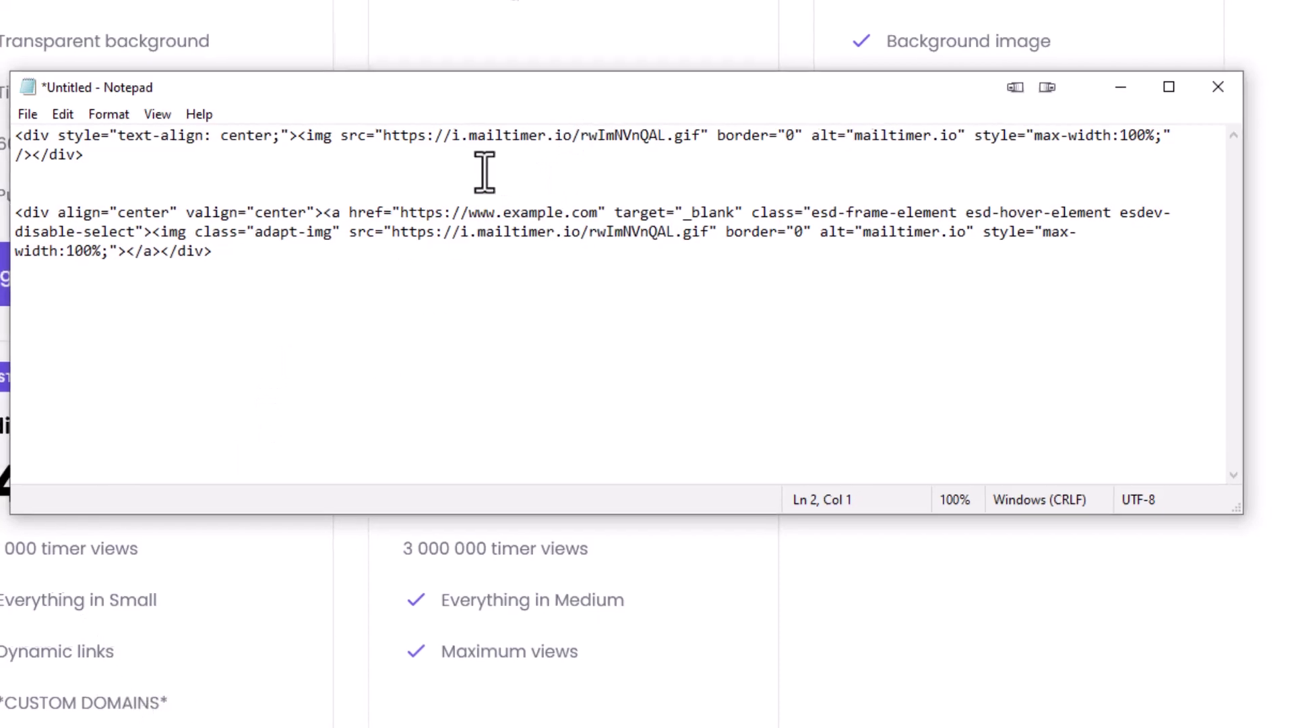
Move Notepad aside and load the AppSumo Mailtimer deal URL in the new tab
left_click_drag(553, 91, 0, 91)
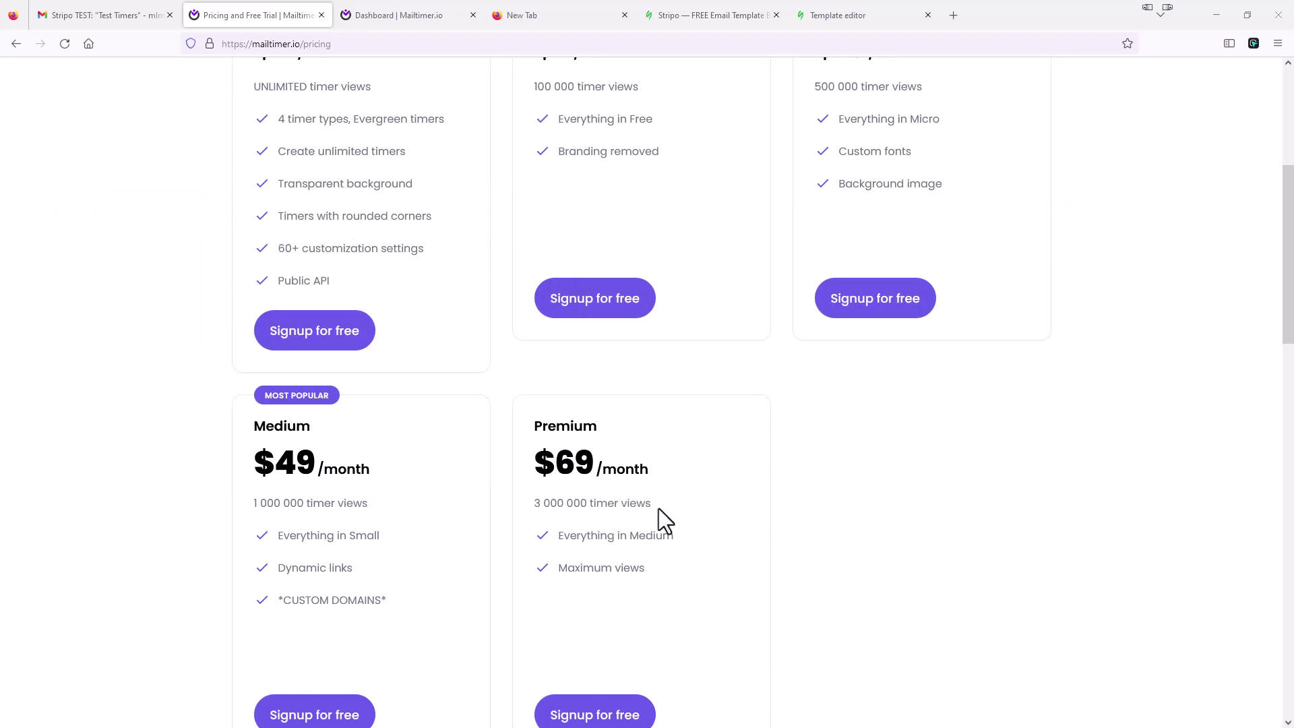
scroll(660, 508, "up", 4)
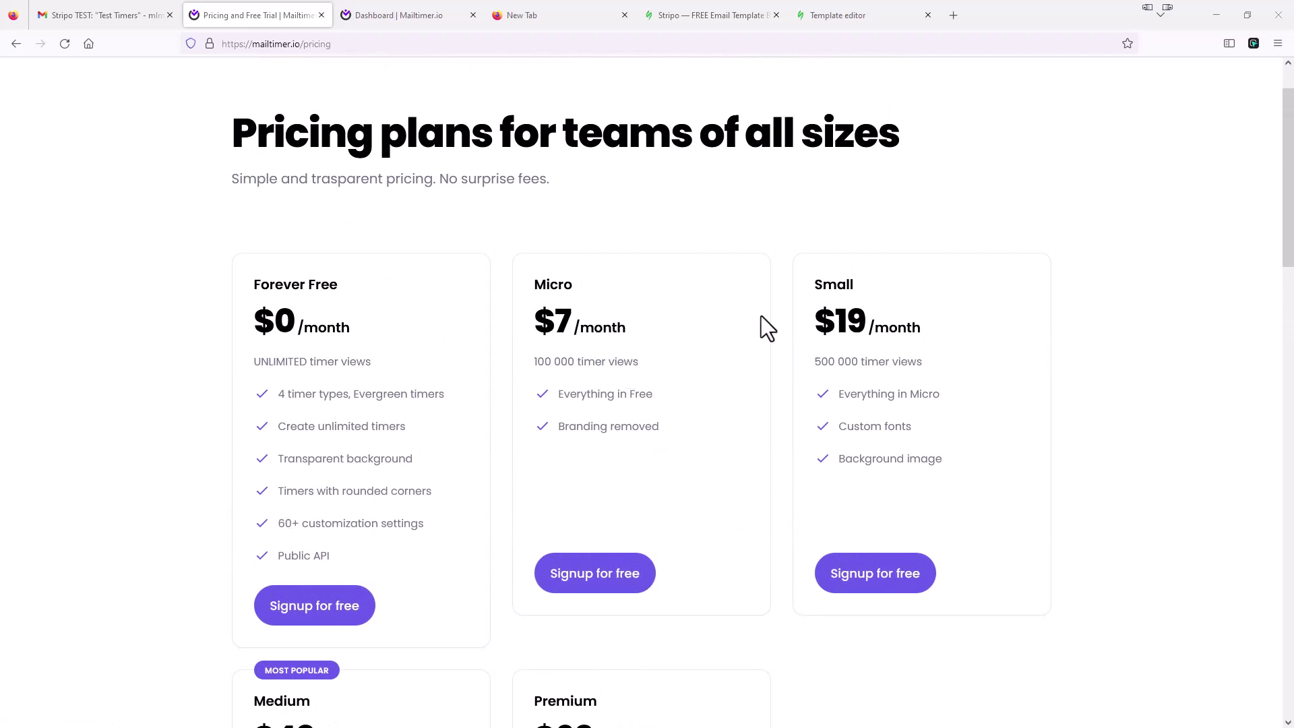
left_click(574, 15)
left_click(569, 42)
type("https://appsumo.com/products/mailtimer/?ref=best-match")
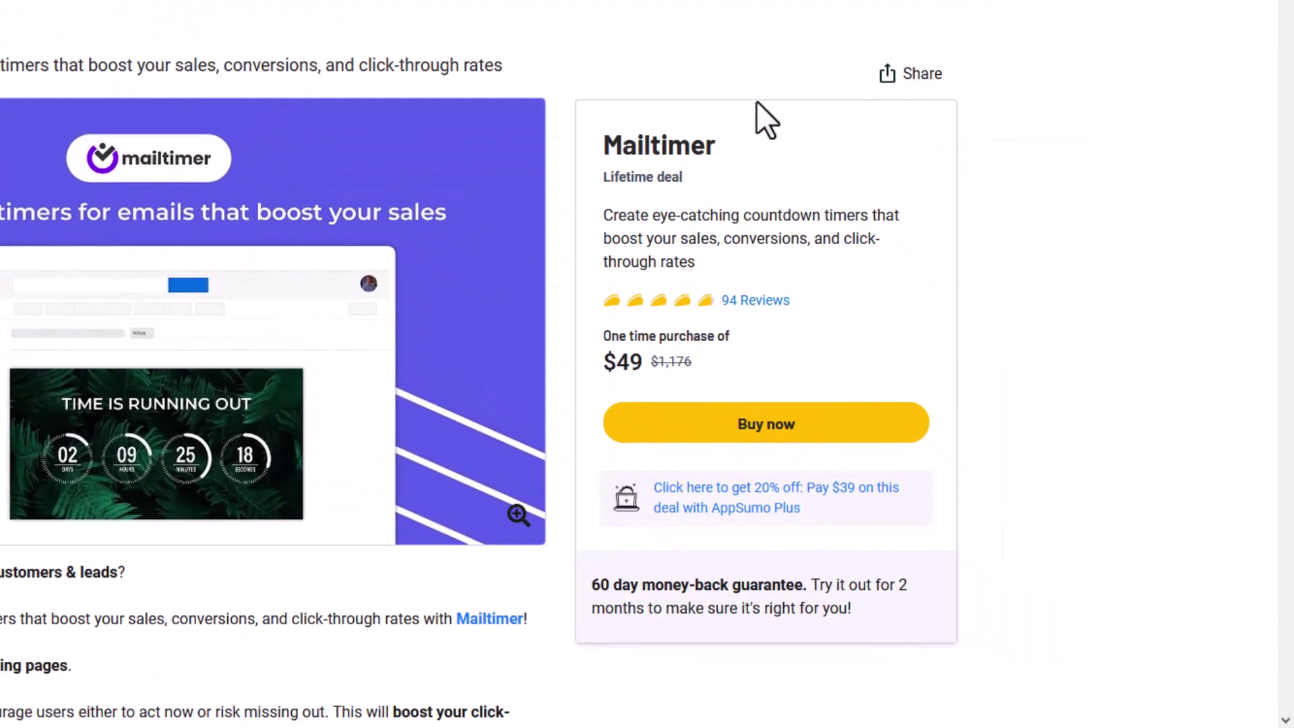
Scroll the AppSumo Mailtimer page through At-a-glance integrations and Plans & features tiers, then back up
scroll(756, 101, "down", 1)
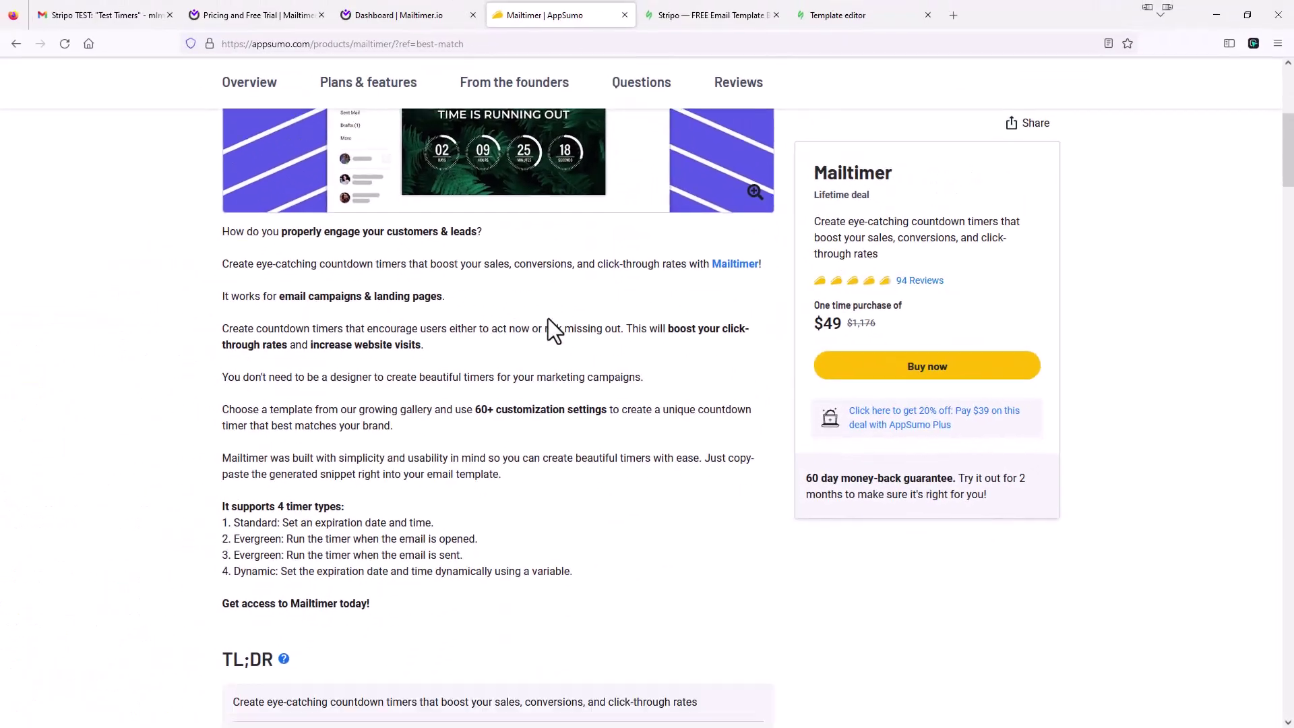
scroll(548, 318, "down", 1)
scroll(547, 318, "down", 8)
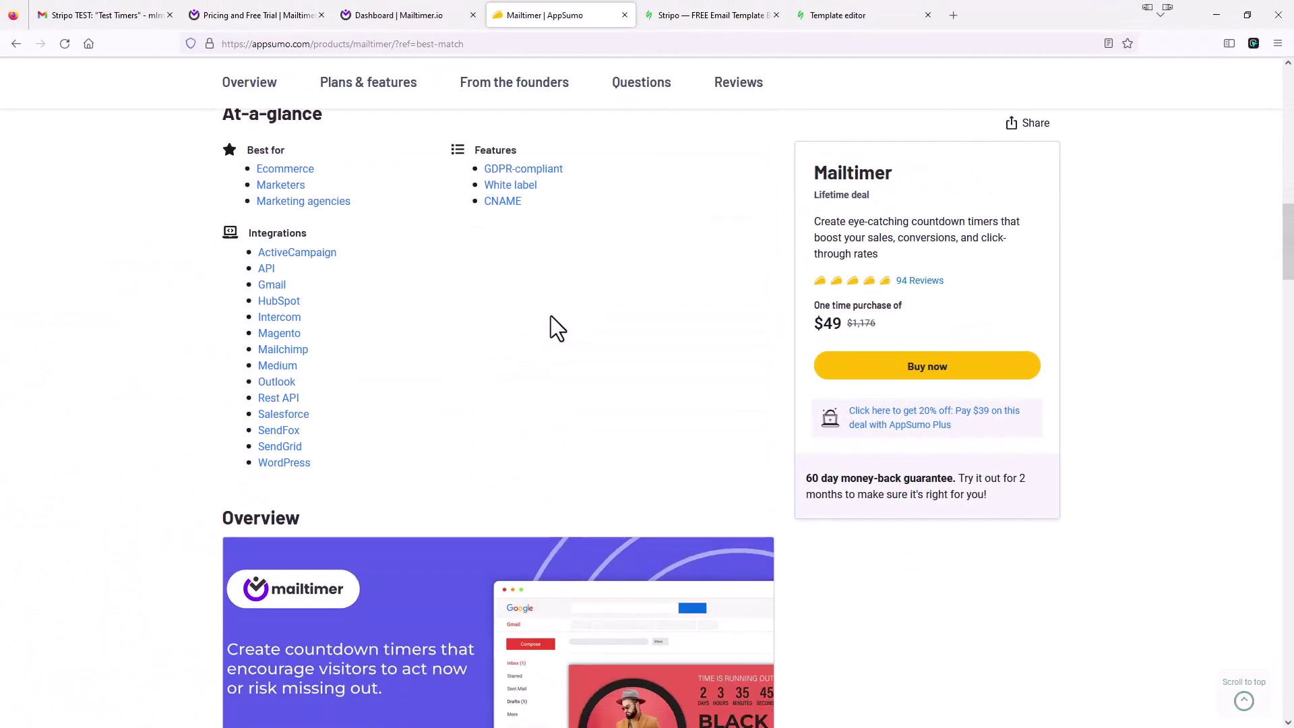
scroll(551, 317, "down", 10)
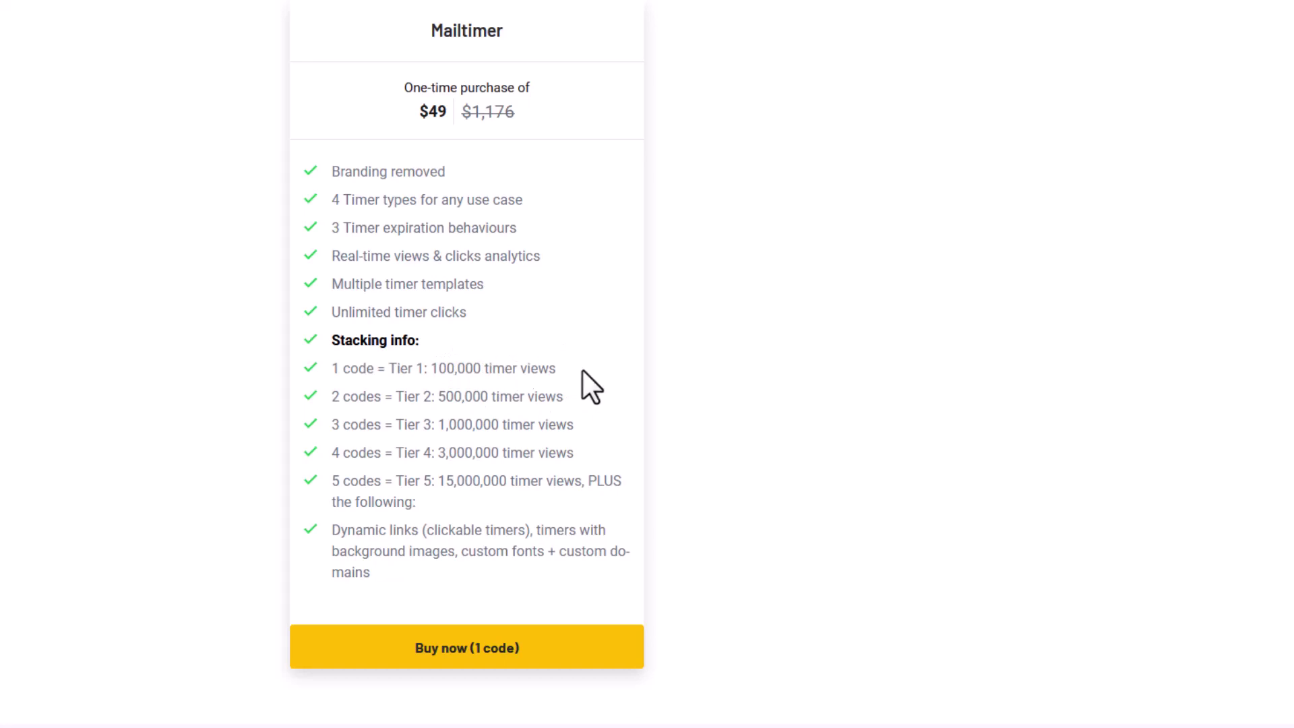
scroll(582, 370, "up", 5)
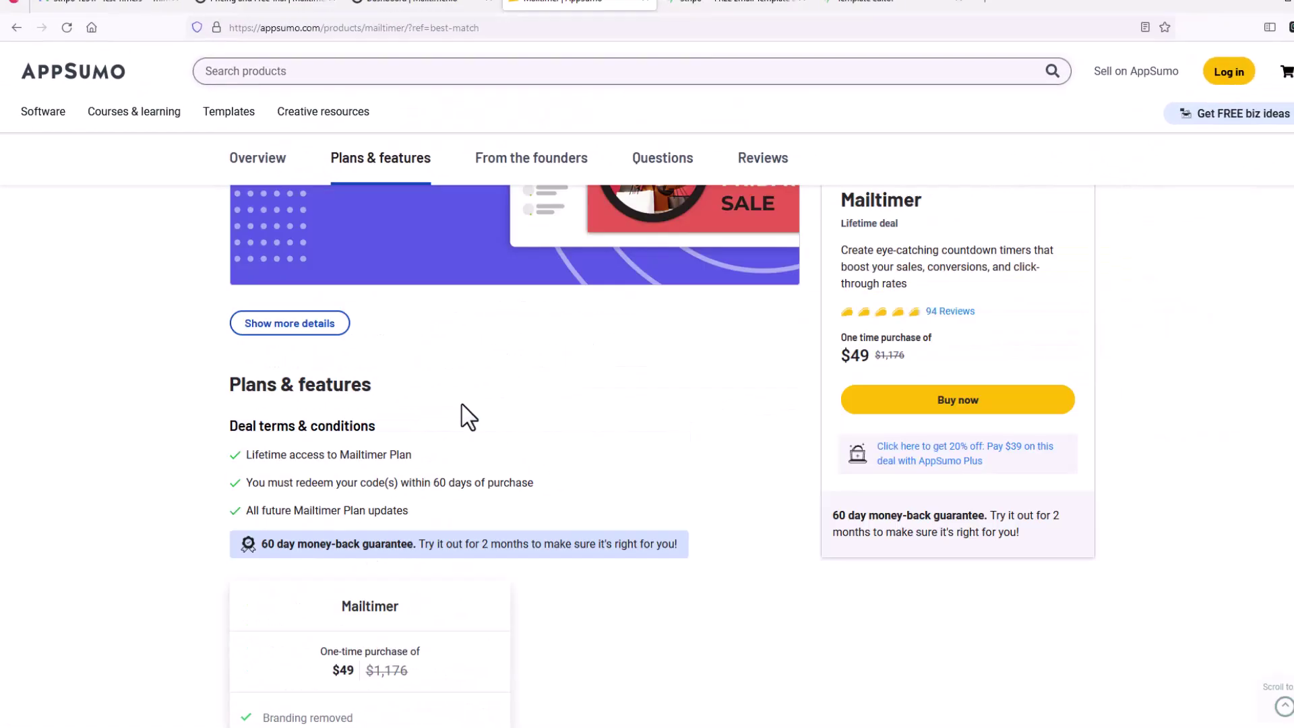
scroll(447, 411, "up", 12)
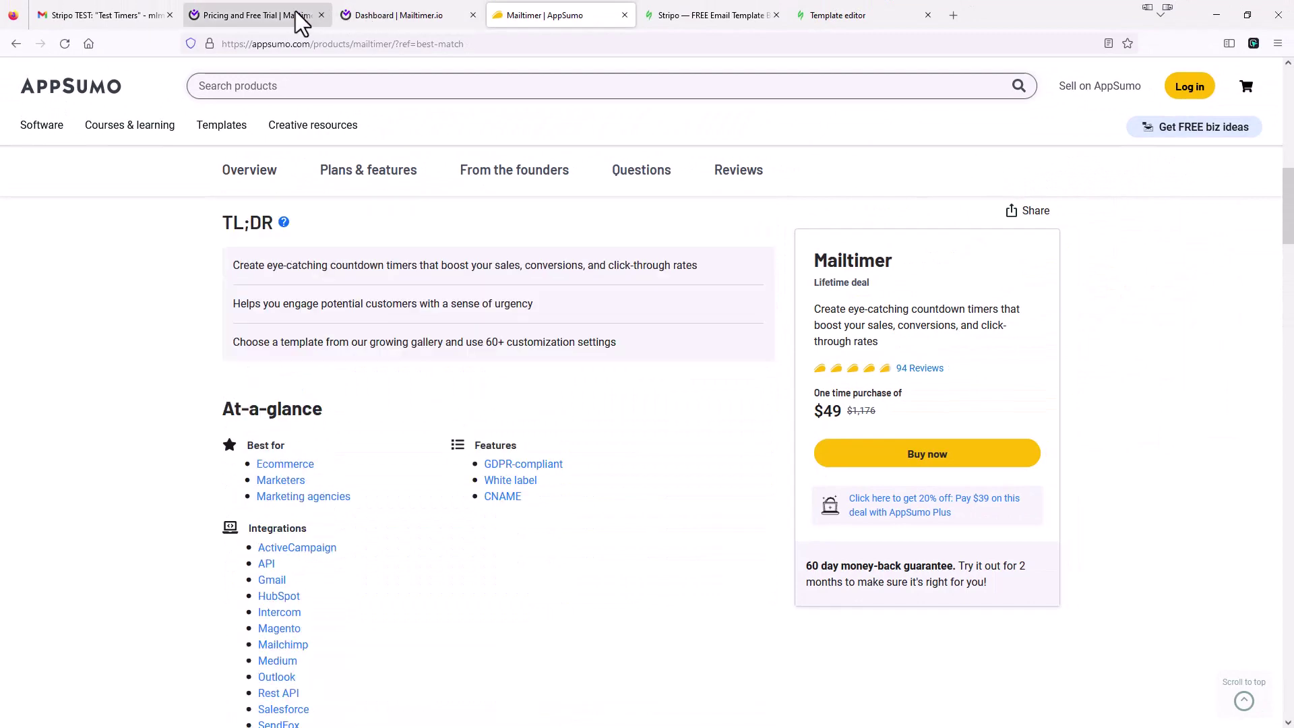
Return to the Mailtimer.io Dashboard listing TimerDemo, 15 timers and 13371 views
left_click(374, 18)
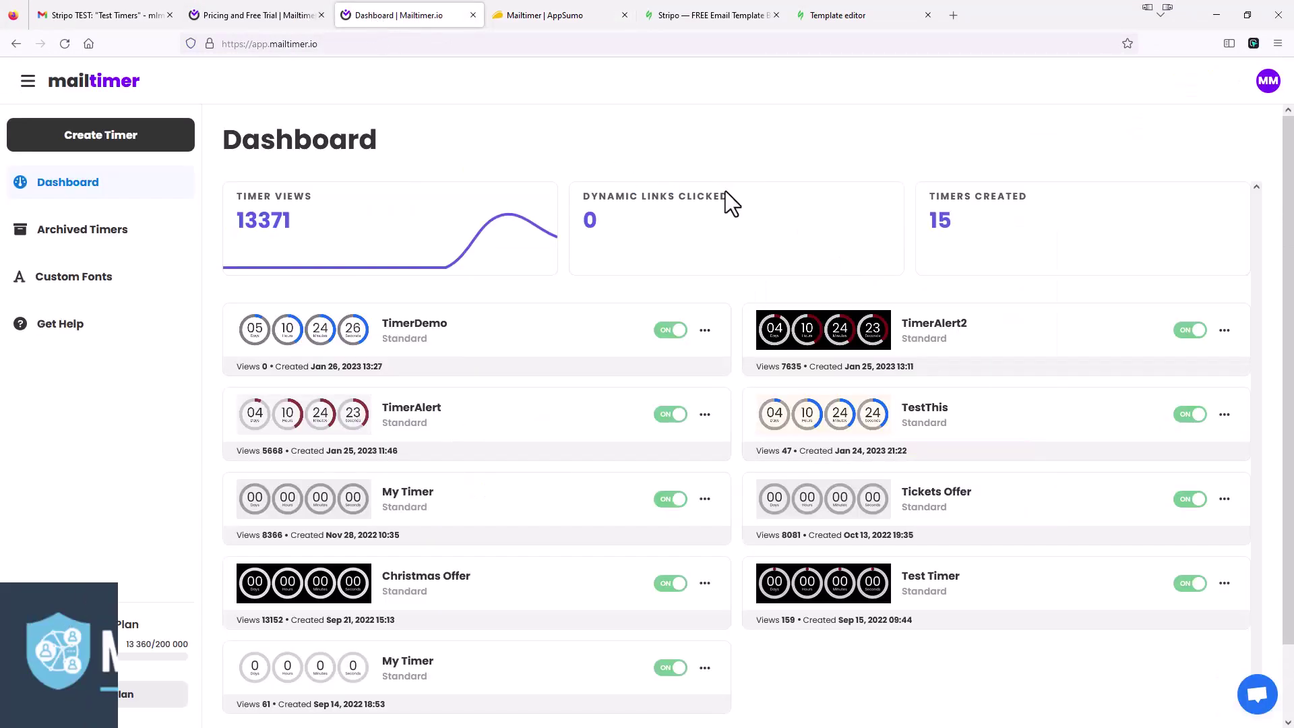